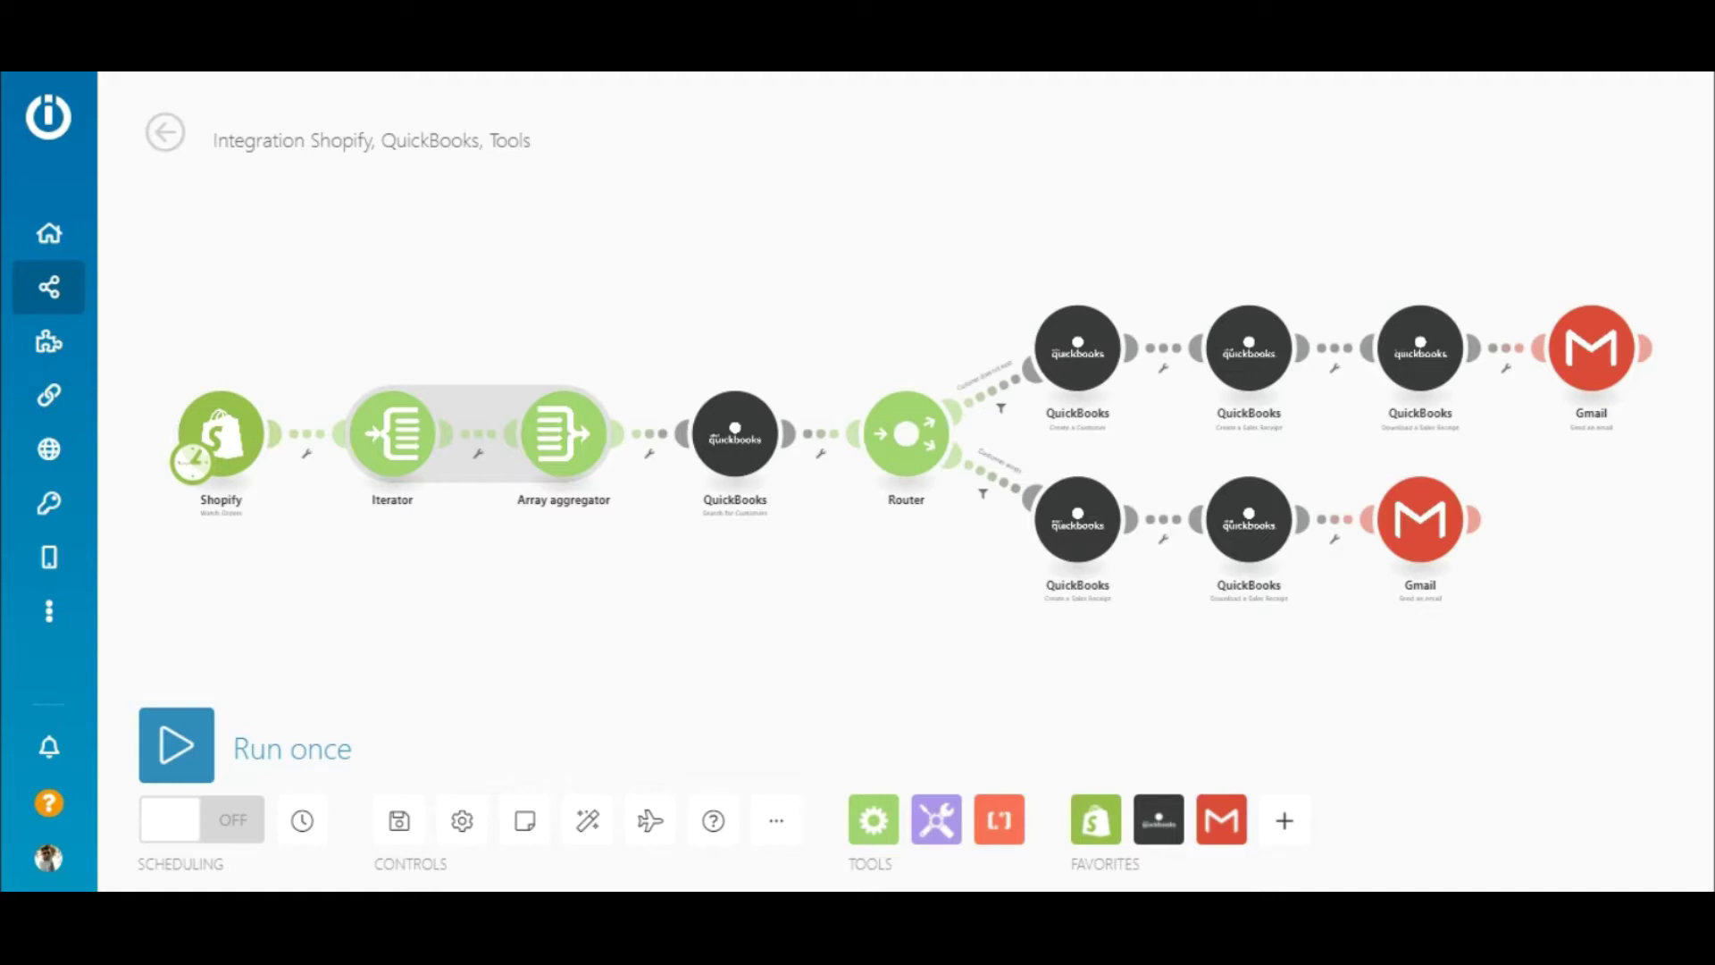
Open the Shopify trigger module at the start of the scenario.
{"action": "left_click", "coordinate": [225, 438]}
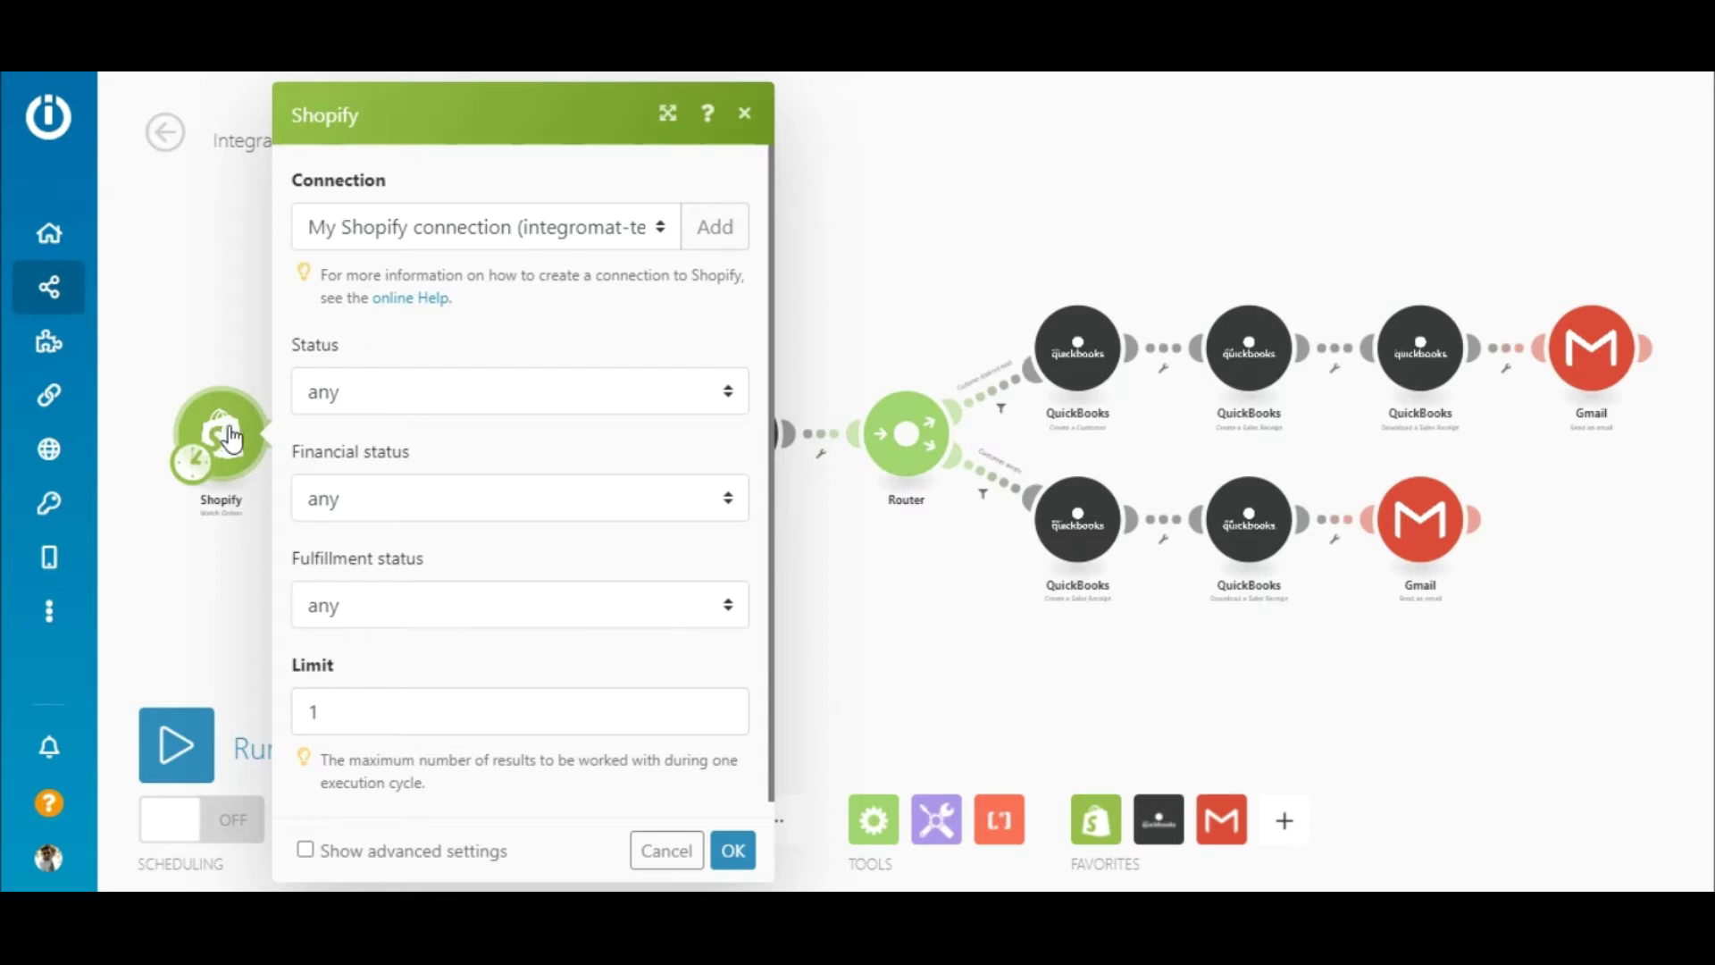
Set the Shopify trigger's Status to open and Financial status to paid.
{"action": "left_click", "coordinate": [728, 393]}
{"action": "left_click", "coordinate": [728, 393]}
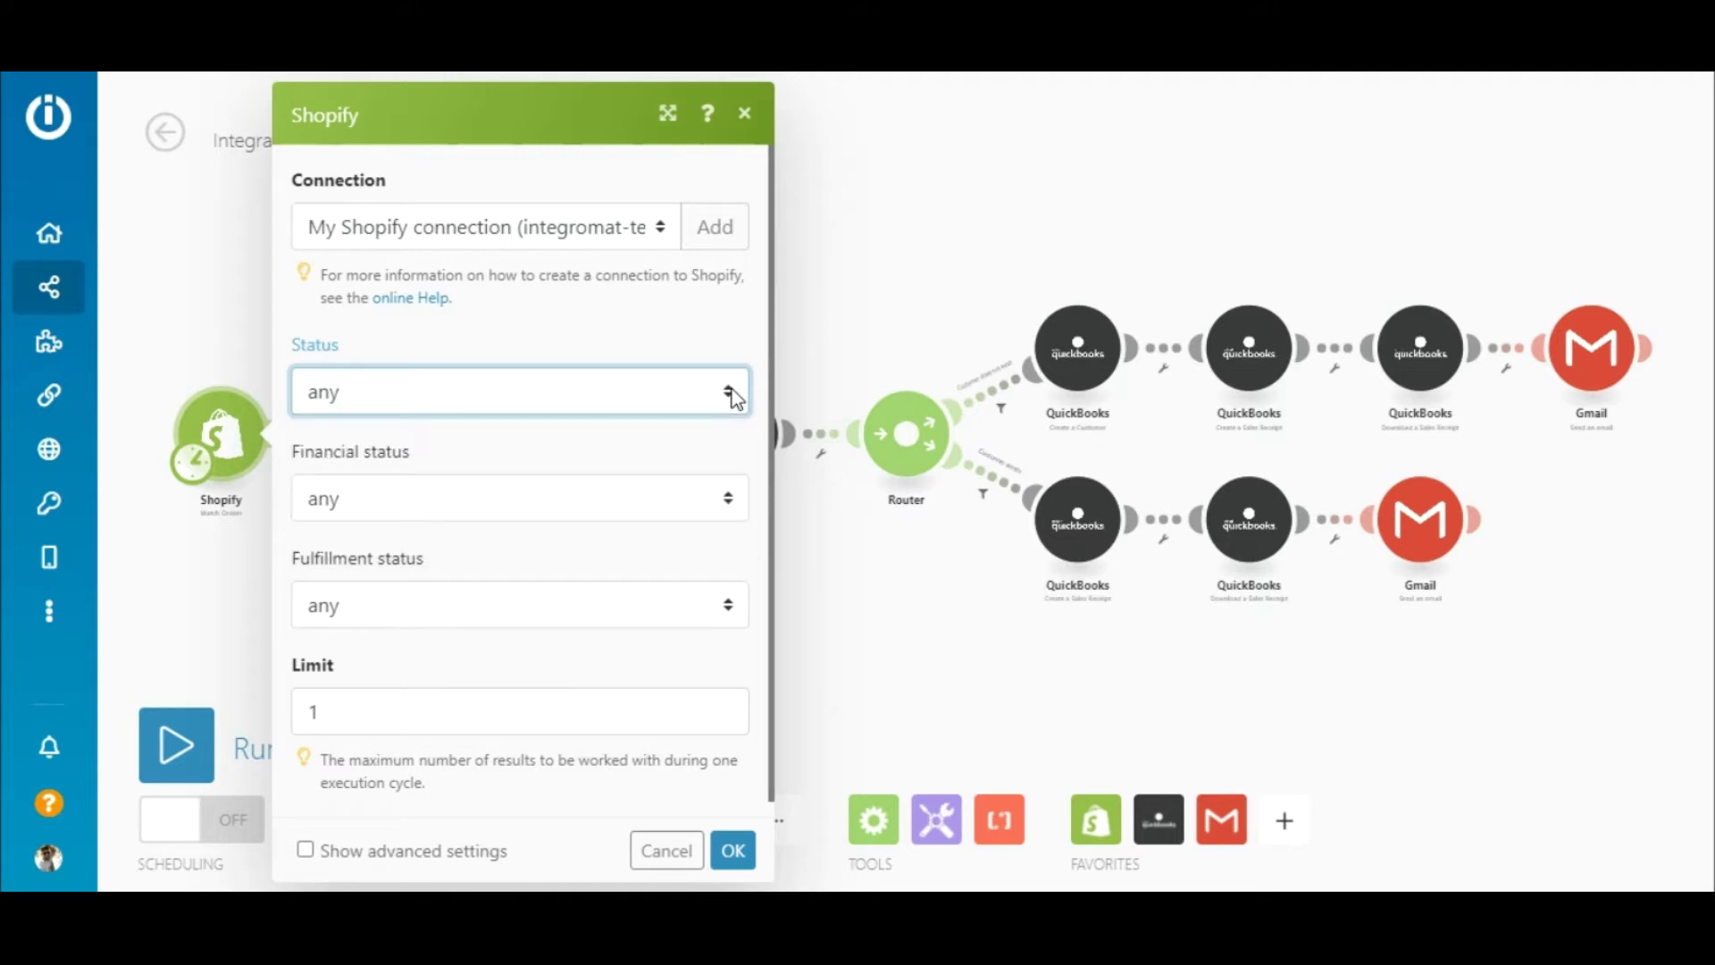
{"action": "left_click", "coordinate": [727, 498]}
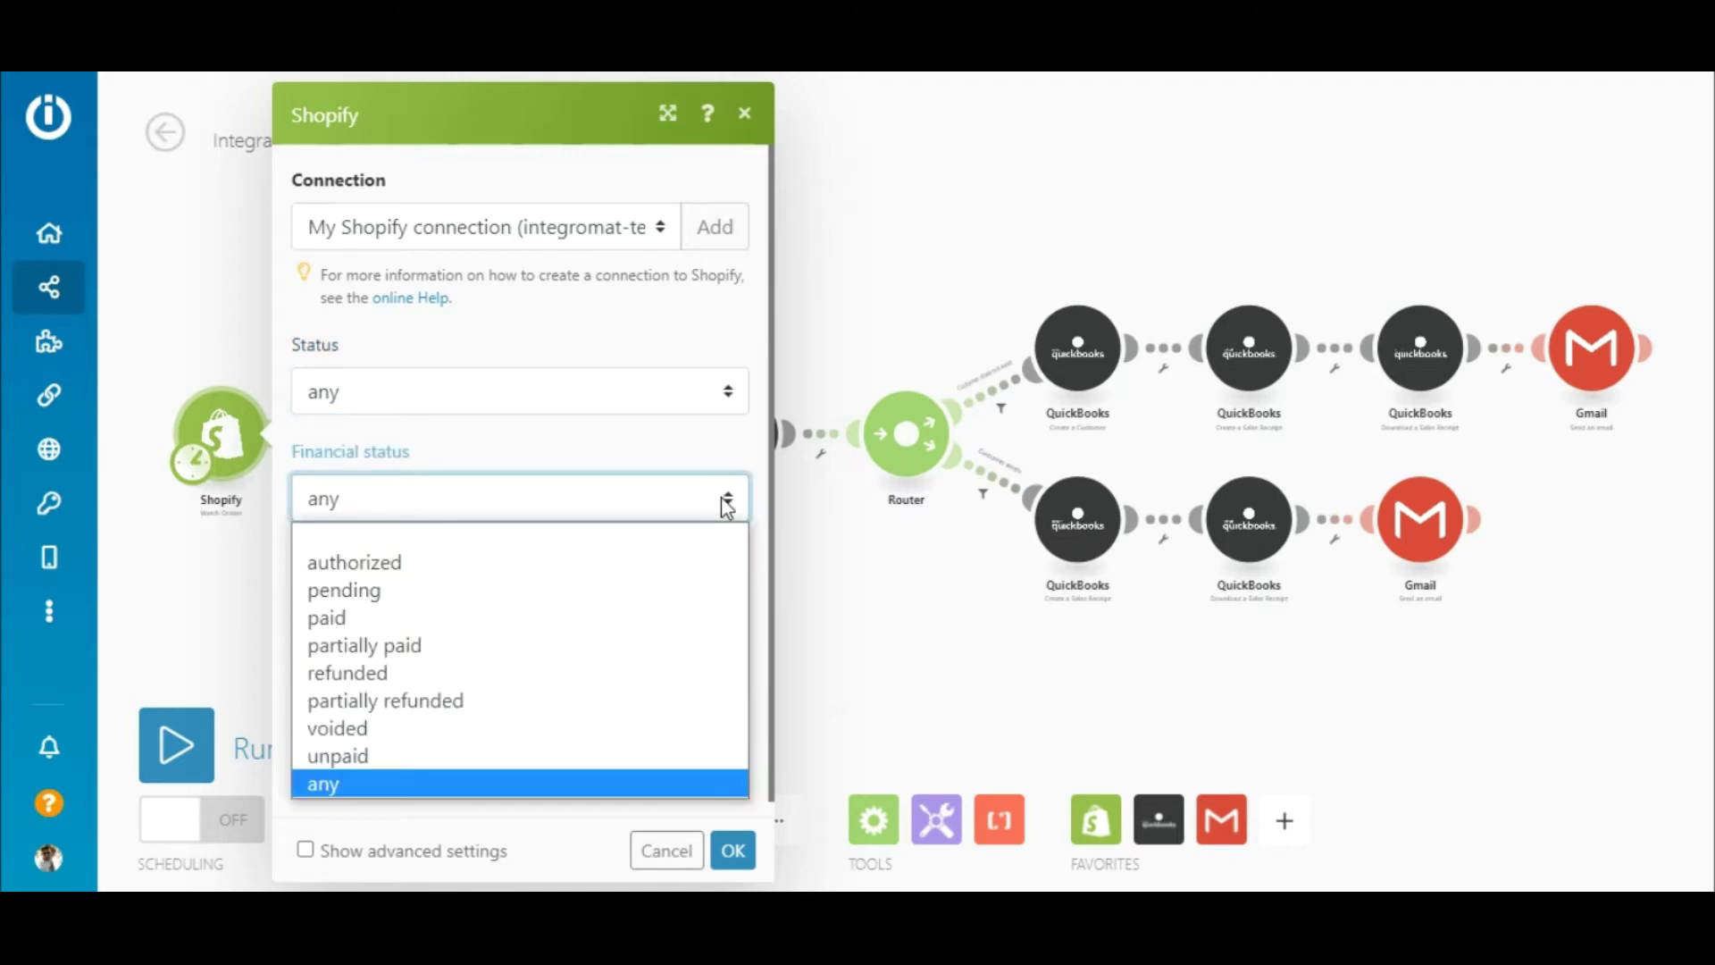
{"action": "left_click", "coordinate": [724, 502]}
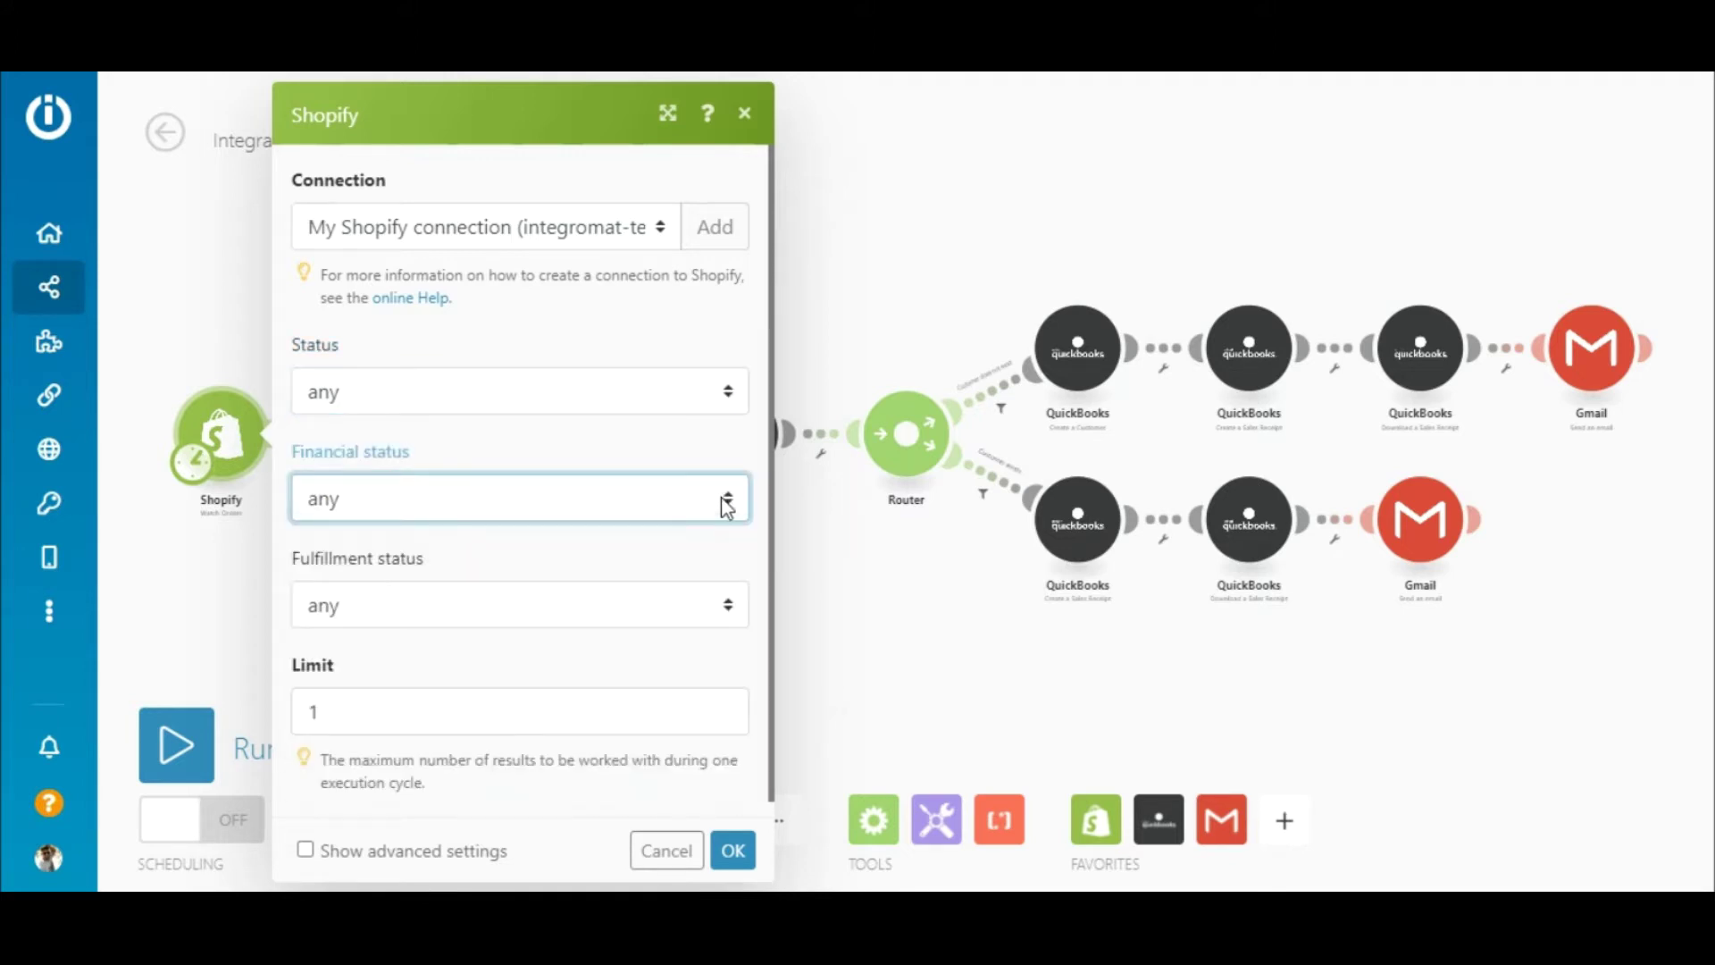
{"action": "left_click", "coordinate": [724, 605]}
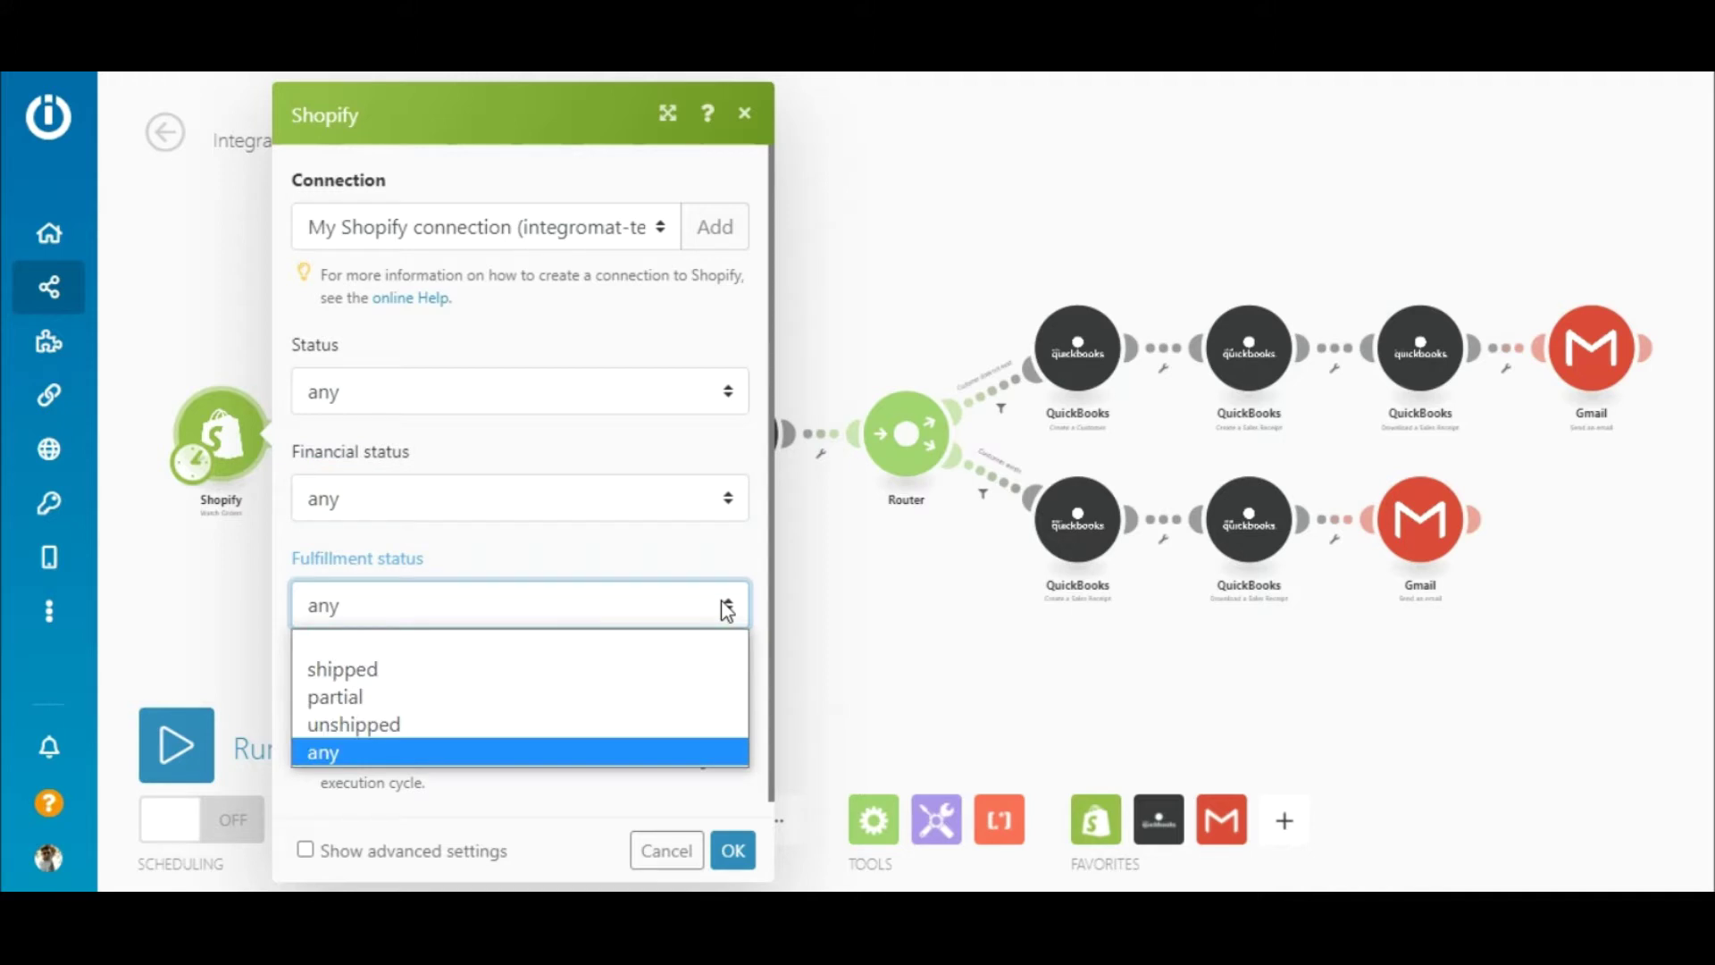
{"action": "left_click", "coordinate": [727, 611]}
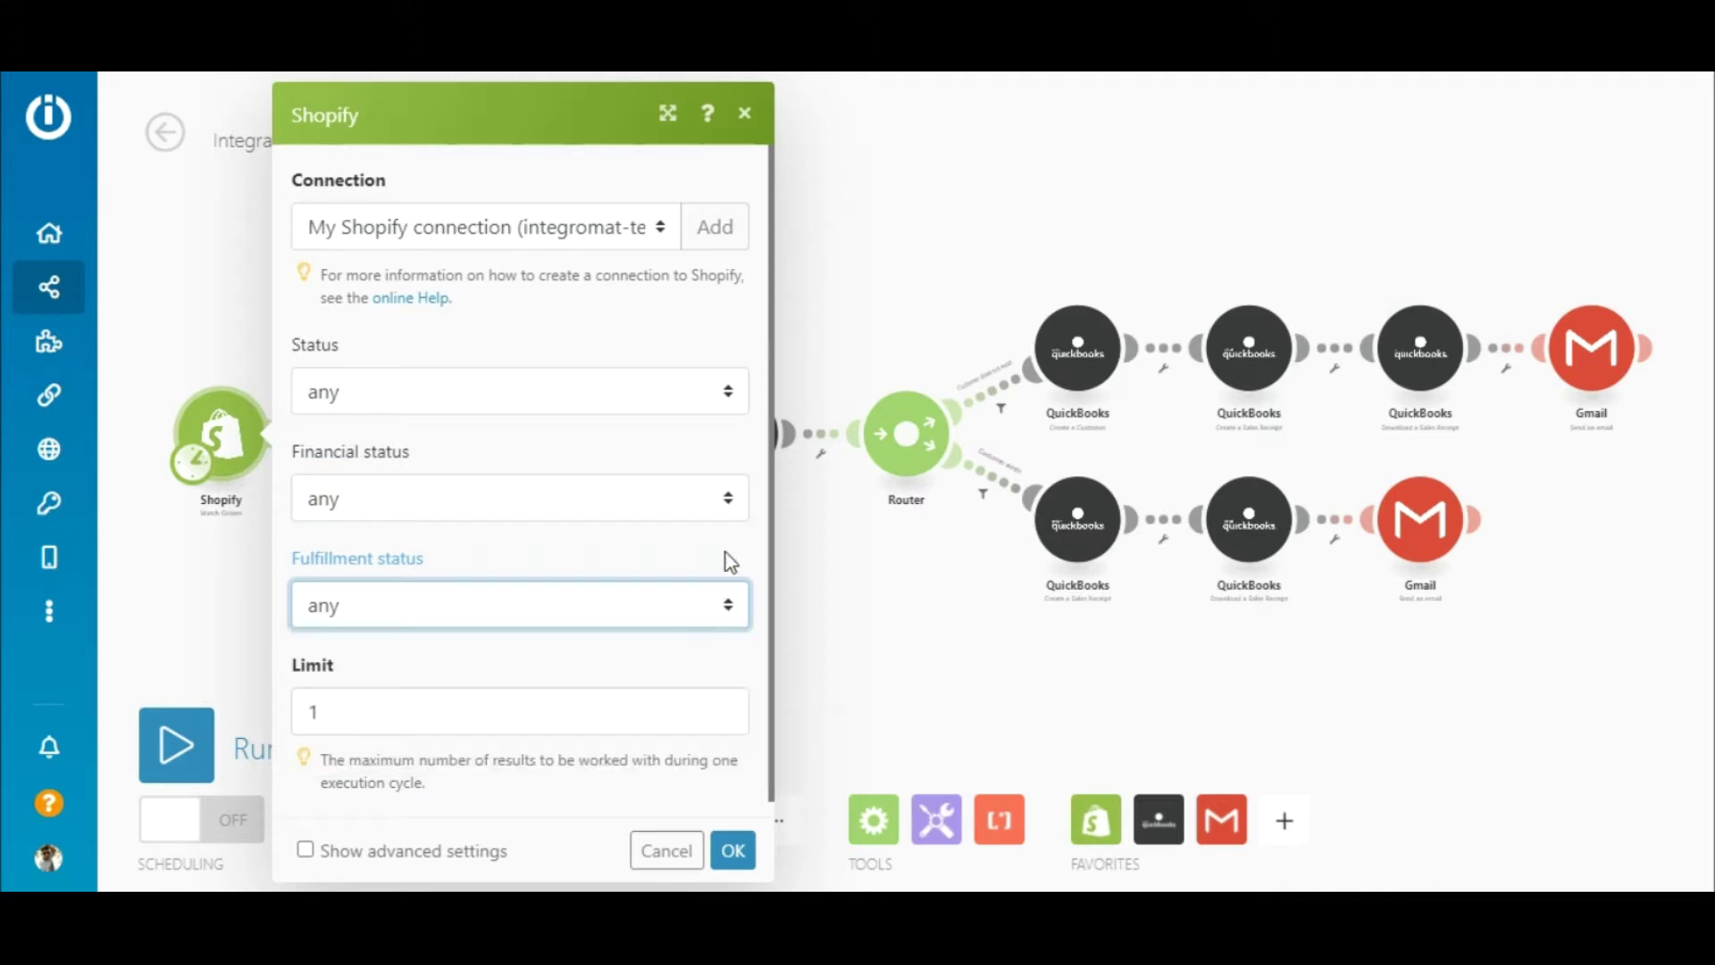
{"action": "left_click", "coordinate": [729, 393]}
{"action": "left_click", "coordinate": [686, 471]}
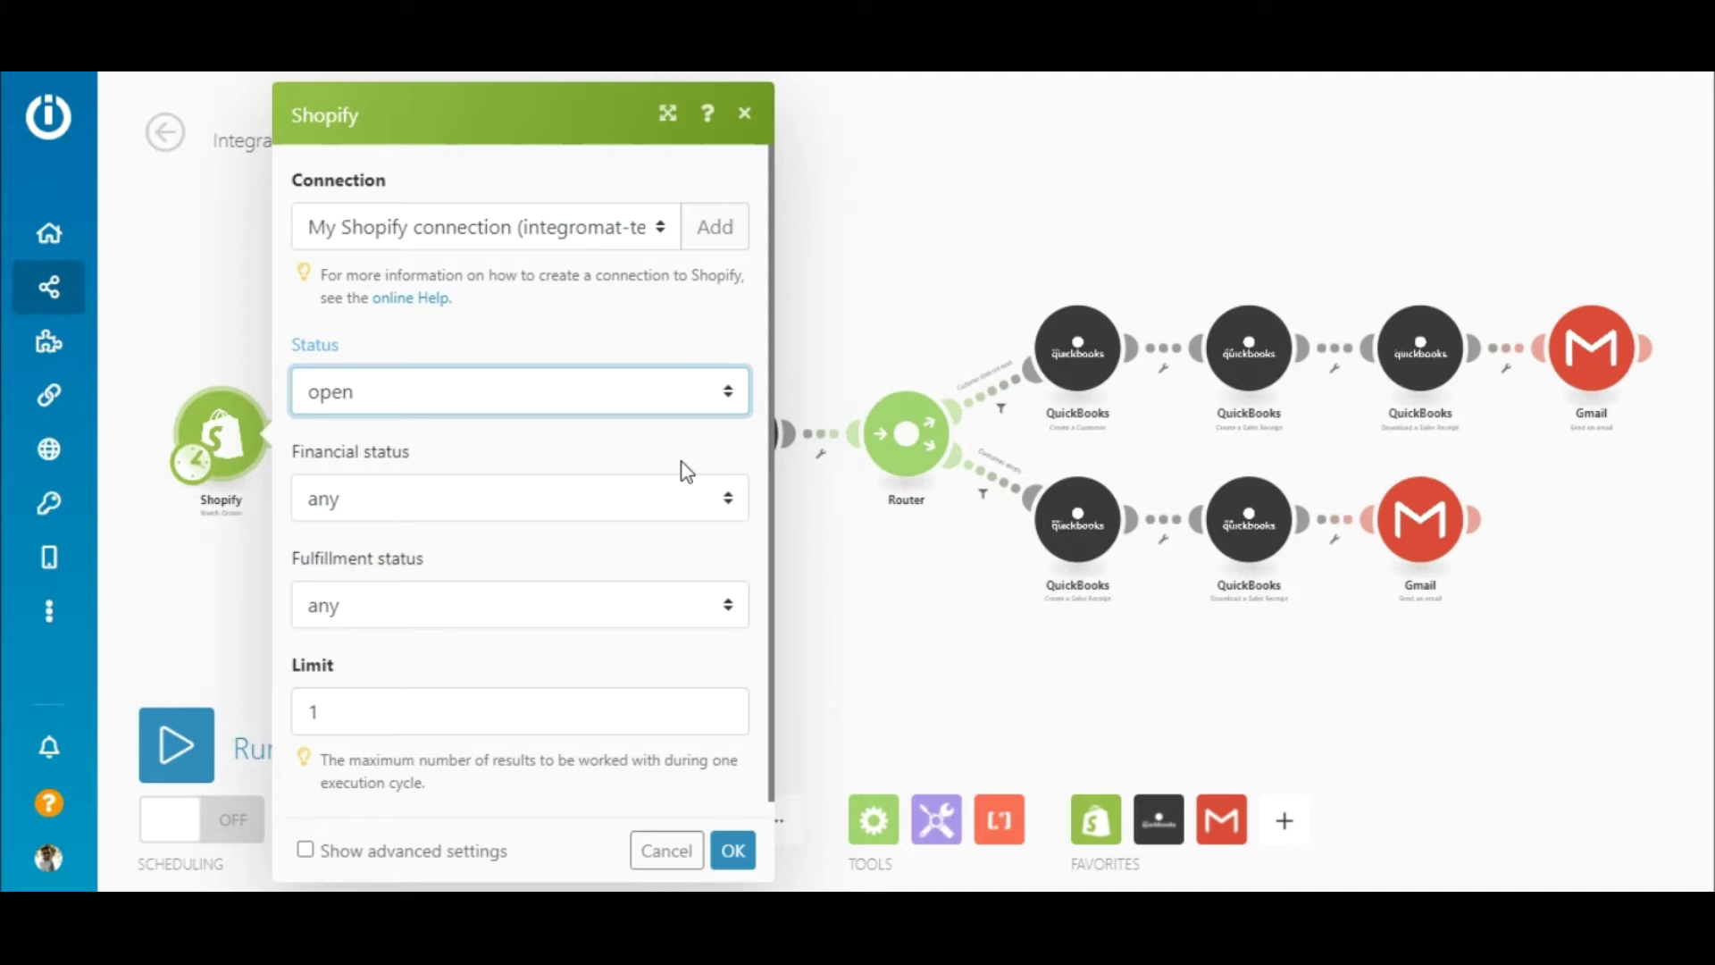
{"action": "left_click", "coordinate": [686, 502]}
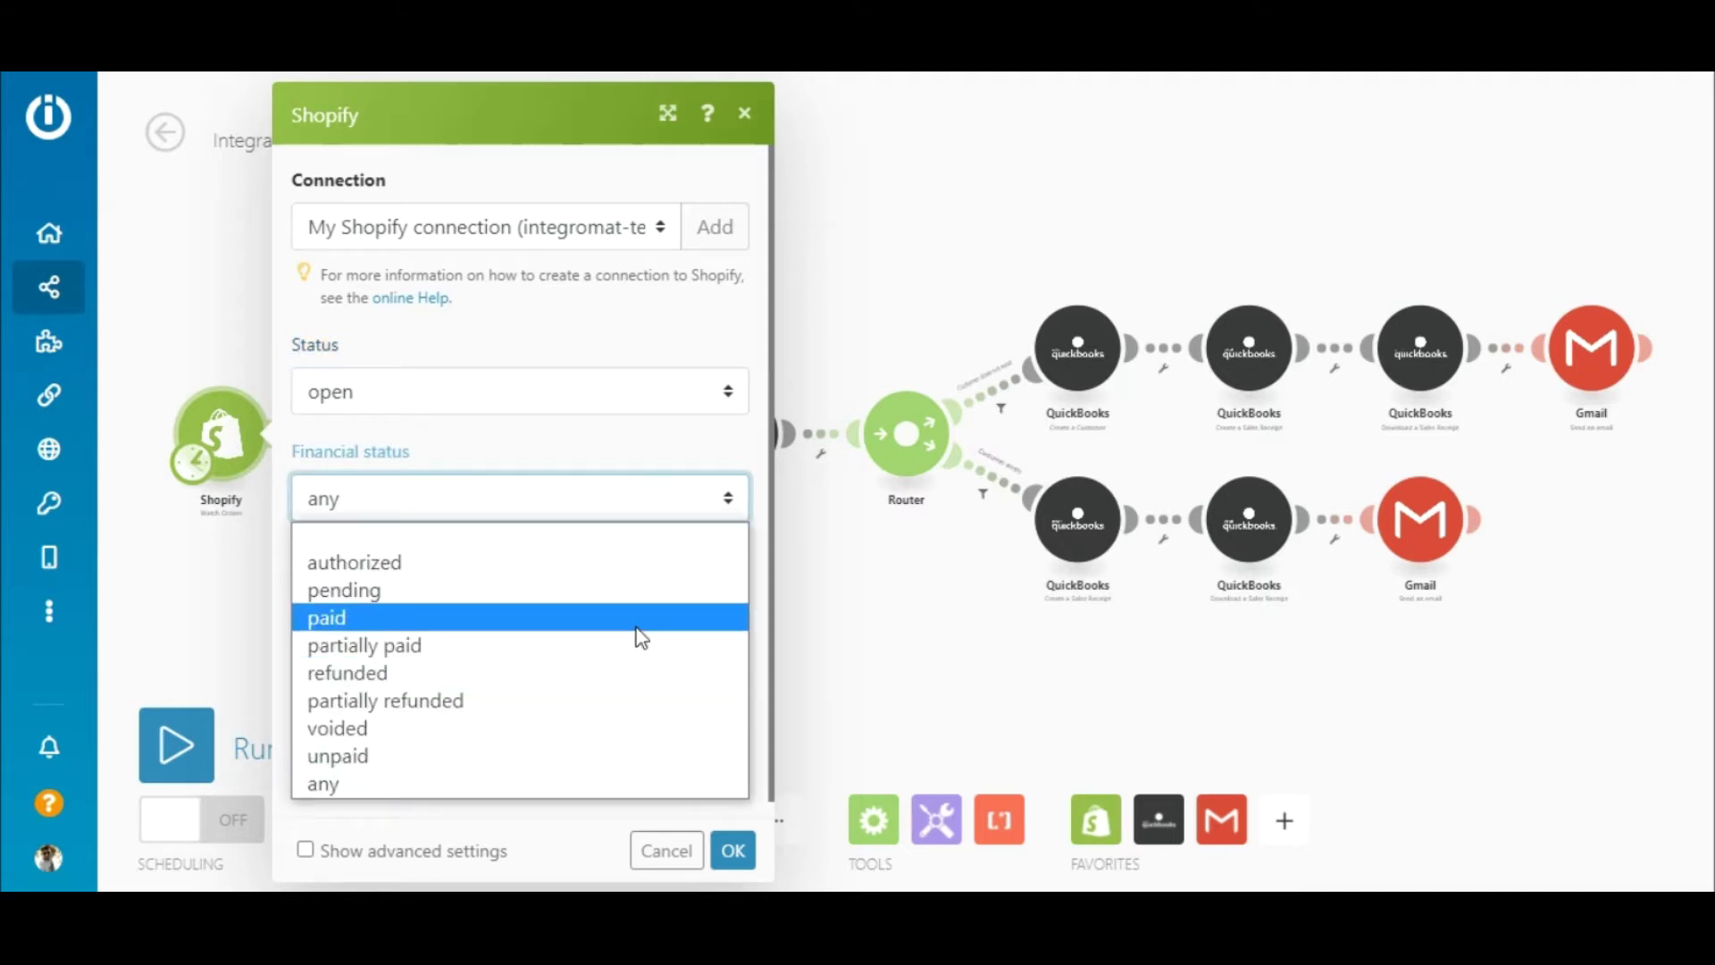
{"action": "left_click", "coordinate": [637, 628]}
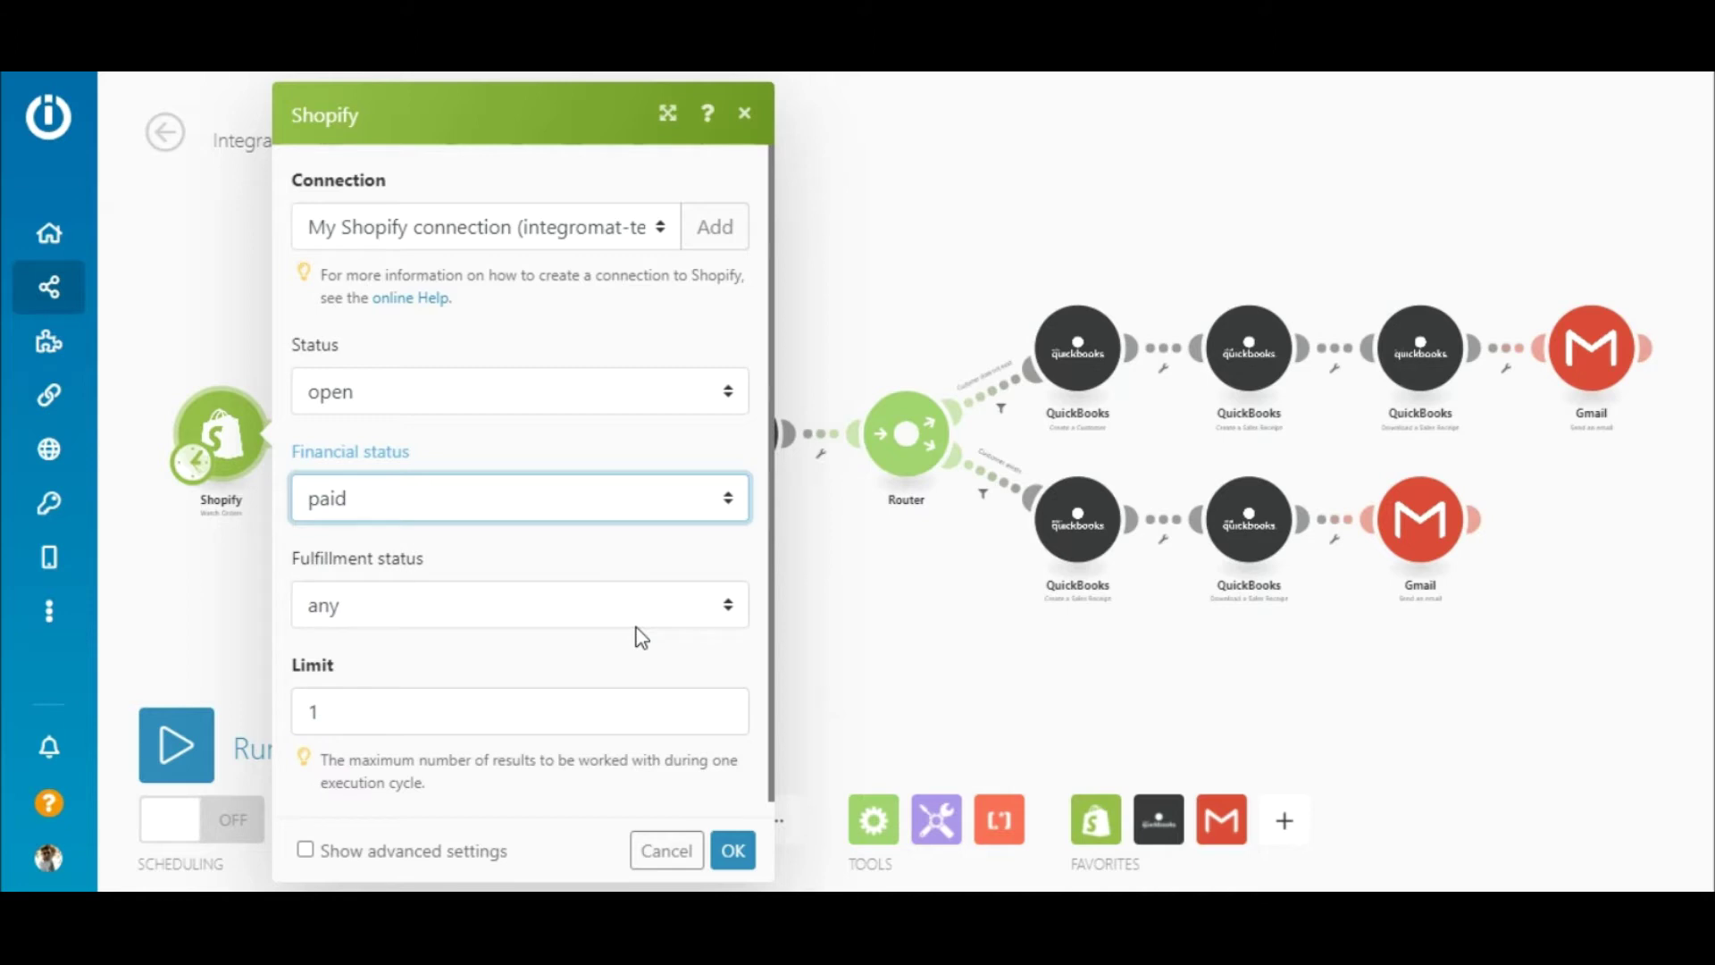
Change the trigger's per-run limit from 1 to 2.
{"action": "left_click", "coordinate": [689, 730]}
{"action": "key", "text": "BackSpace"}
{"action": "type", "text": "2"}
{"action": "left_click", "coordinate": [694, 670]}
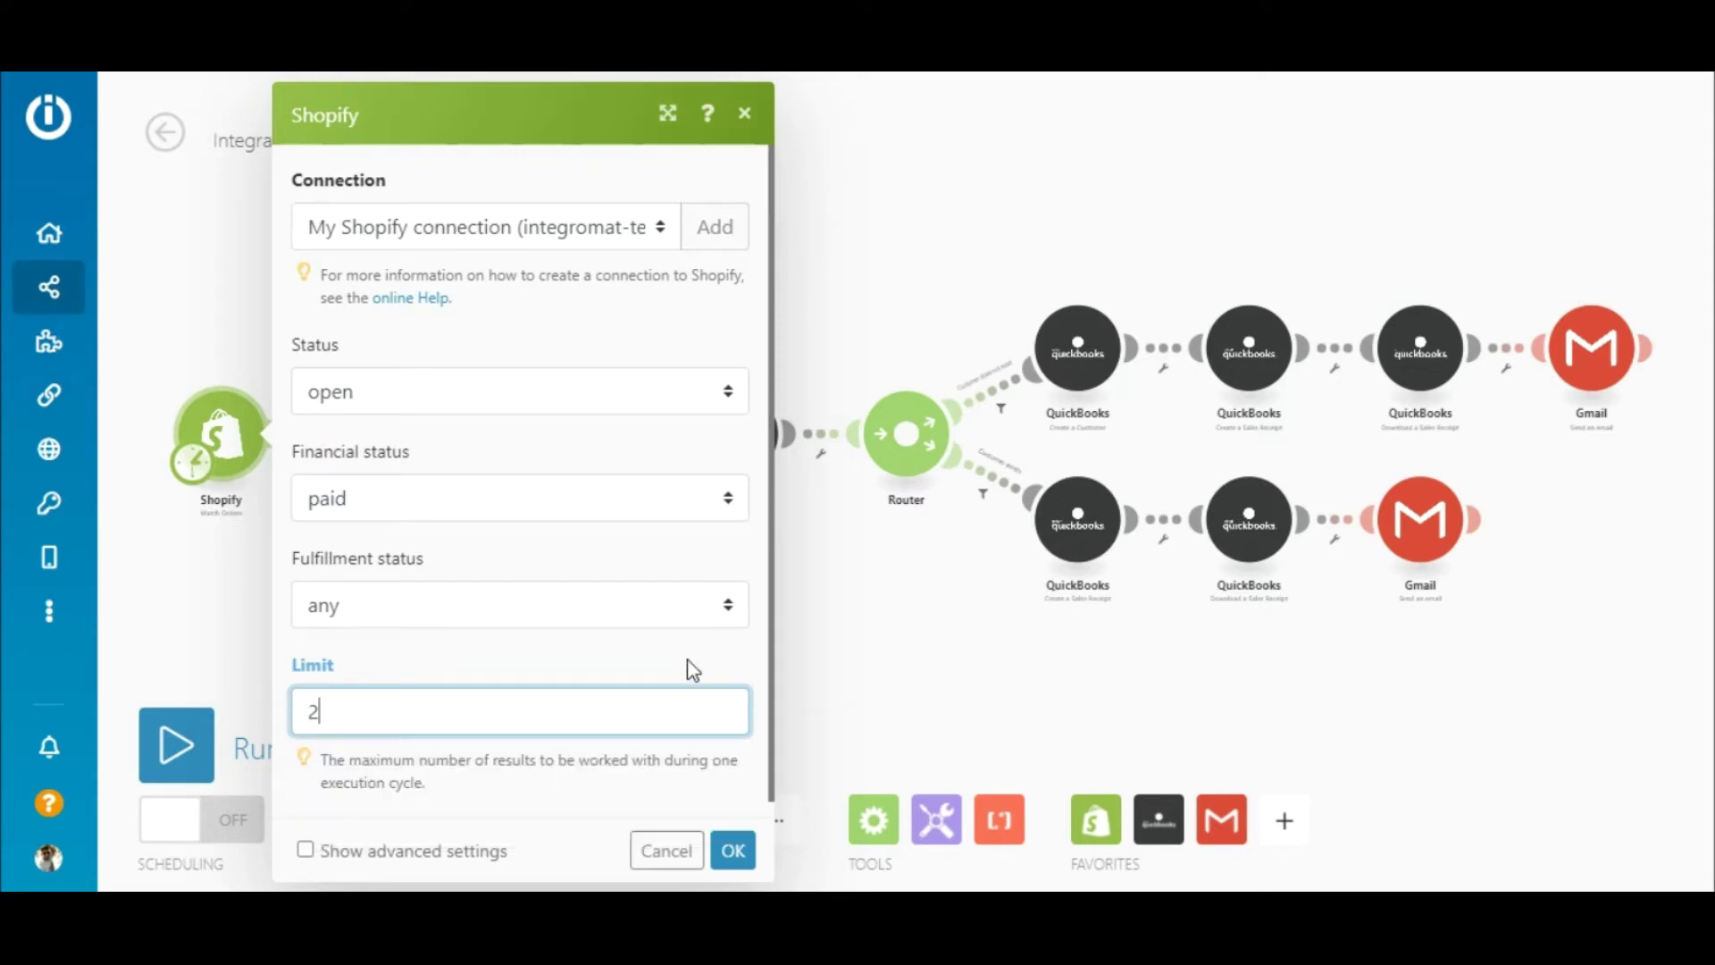
{"action": "left_click", "coordinate": [733, 852]}
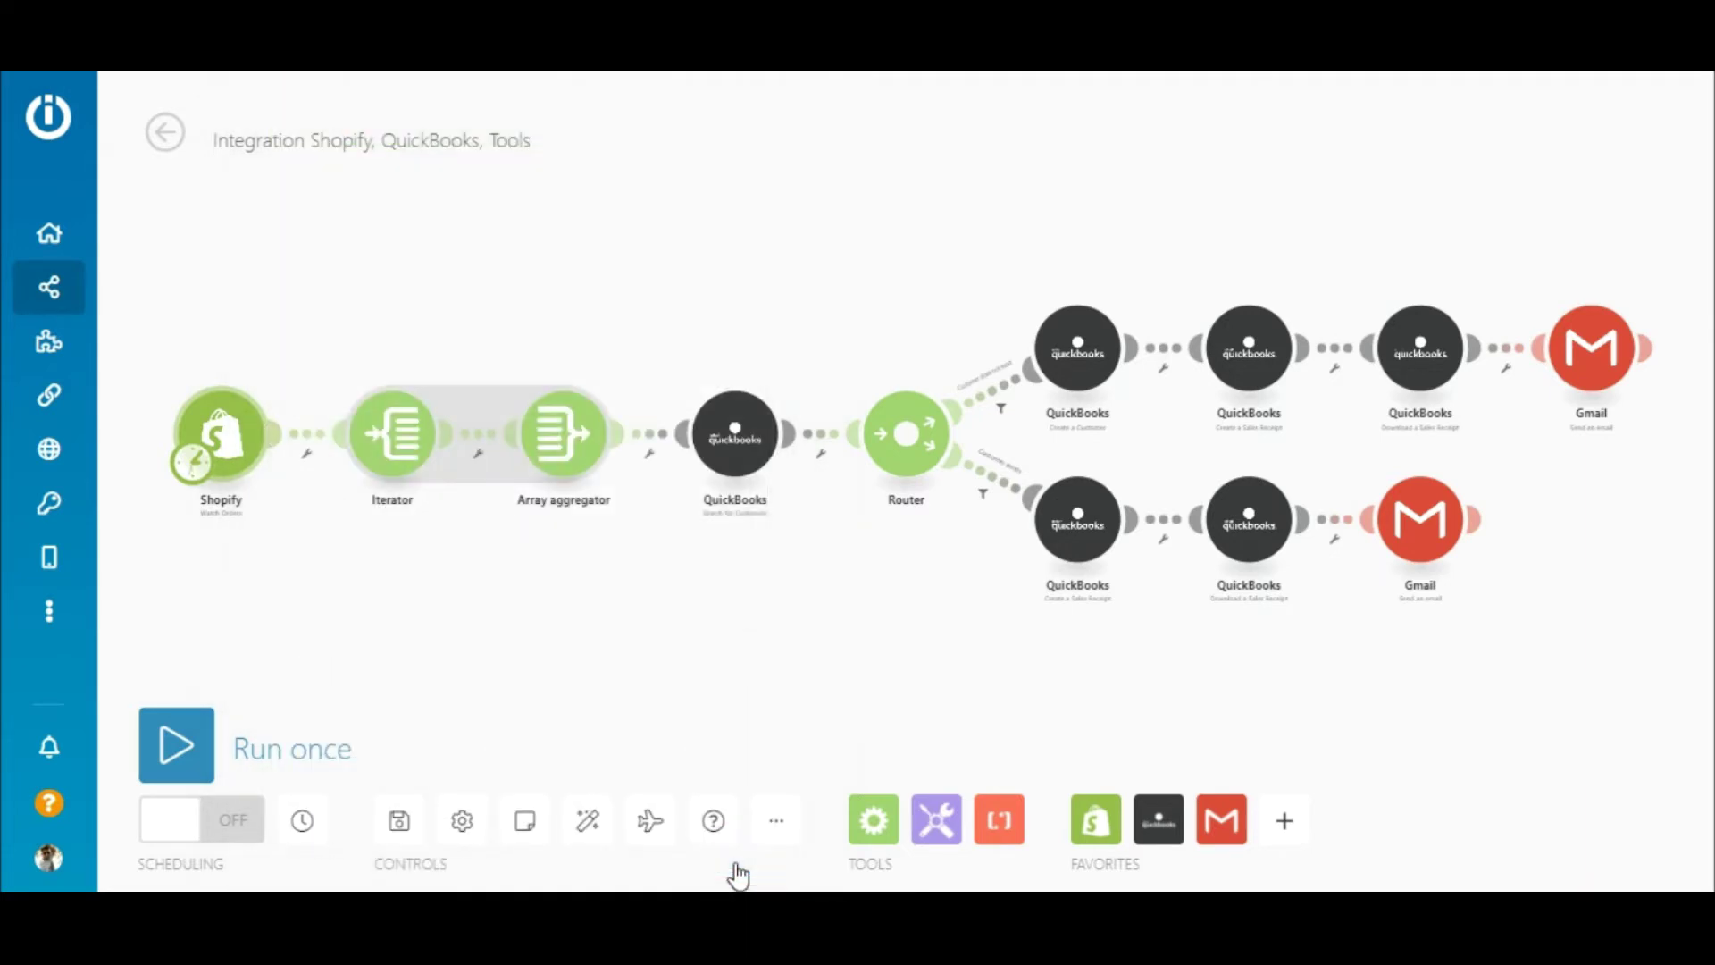
{"action": "left_click", "coordinate": [387, 447]}
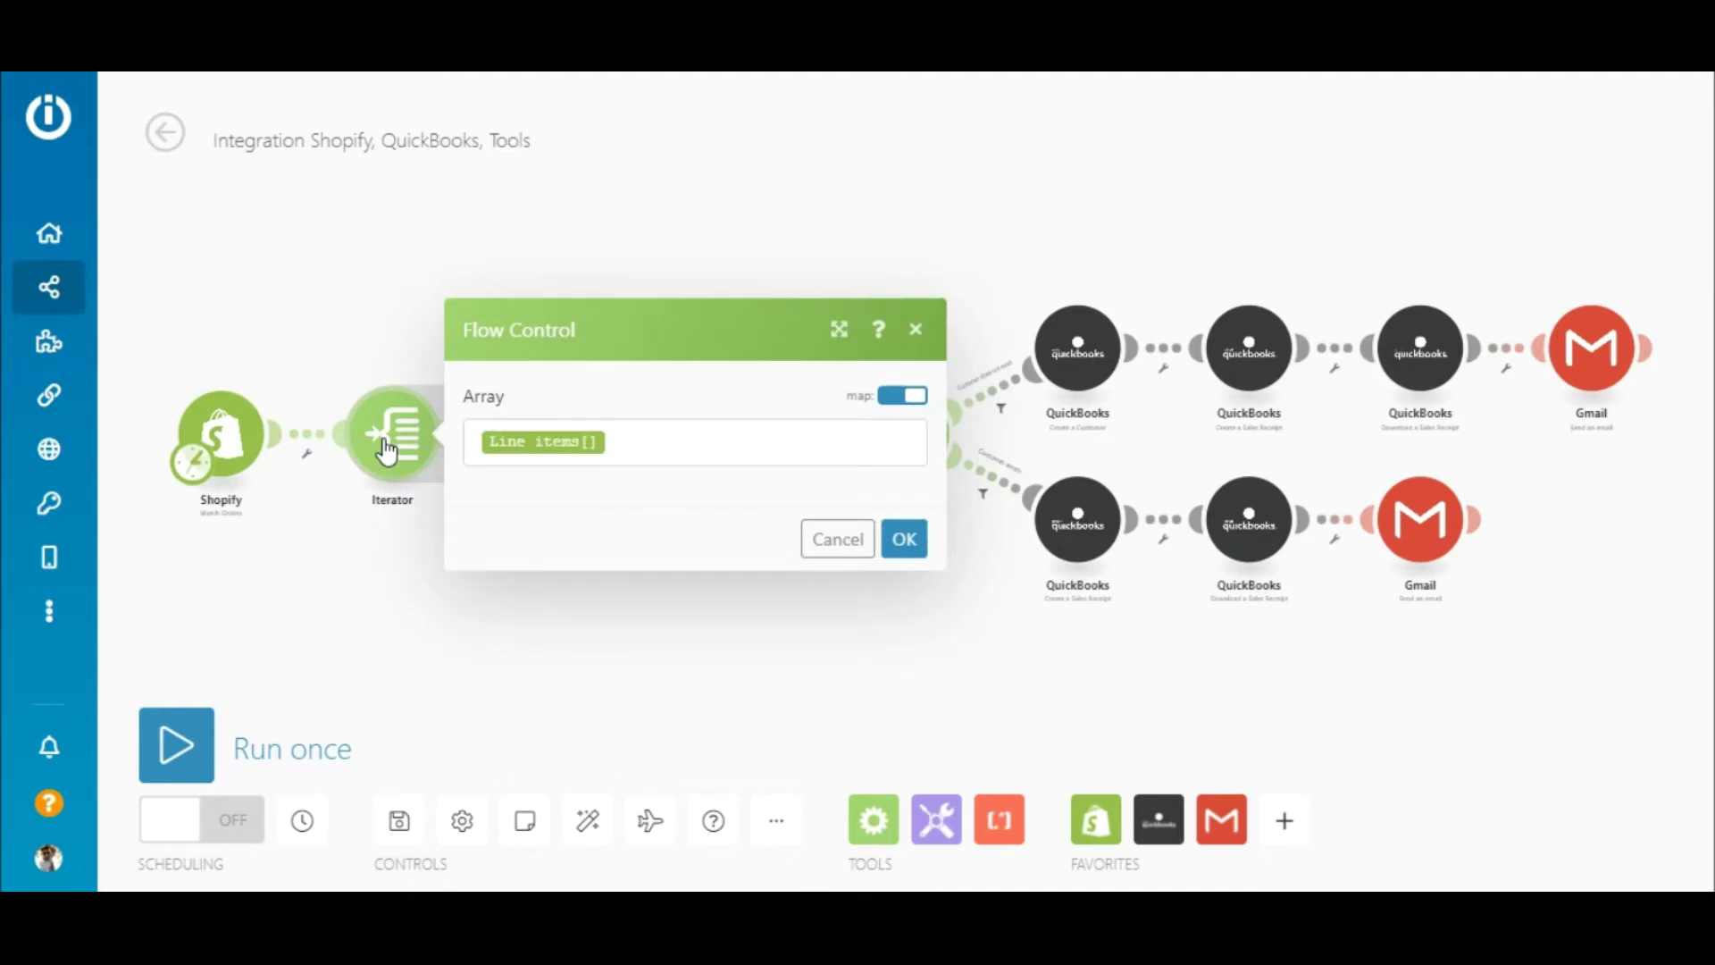
{"action": "left_click", "coordinate": [716, 455]}
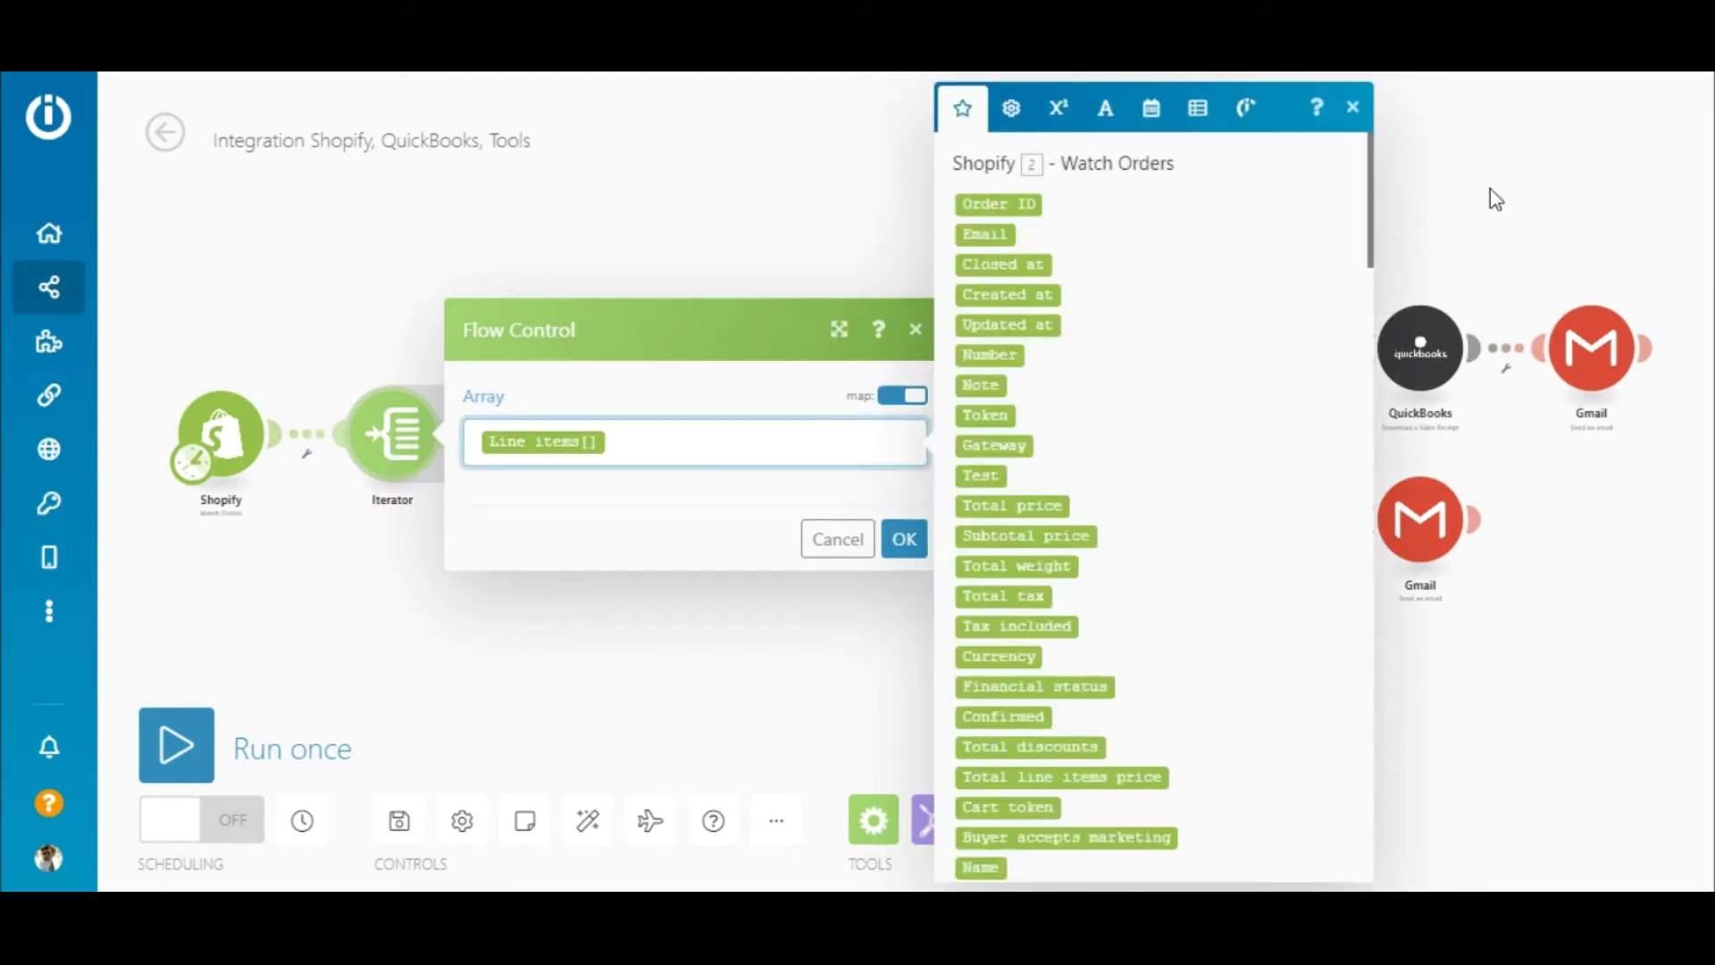
{"action": "left_click_drag", "start_coordinate": [1376, 163], "coordinate": [1410, 458]}
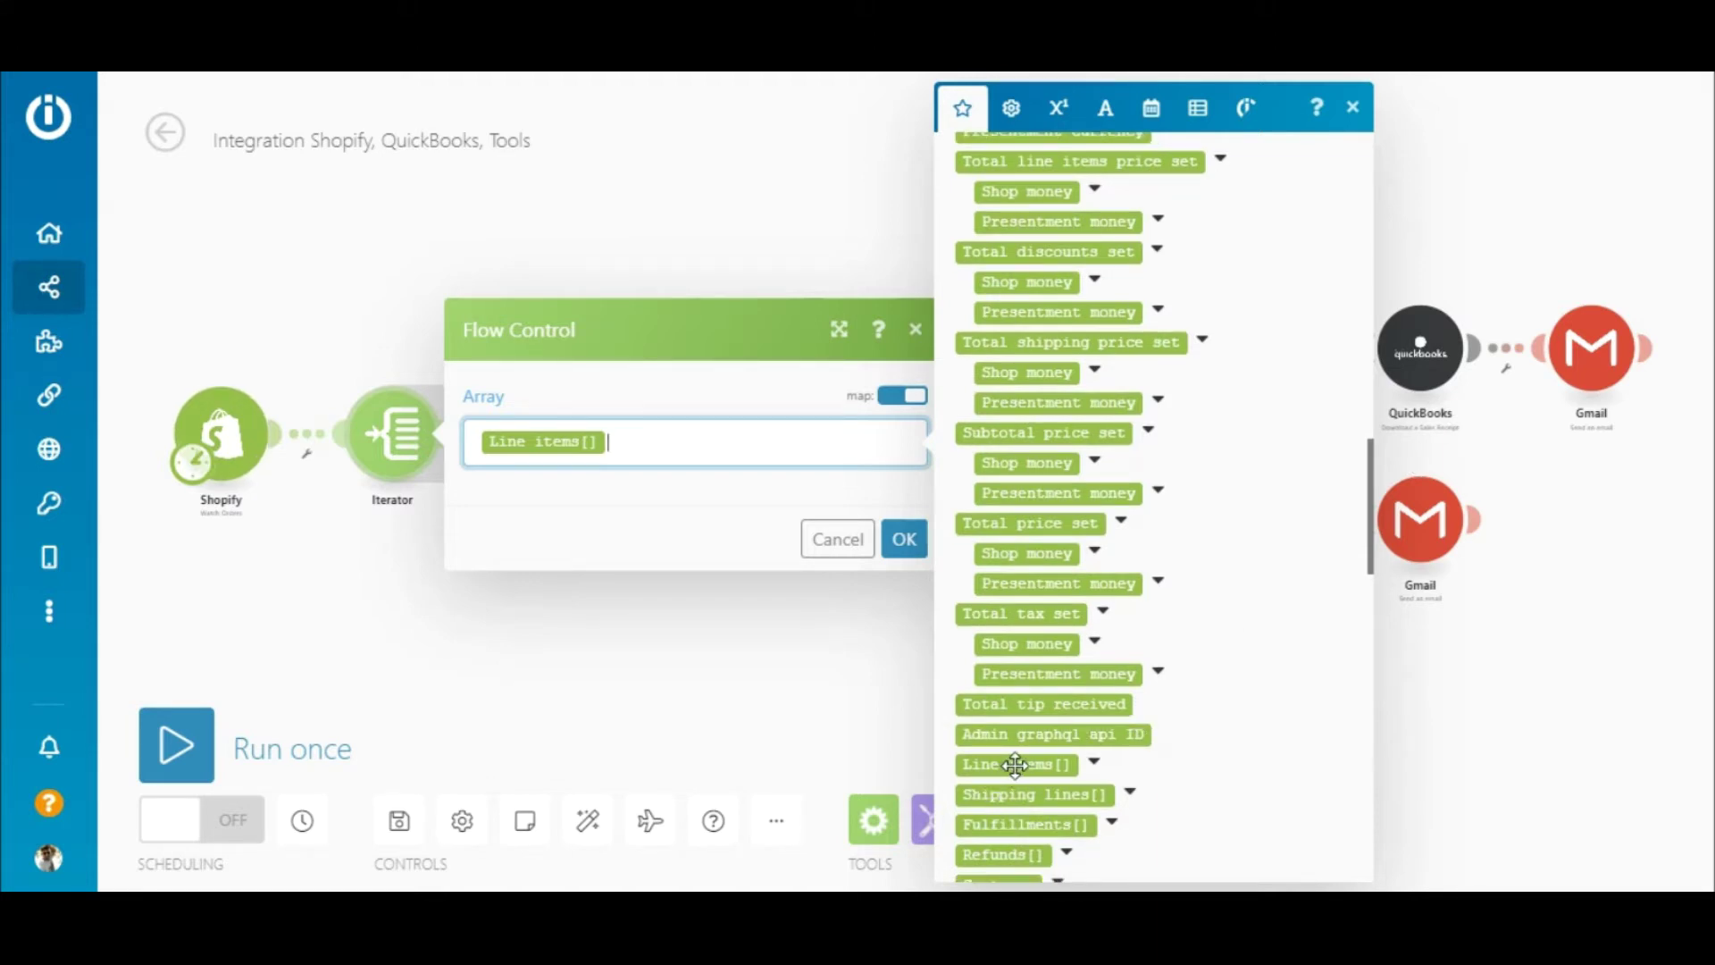
Set the Array aggregator's source to Iterator and target structure to QuickBooks Sales Receipt Lines.
{"action": "left_click", "coordinate": [903, 539]}
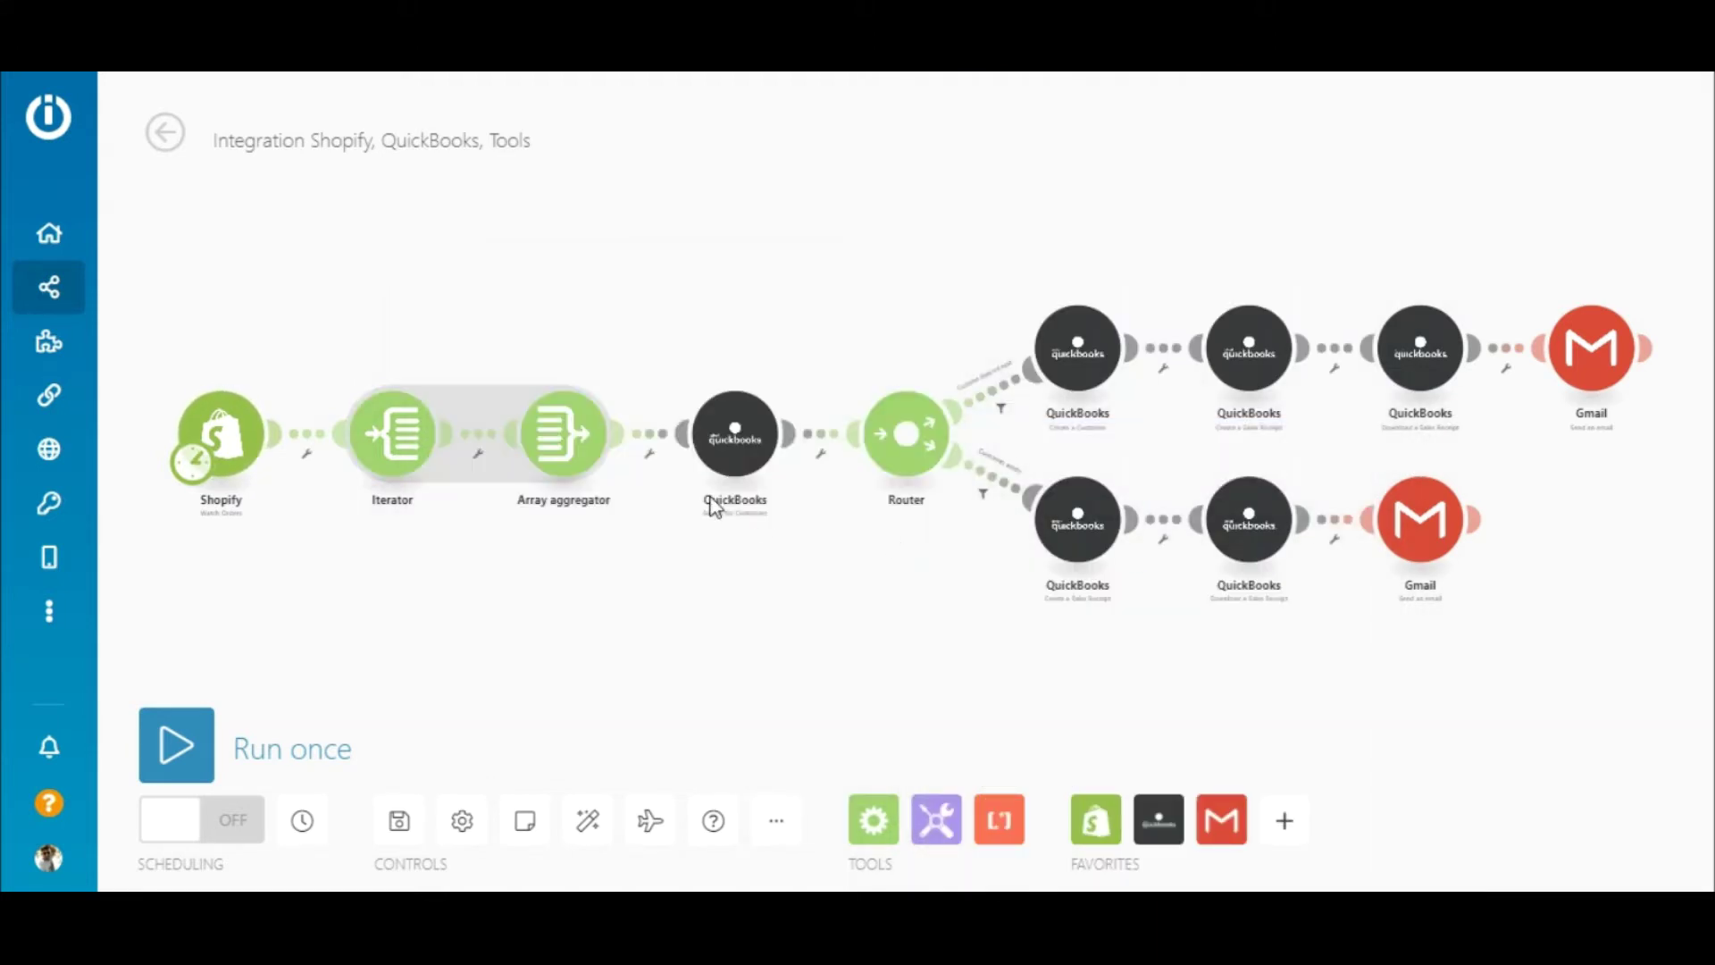
{"action": "left_click", "coordinate": [574, 456]}
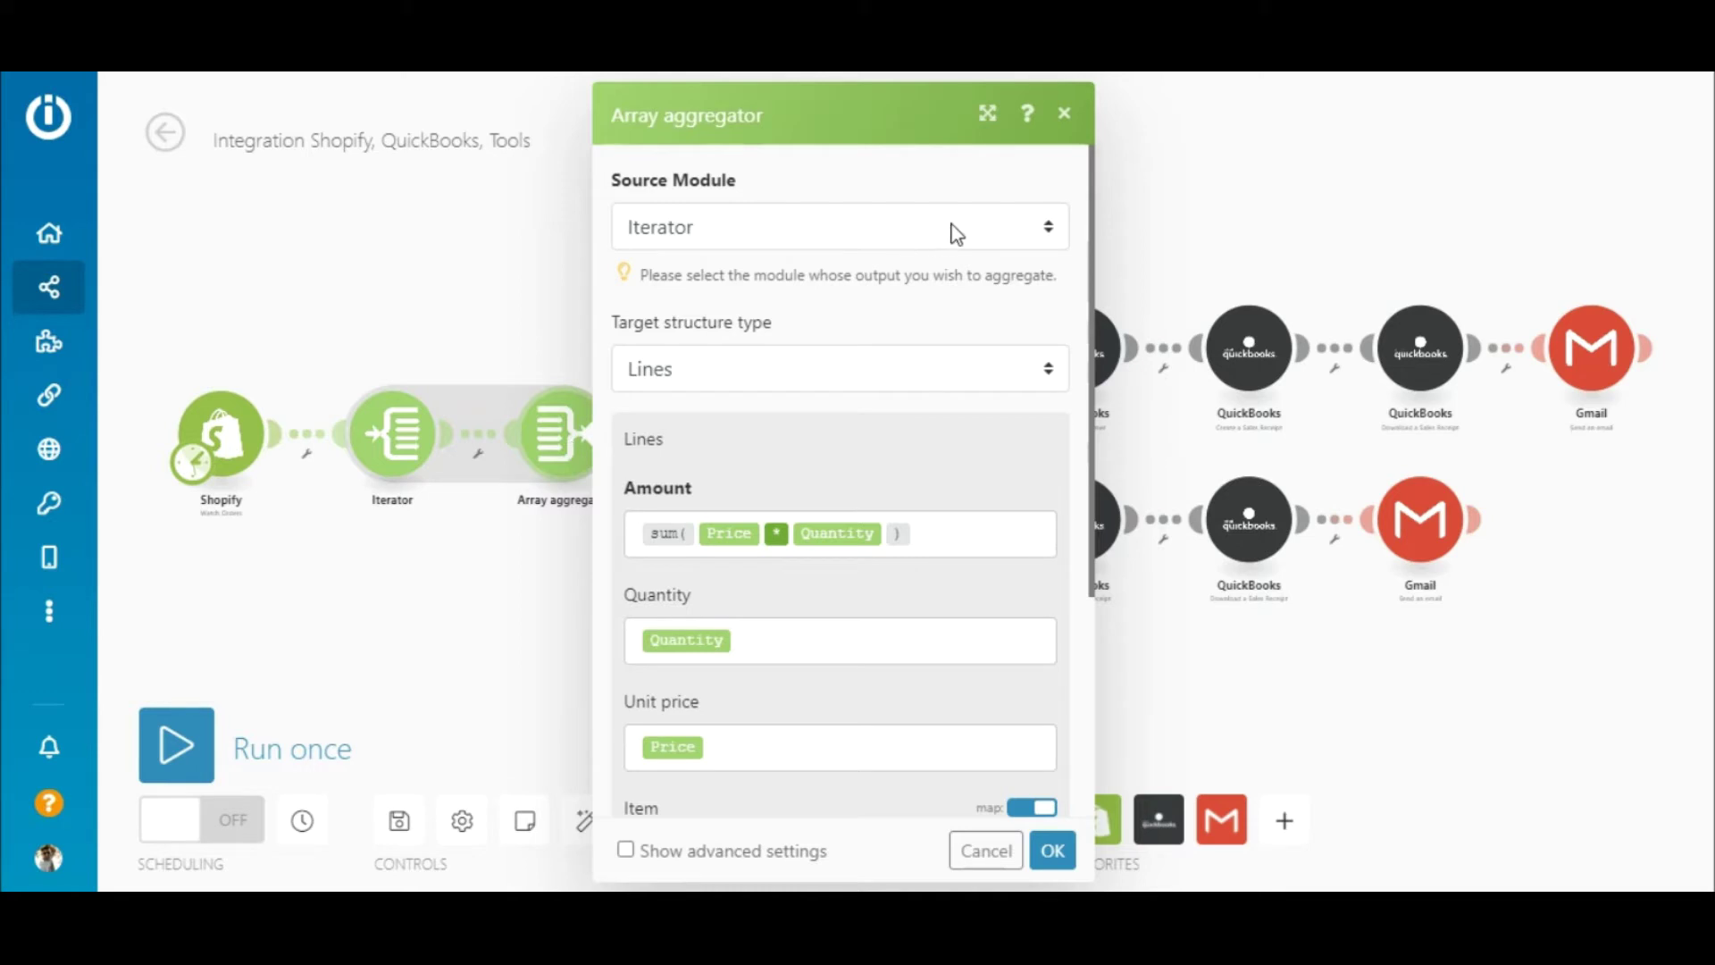
{"action": "left_click", "coordinate": [1042, 231]}
{"action": "left_click", "coordinate": [1041, 231]}
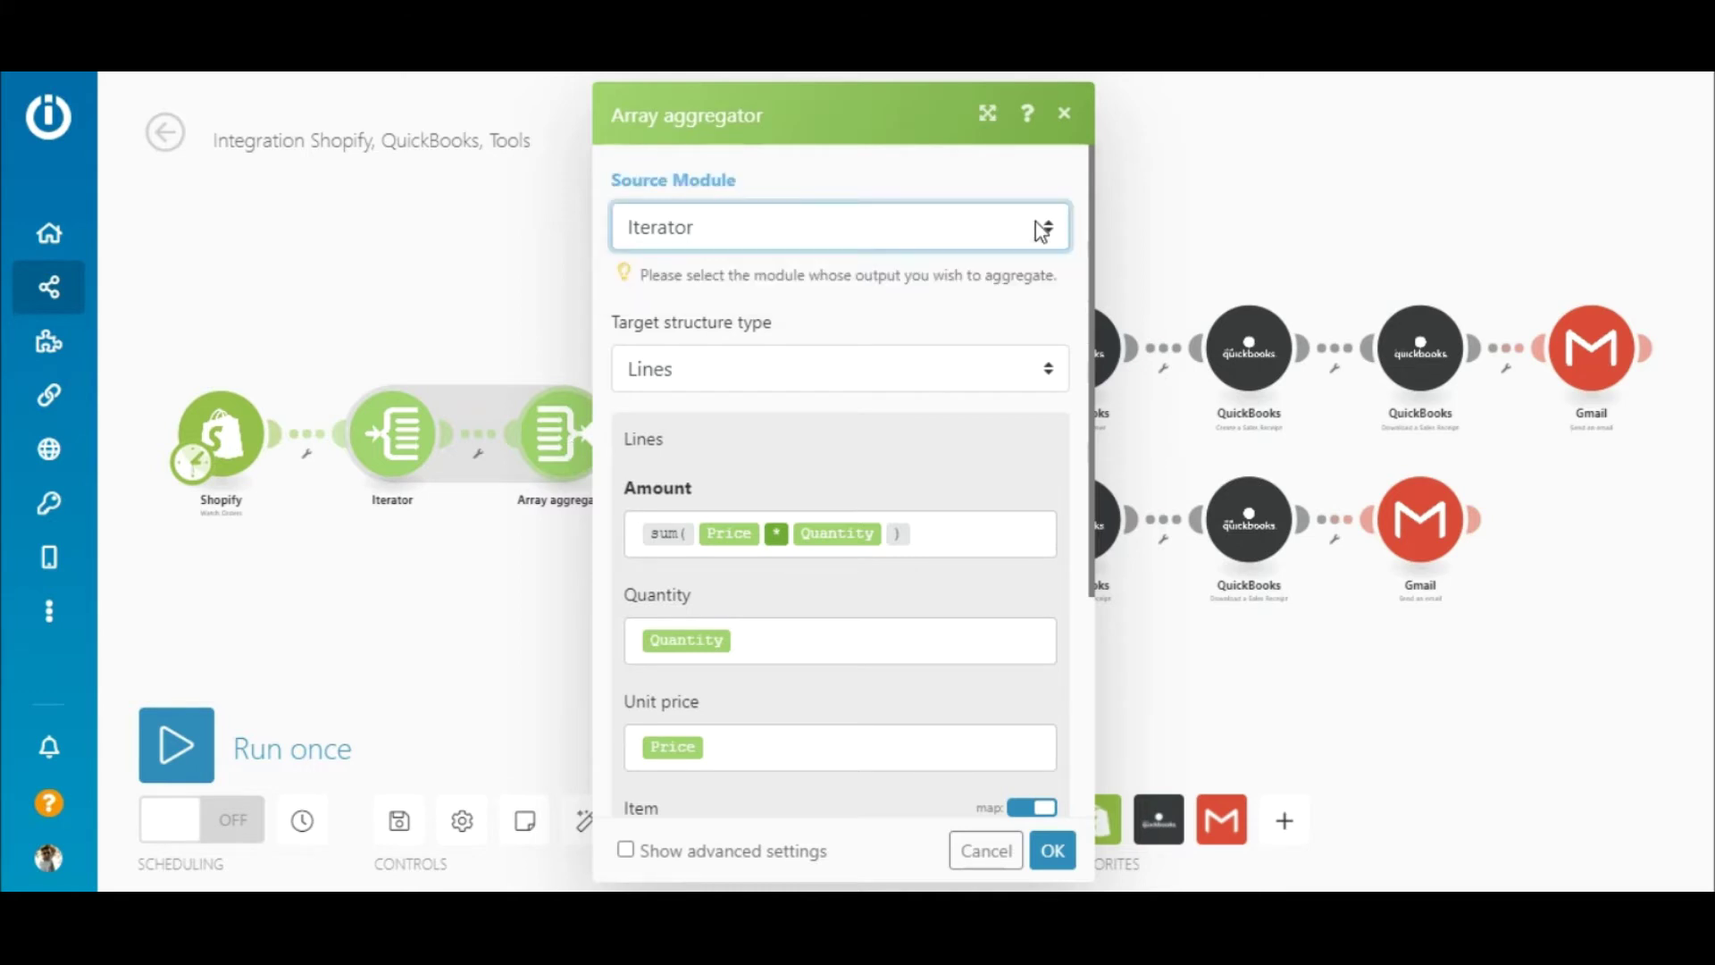
{"action": "left_click", "coordinate": [1034, 377]}
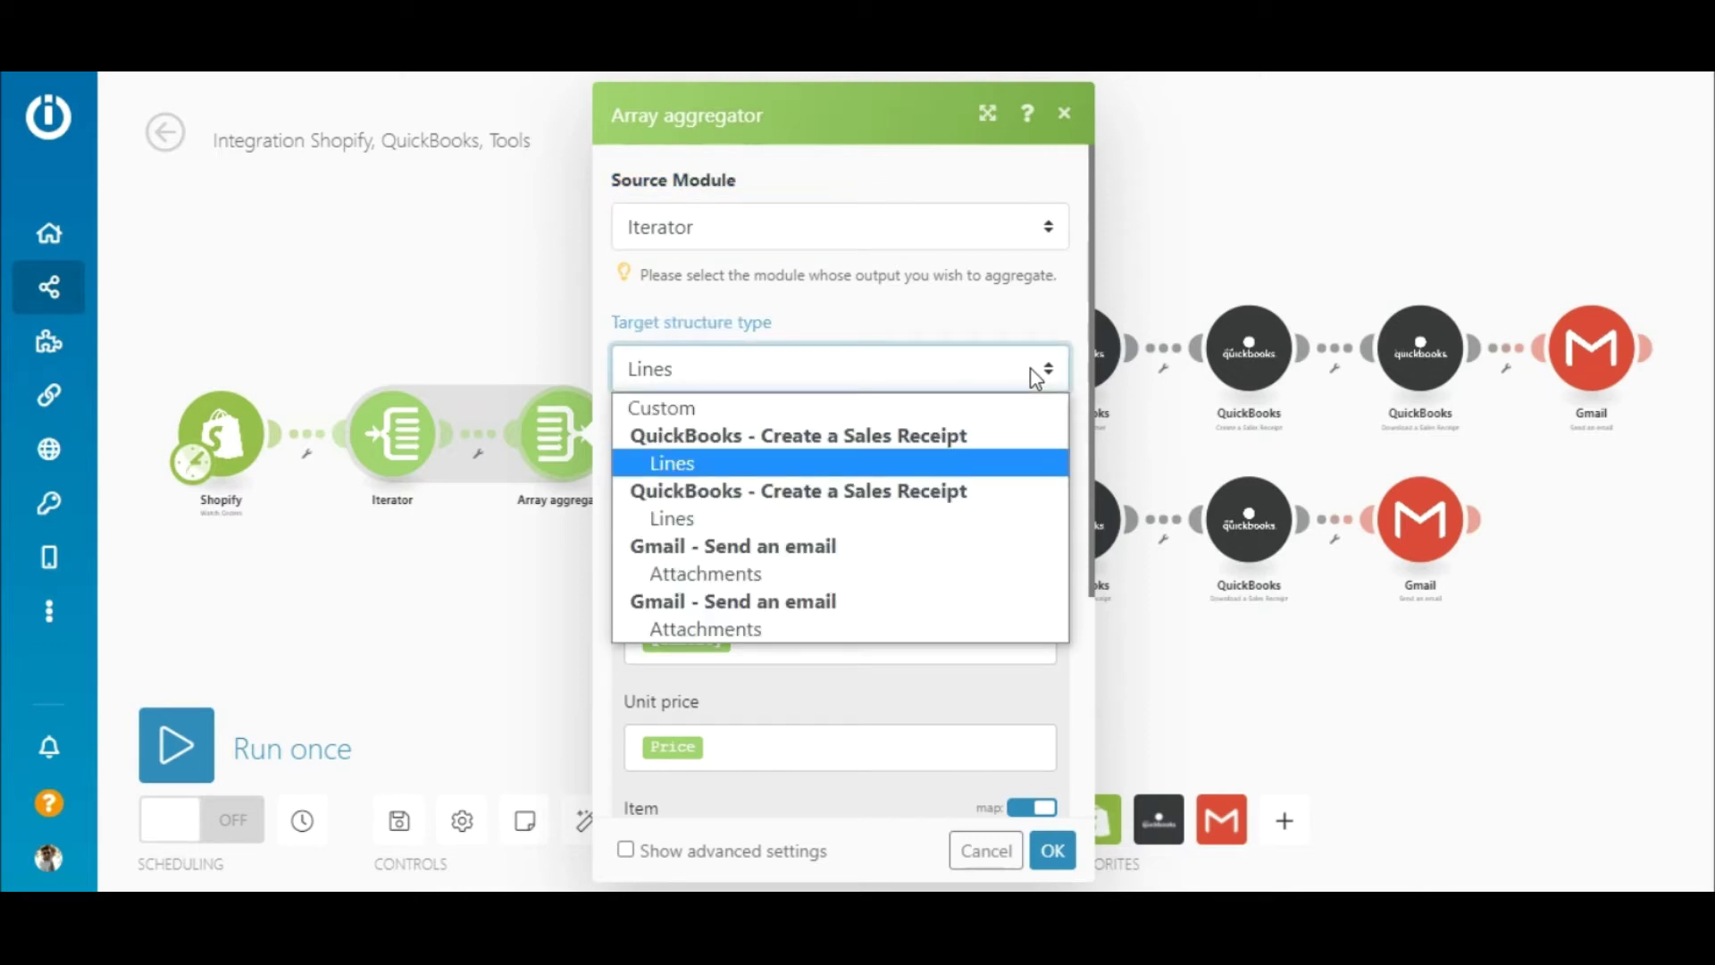
{"action": "left_click", "coordinate": [1002, 465]}
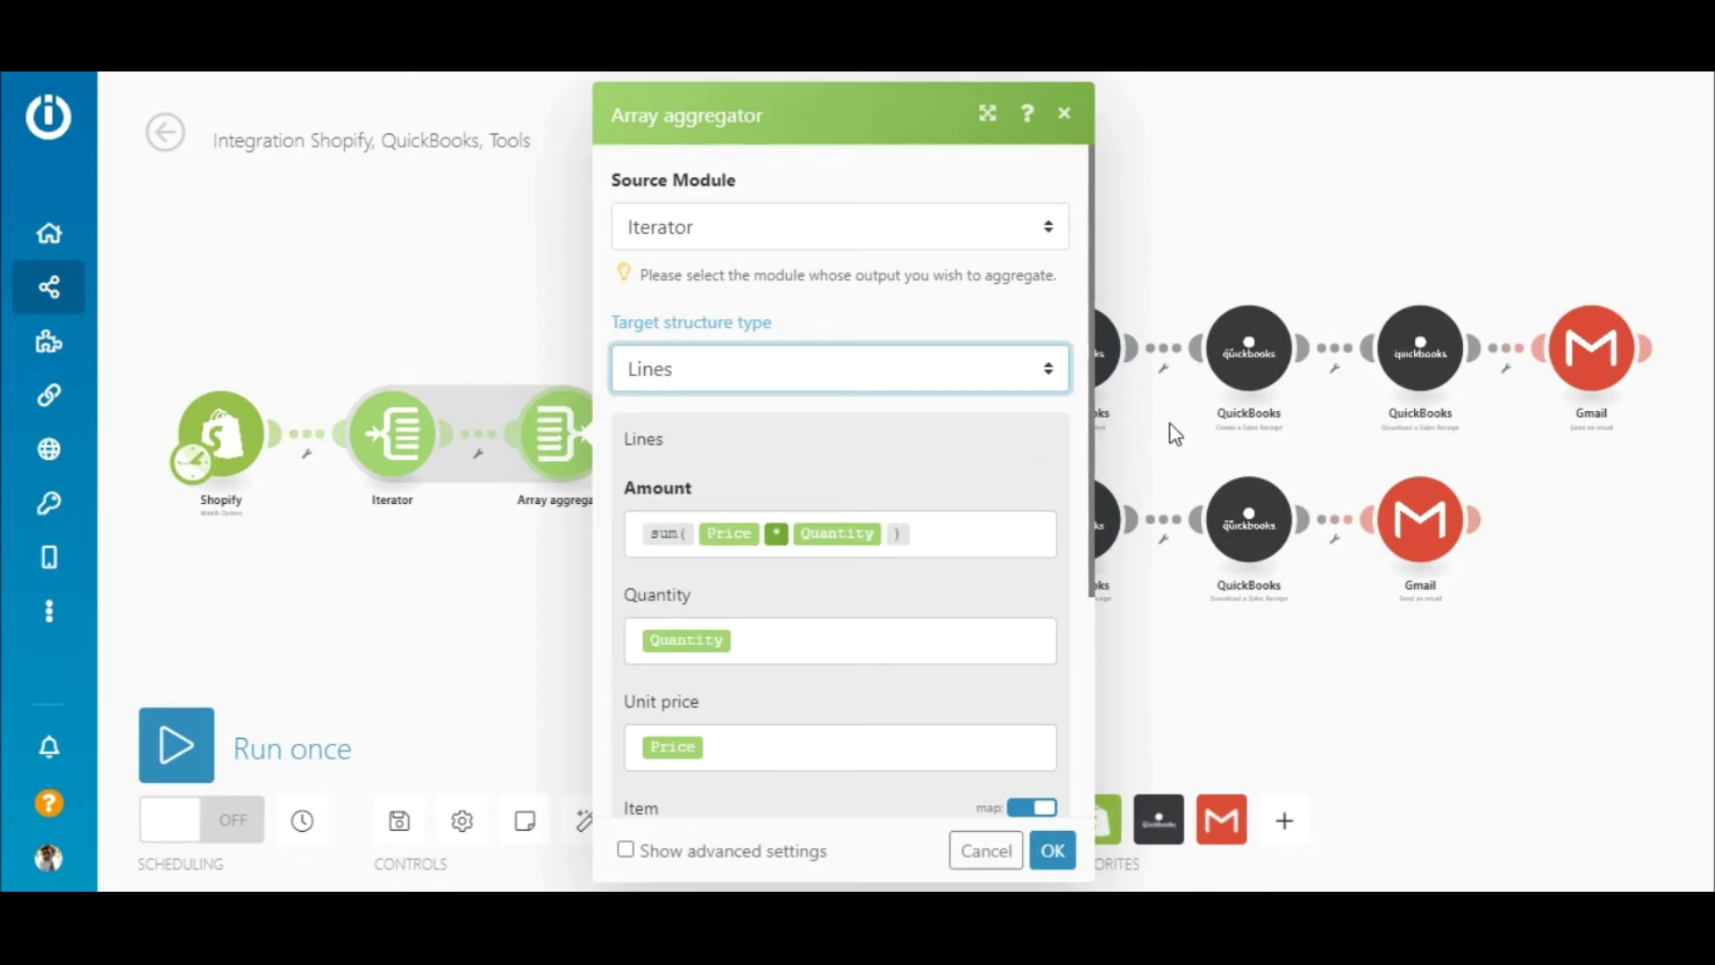
{"action": "left_click", "coordinate": [1201, 418]}
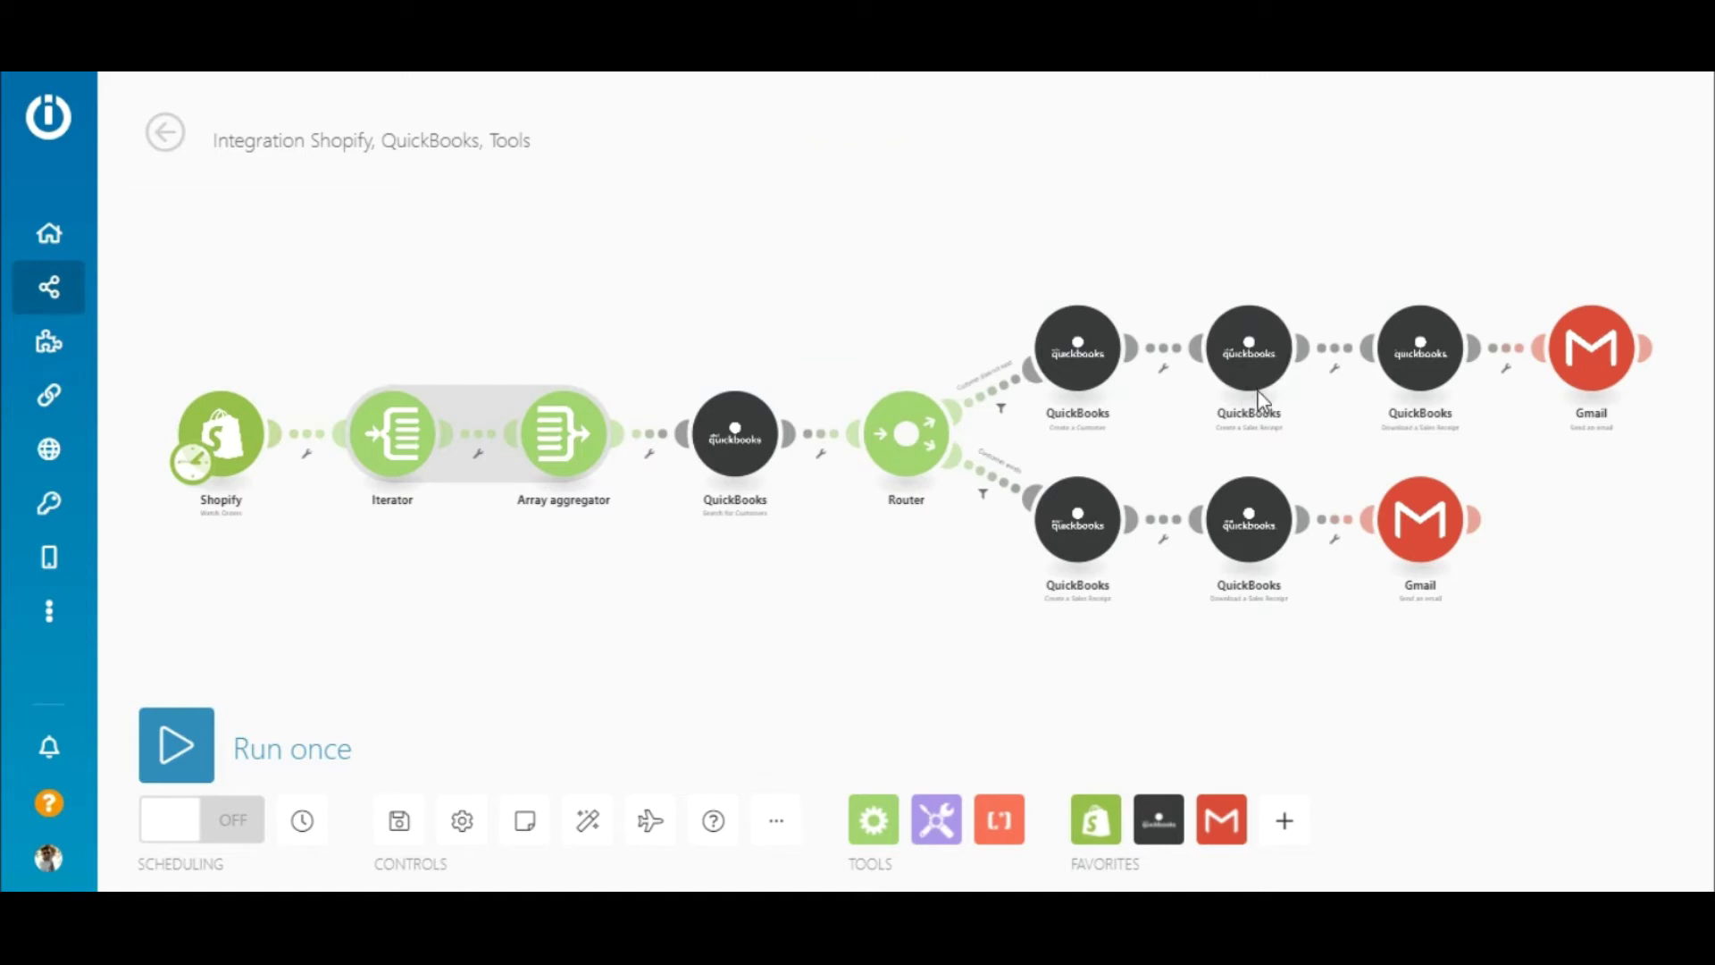
Check the aggregator's Amount formula sum(Price*Quantity) against the math functions and Iterator fields.
{"action": "left_click", "coordinate": [574, 456]}
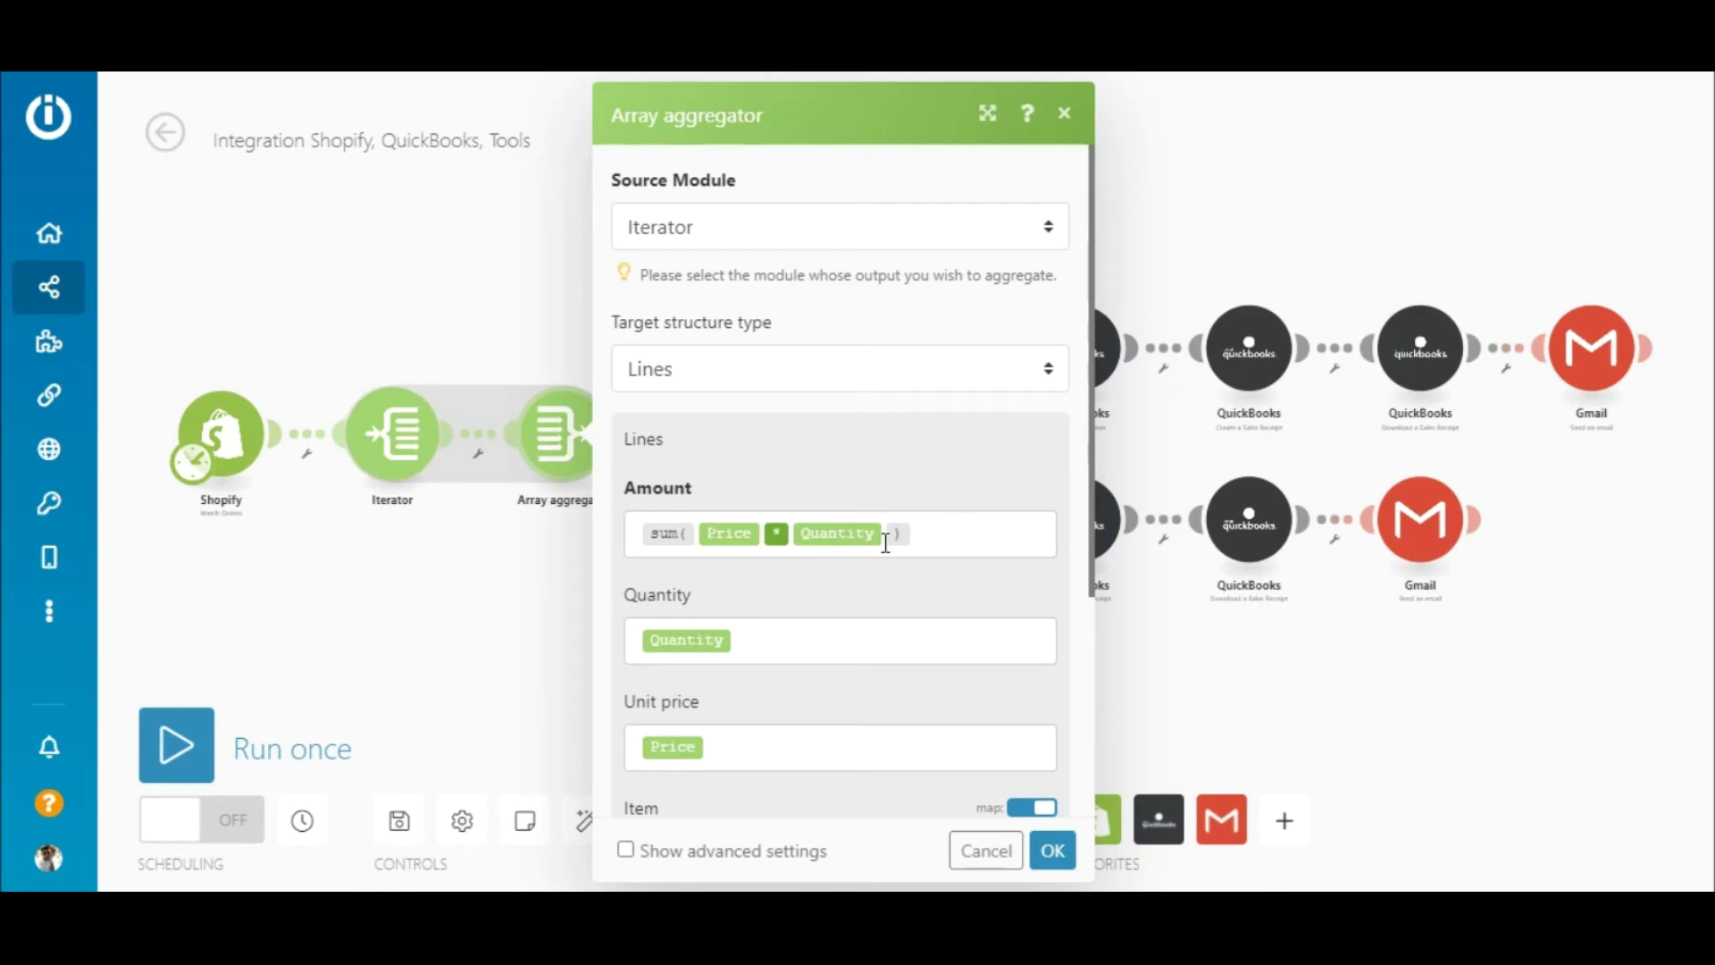
{"action": "left_click", "coordinate": [964, 534]}
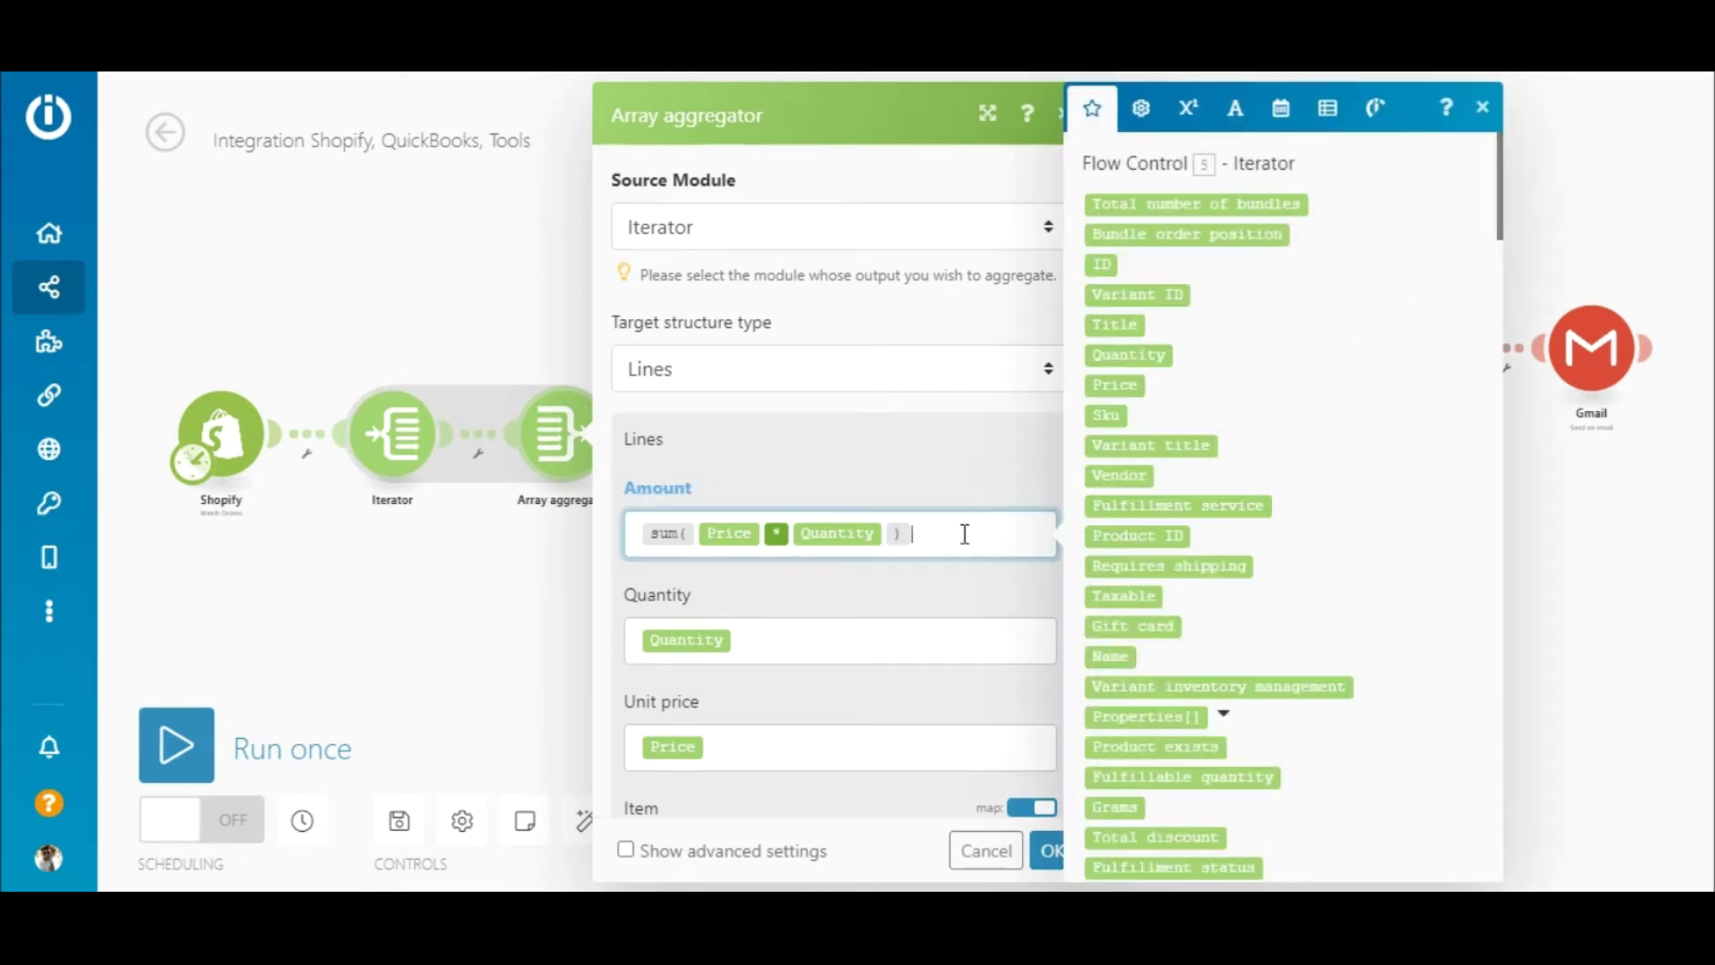
{"action": "left_click", "coordinate": [1188, 109]}
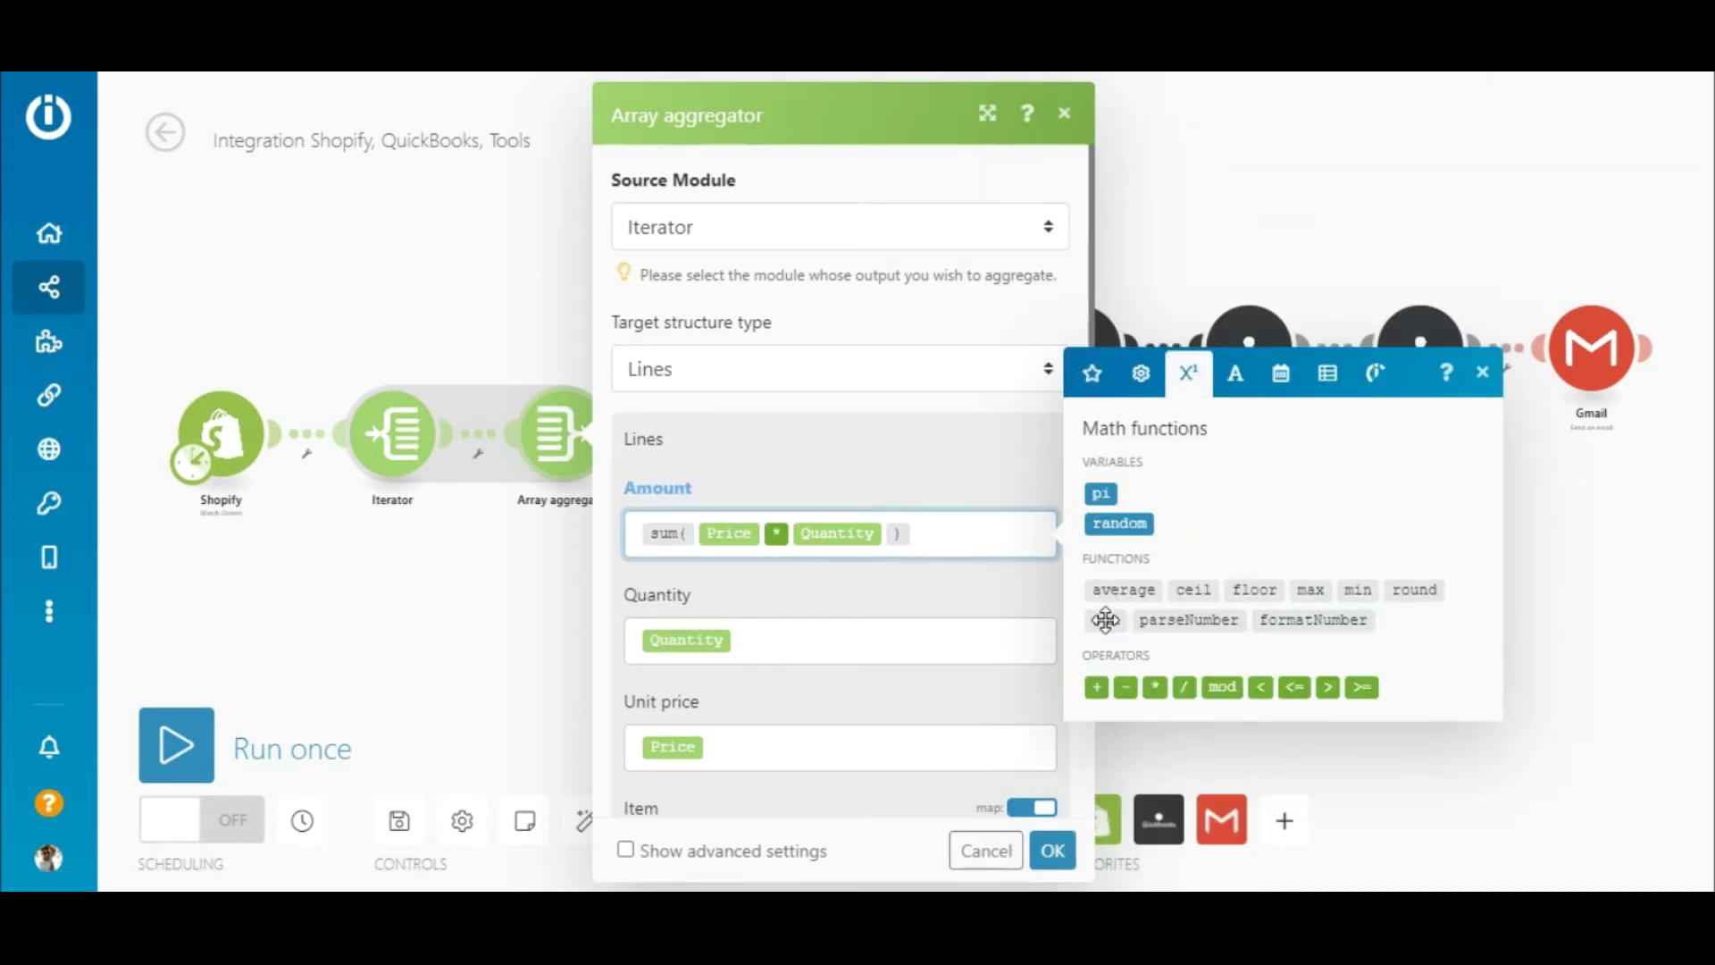
{"action": "mouse_move", "coordinate": [1106, 619]}
{"action": "left_click", "coordinate": [1091, 373]}
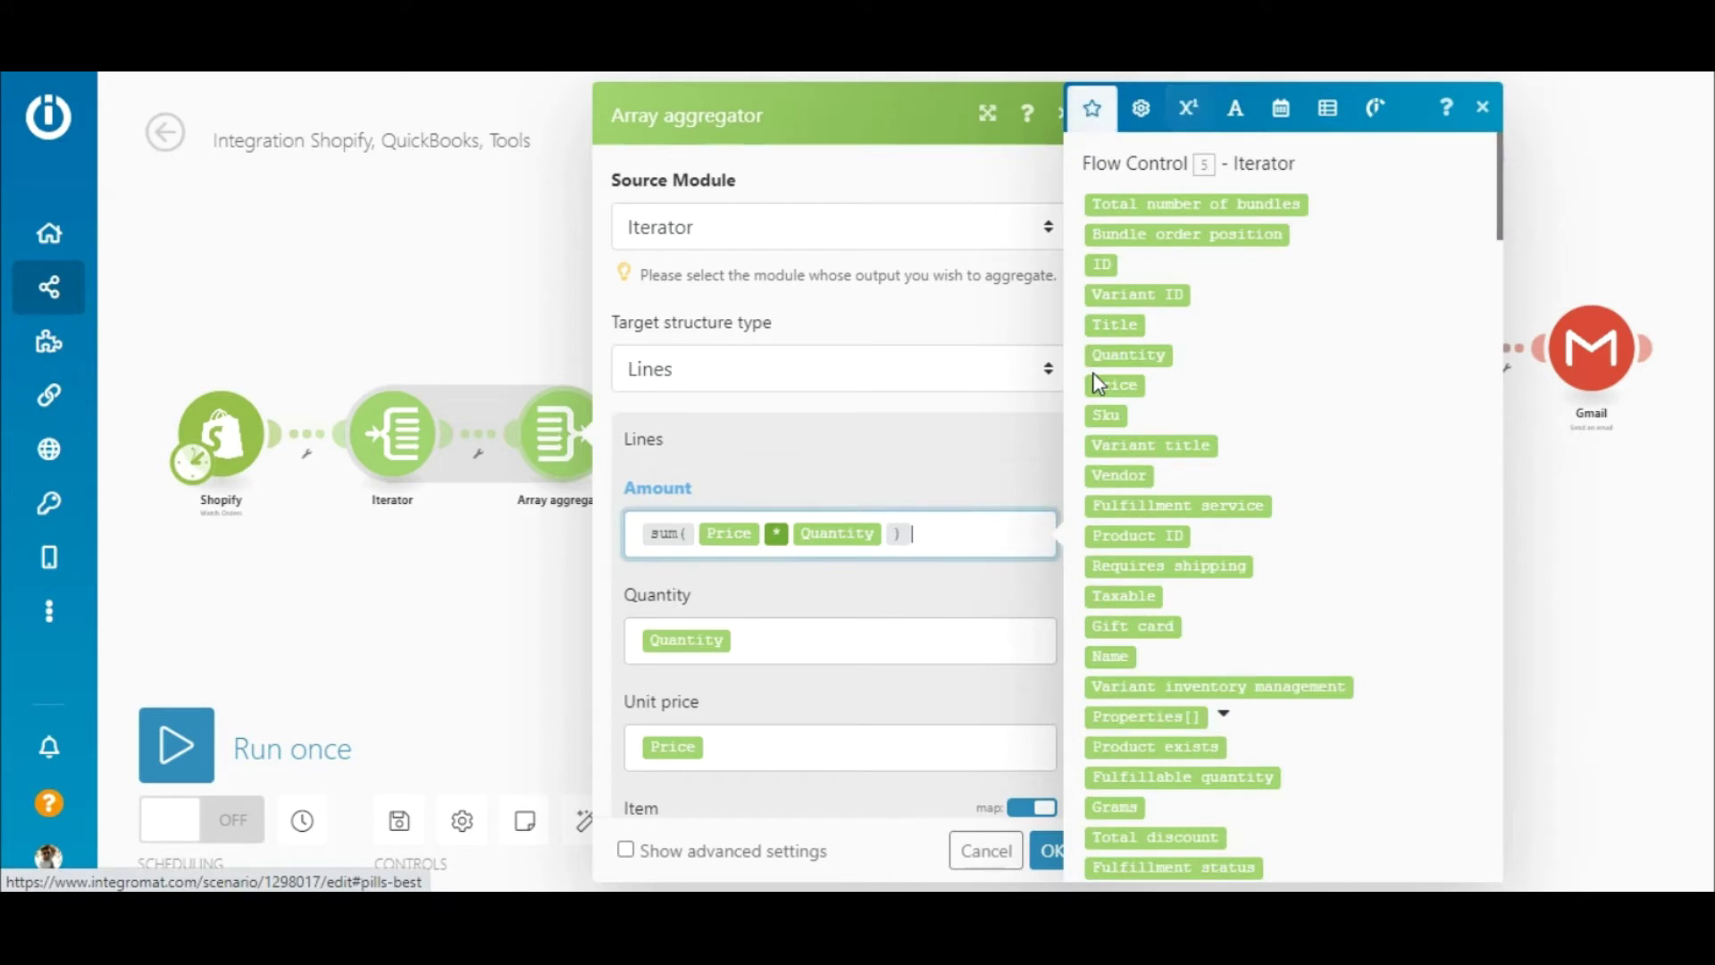
{"action": "mouse_move", "coordinate": [1112, 384]}
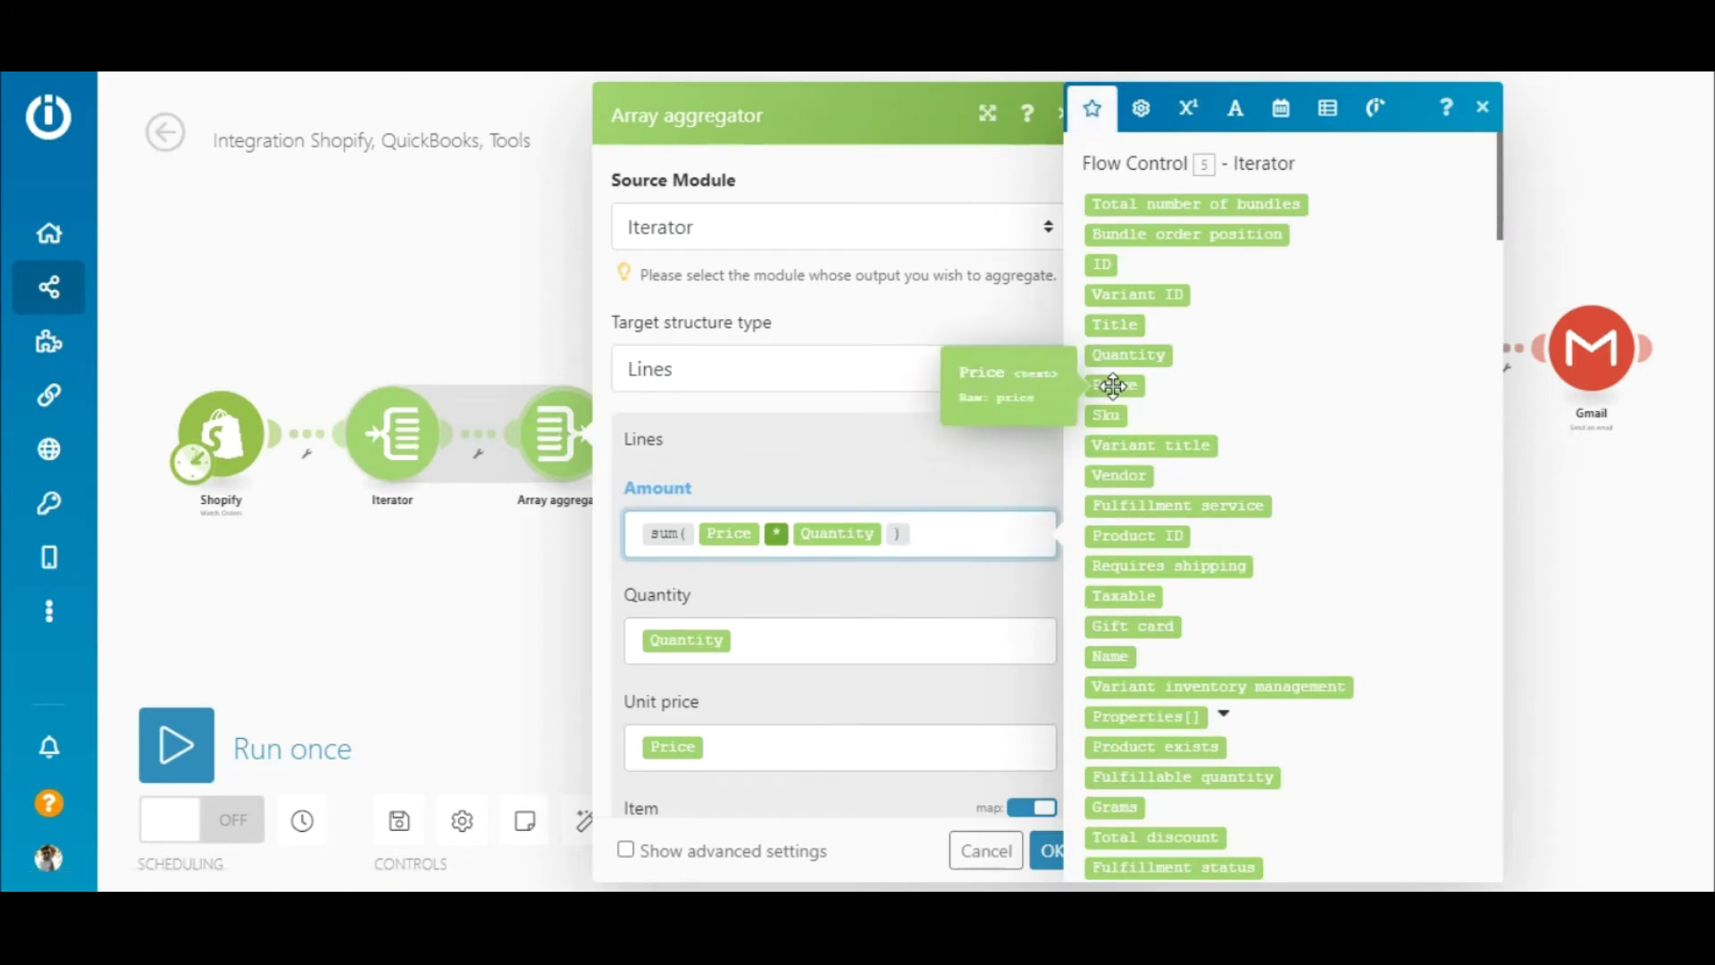
{"action": "left_click", "coordinate": [1188, 108]}
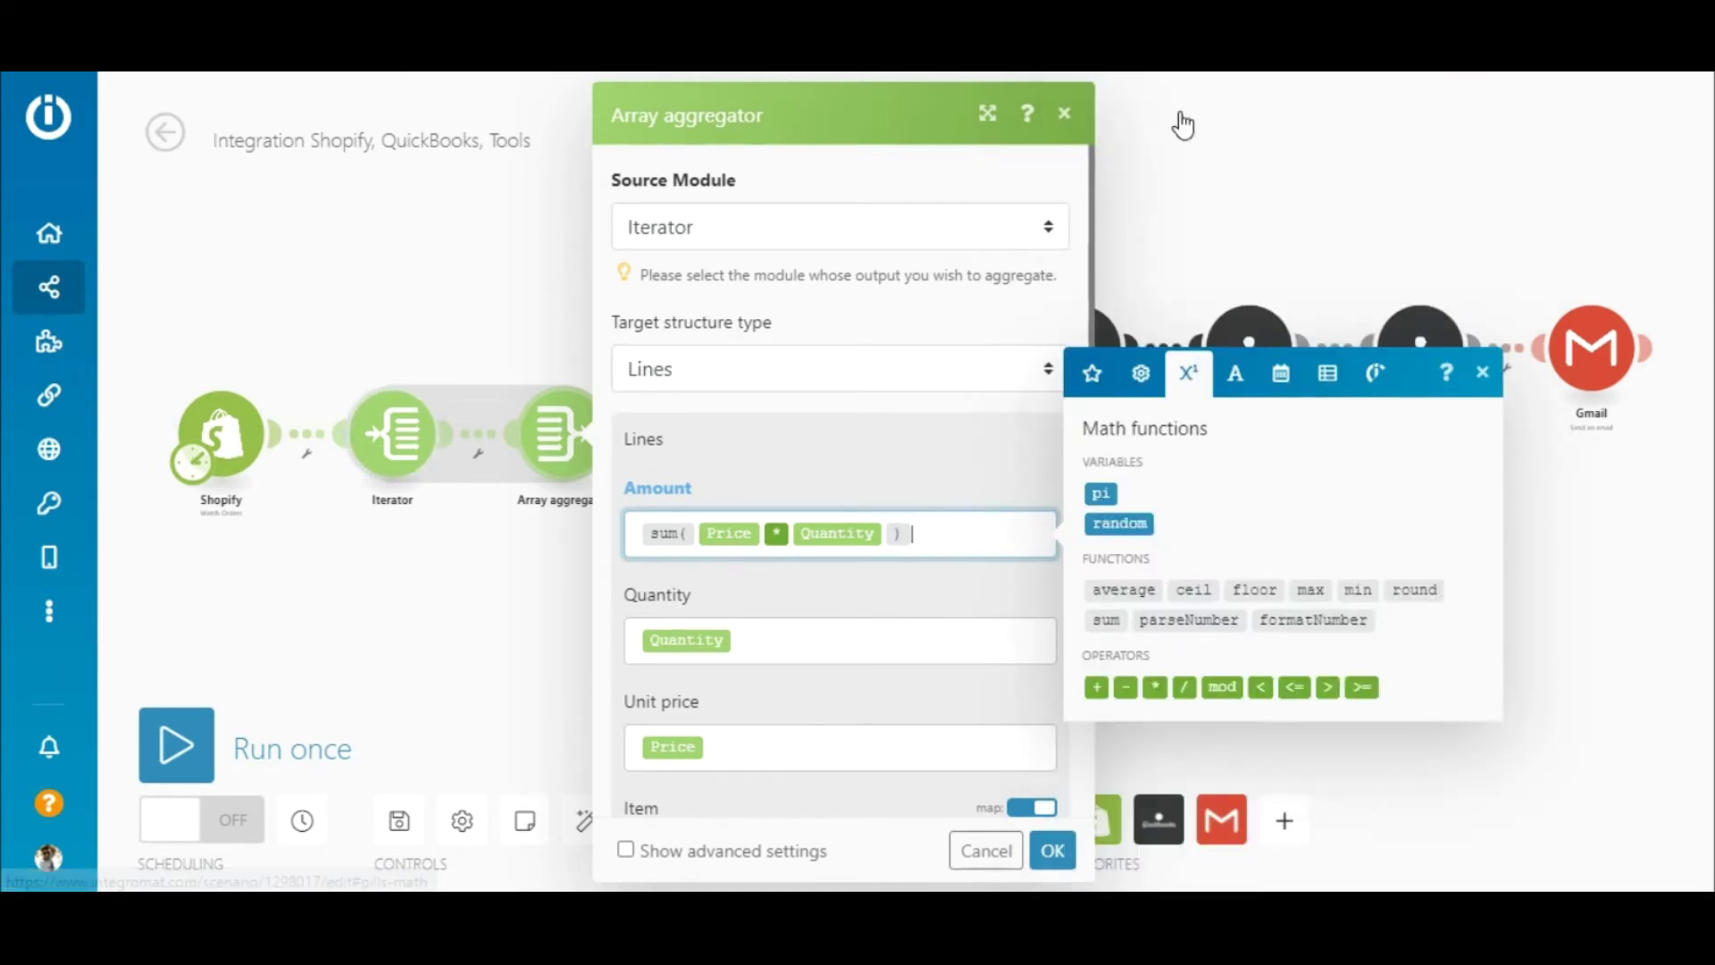
{"action": "left_click", "coordinate": [1092, 390]}
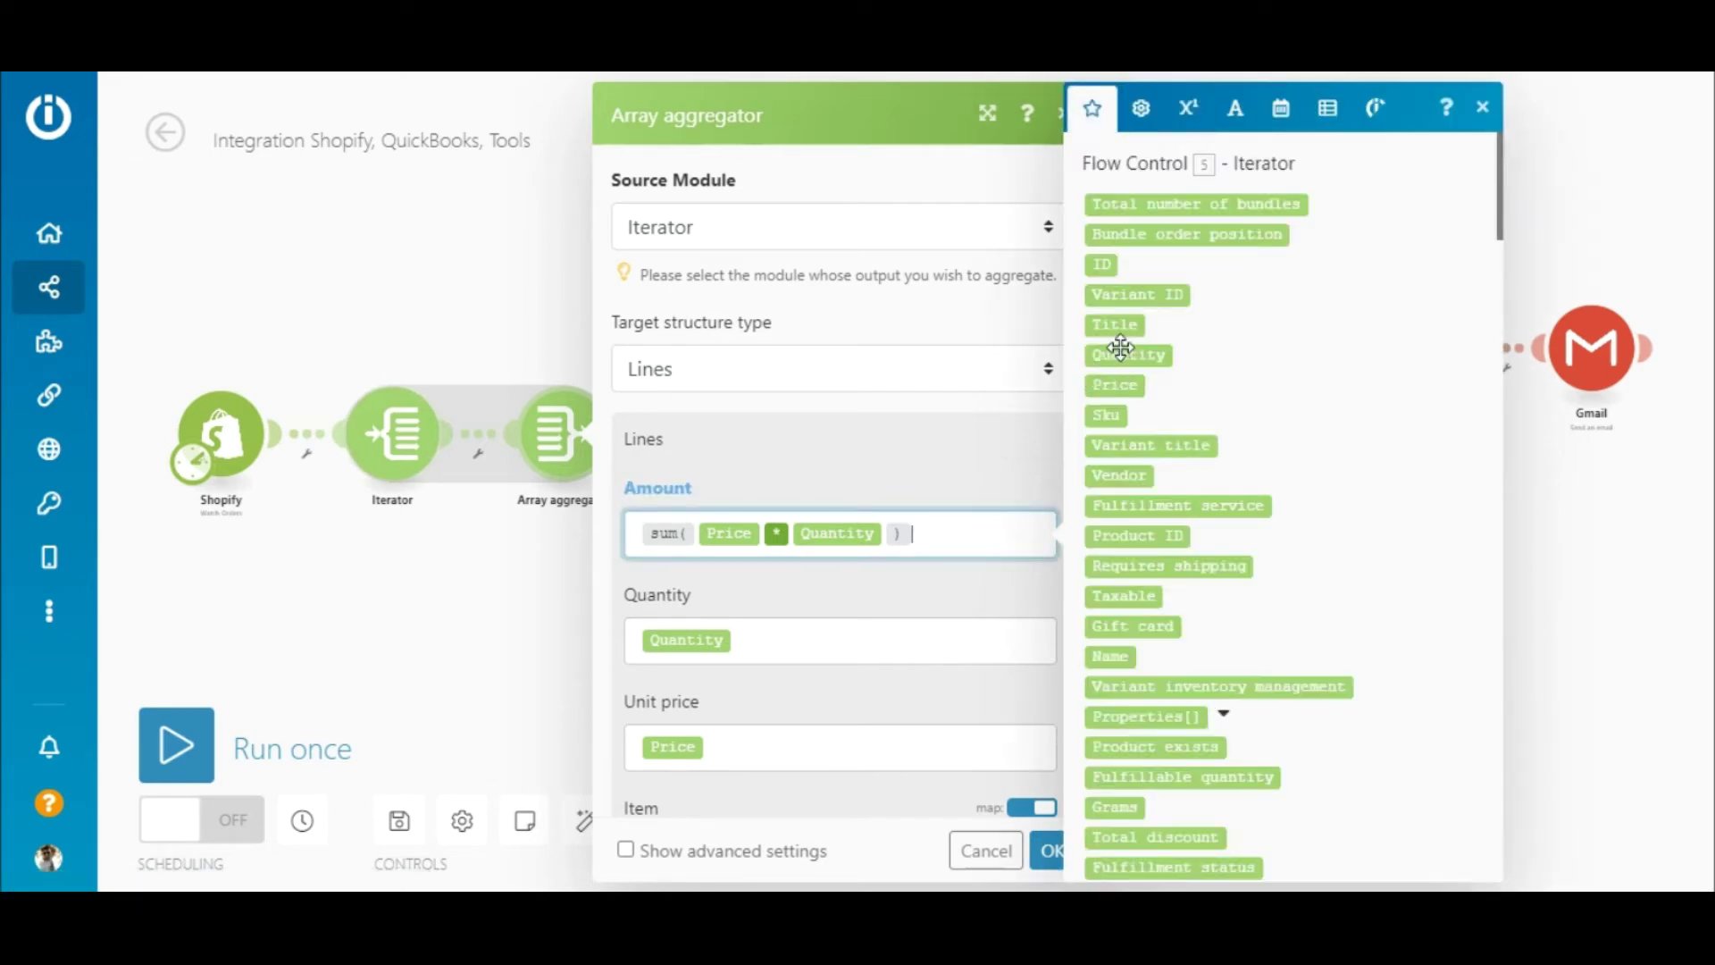
Map the Iterator's Quantity into the Quantity field and save the aggregator.
{"action": "left_click_drag", "start_coordinate": [1121, 357], "coordinate": [964, 655]}
{"action": "left_click", "coordinate": [965, 654]}
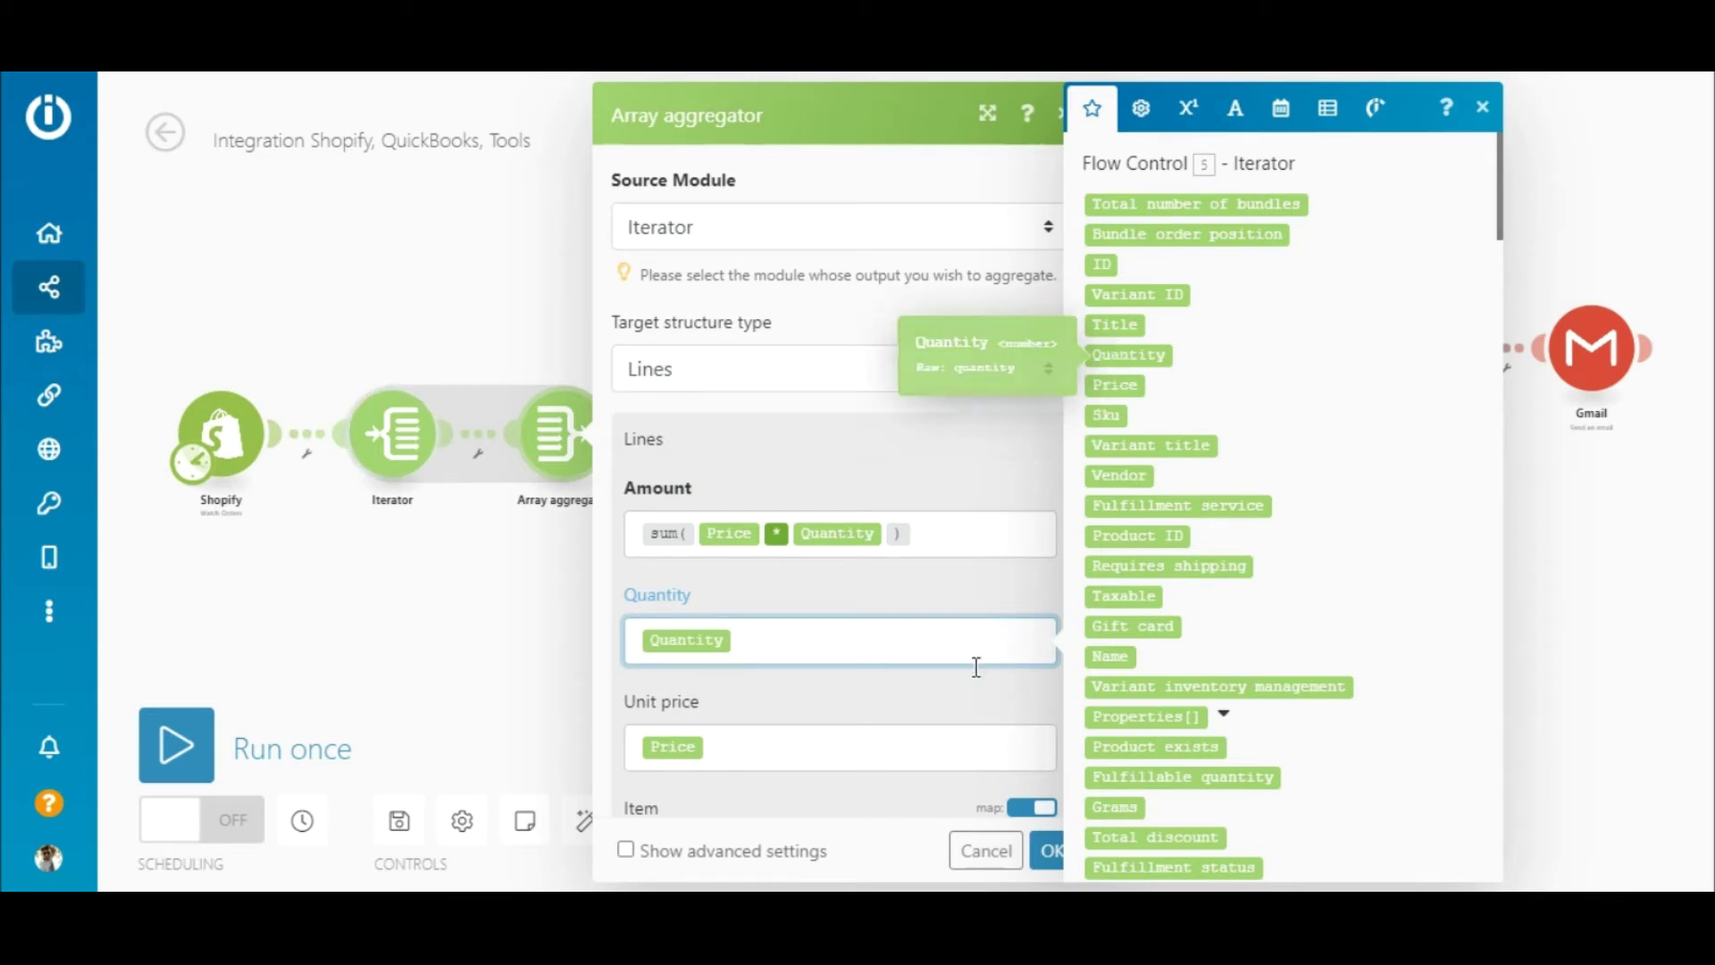
{"action": "left_click", "coordinate": [991, 715]}
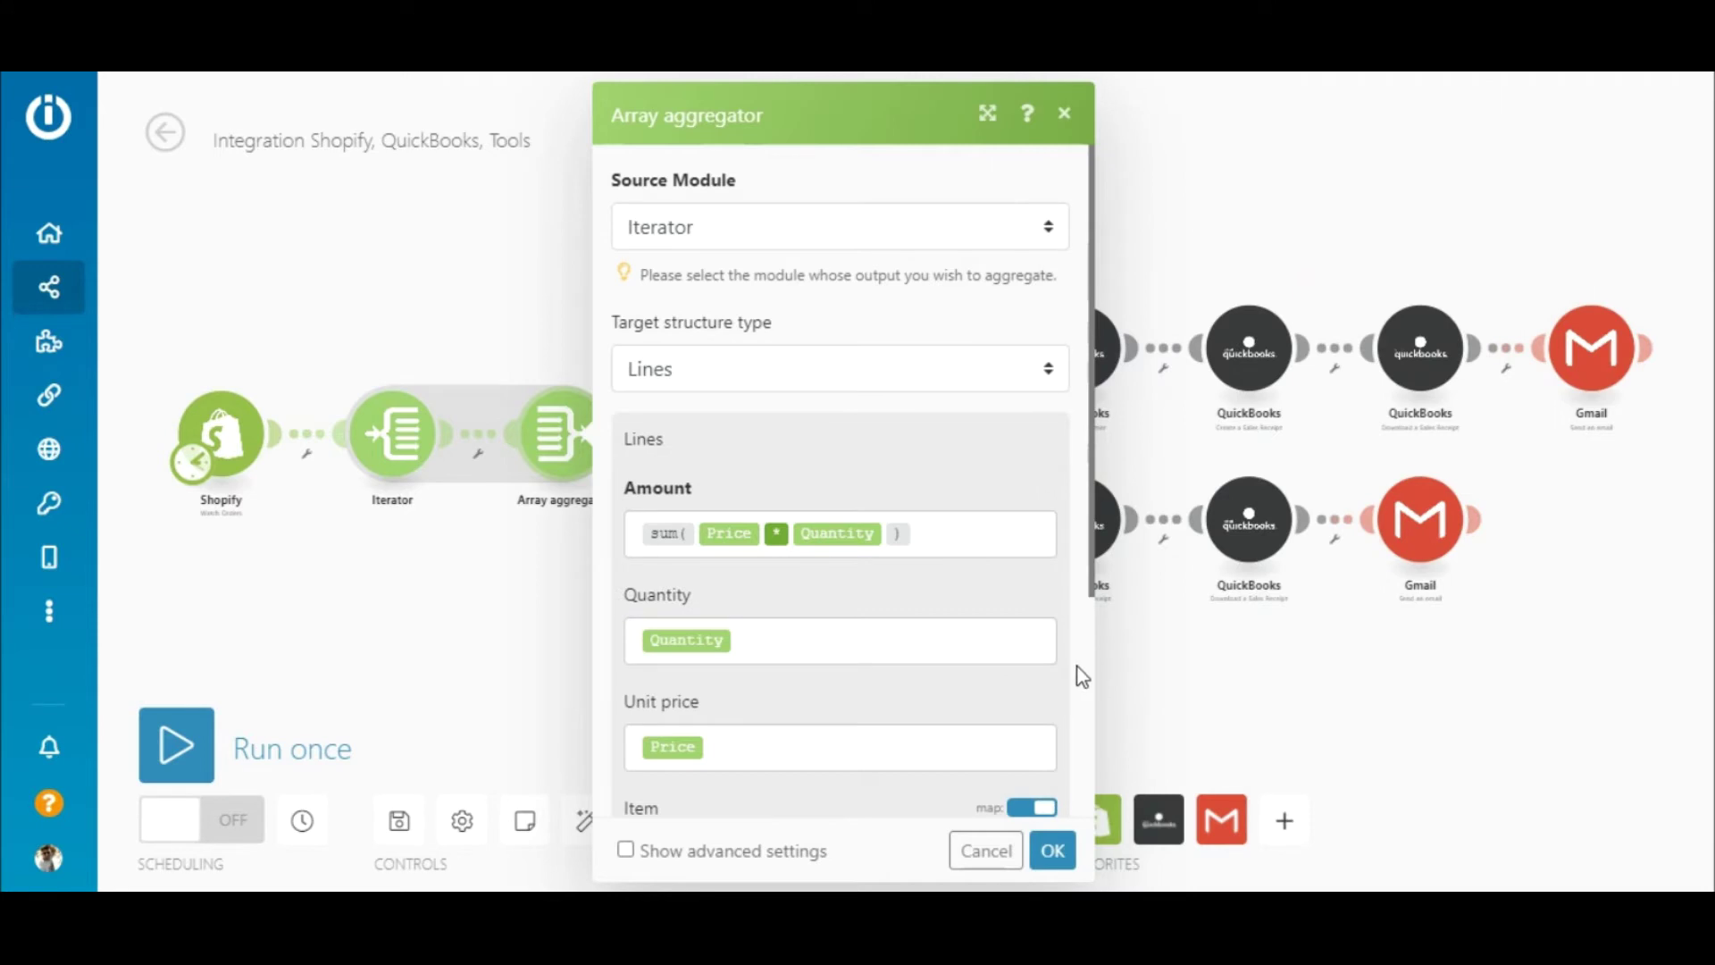
{"action": "scroll", "coordinate": [1091, 668], "scroll_direction": "down", "scroll_amount": 3}
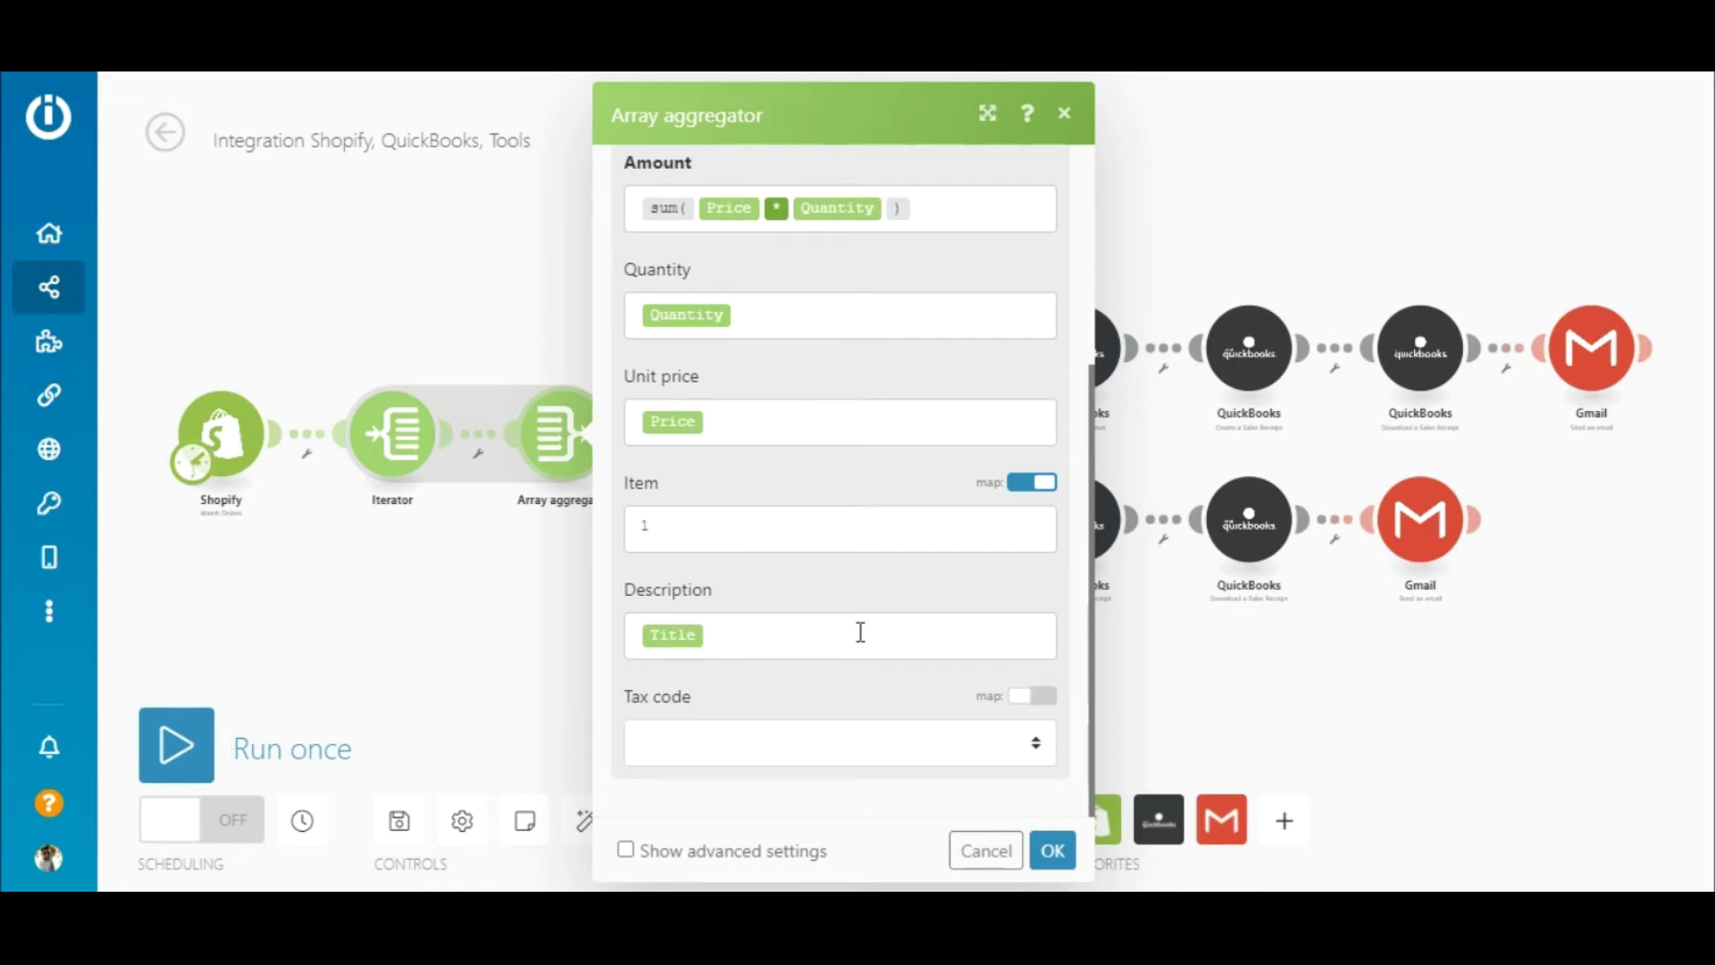
{"action": "left_click", "coordinate": [1051, 849]}
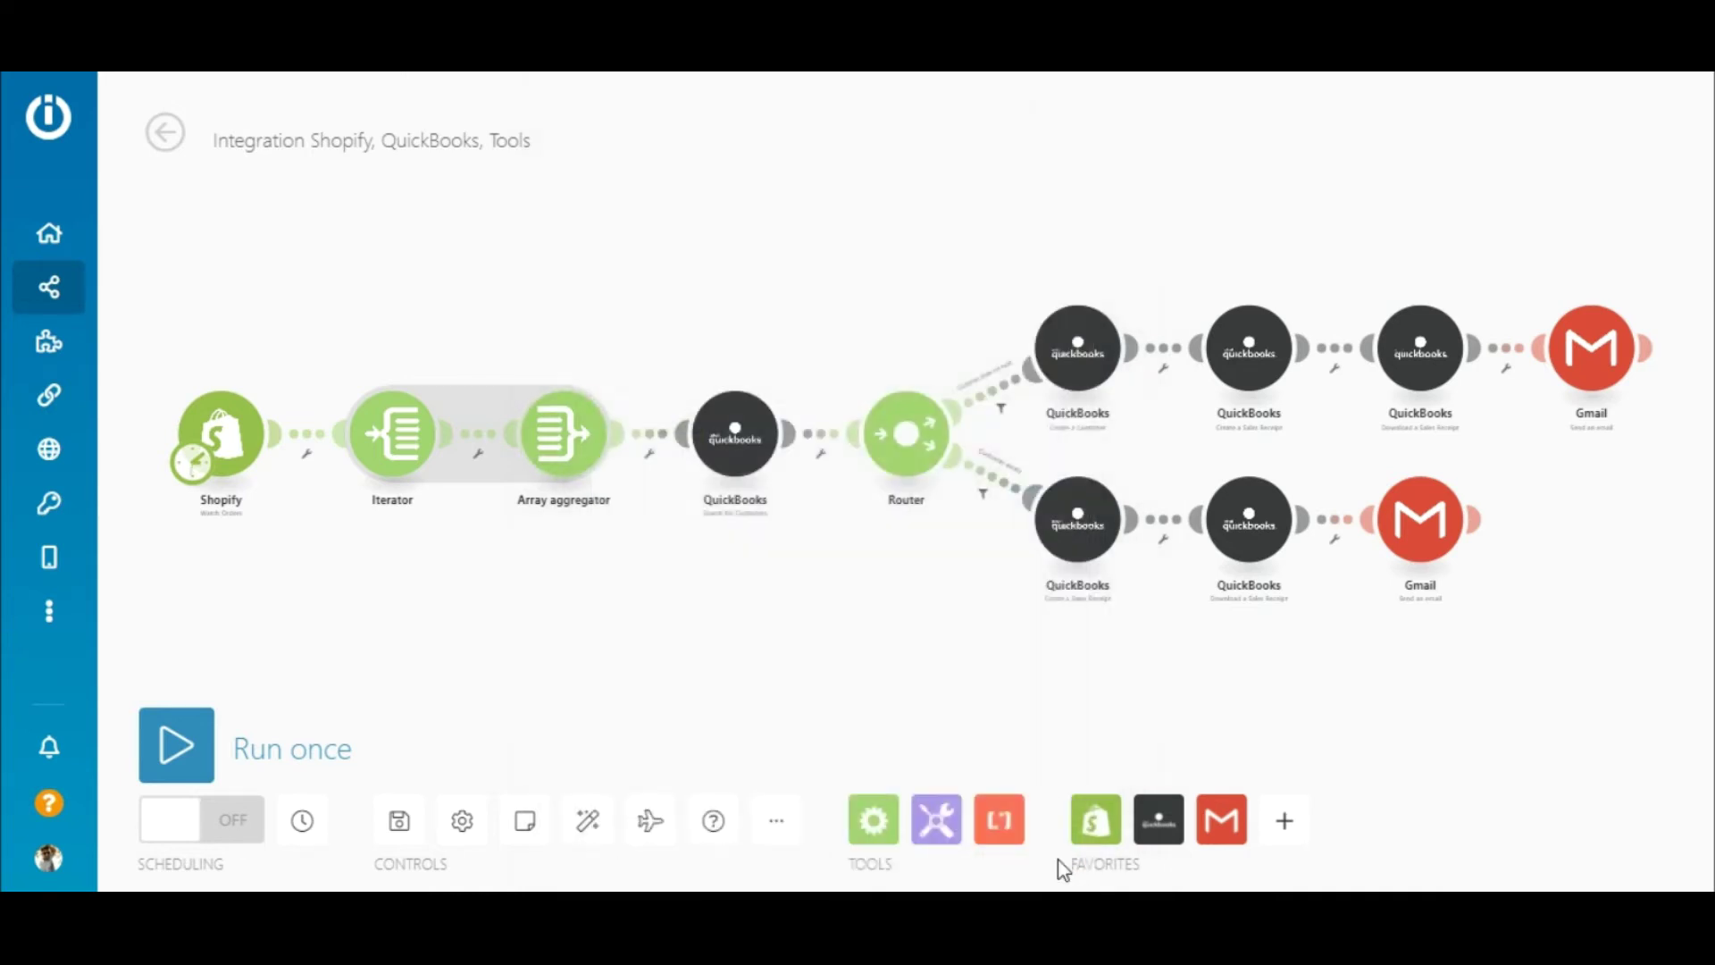
{"action": "left_click", "coordinate": [731, 454]}
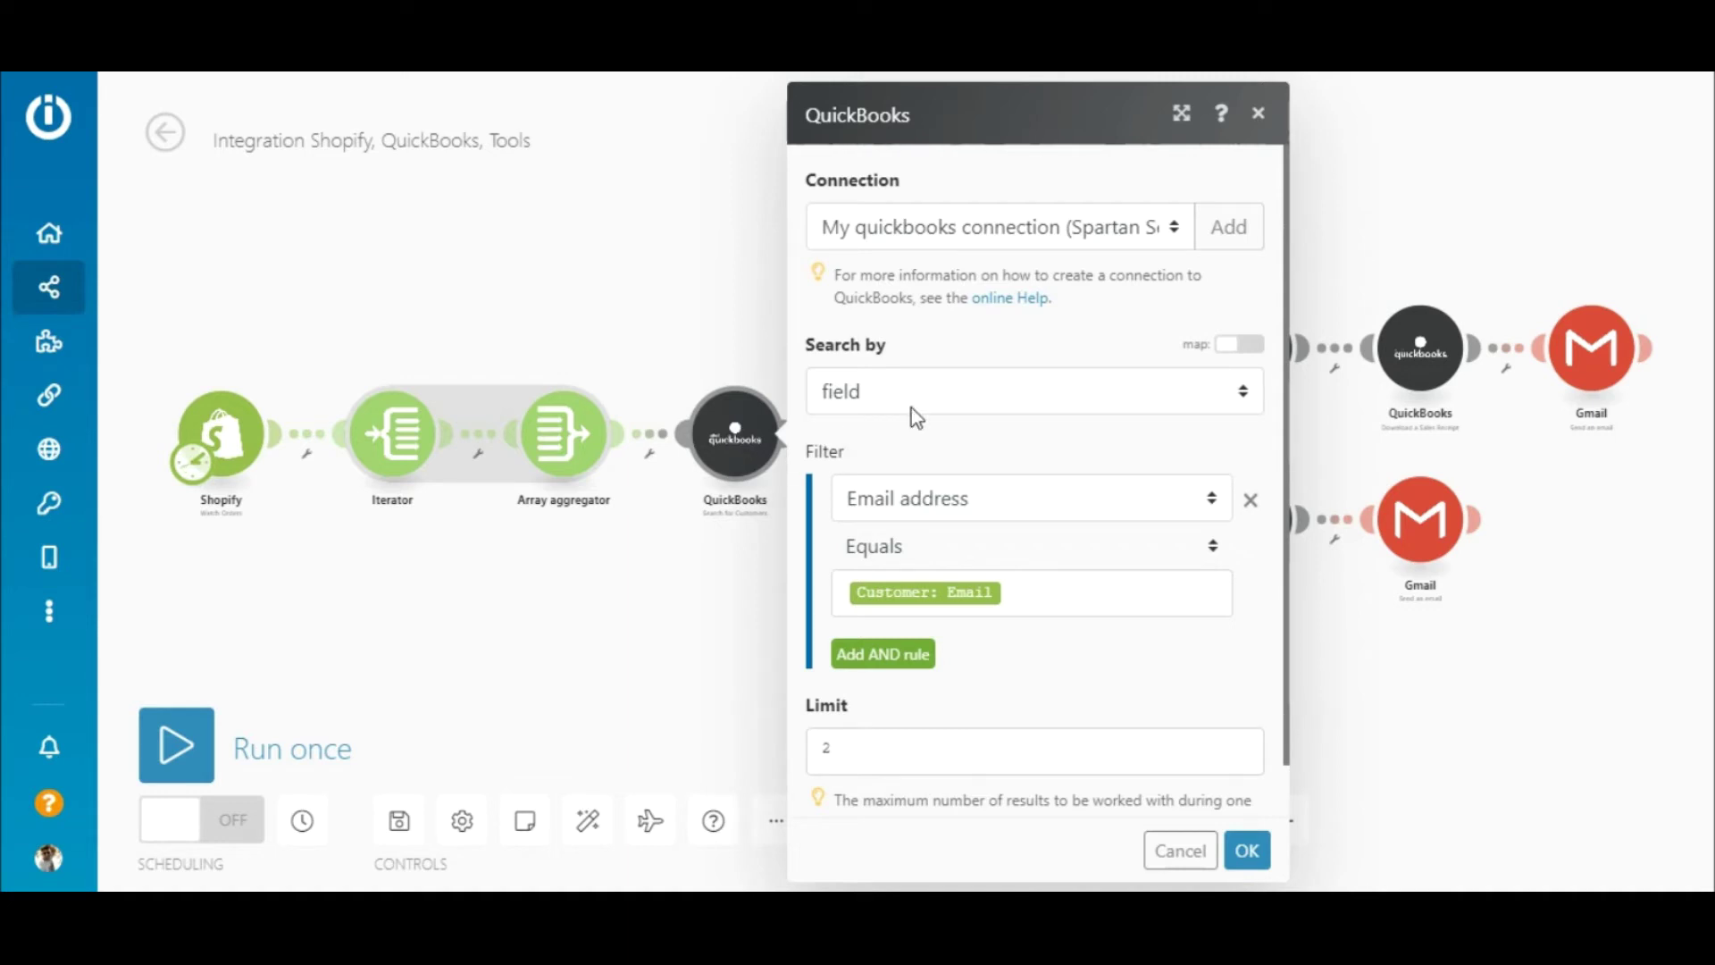
{"action": "left_click", "coordinate": [1218, 399]}
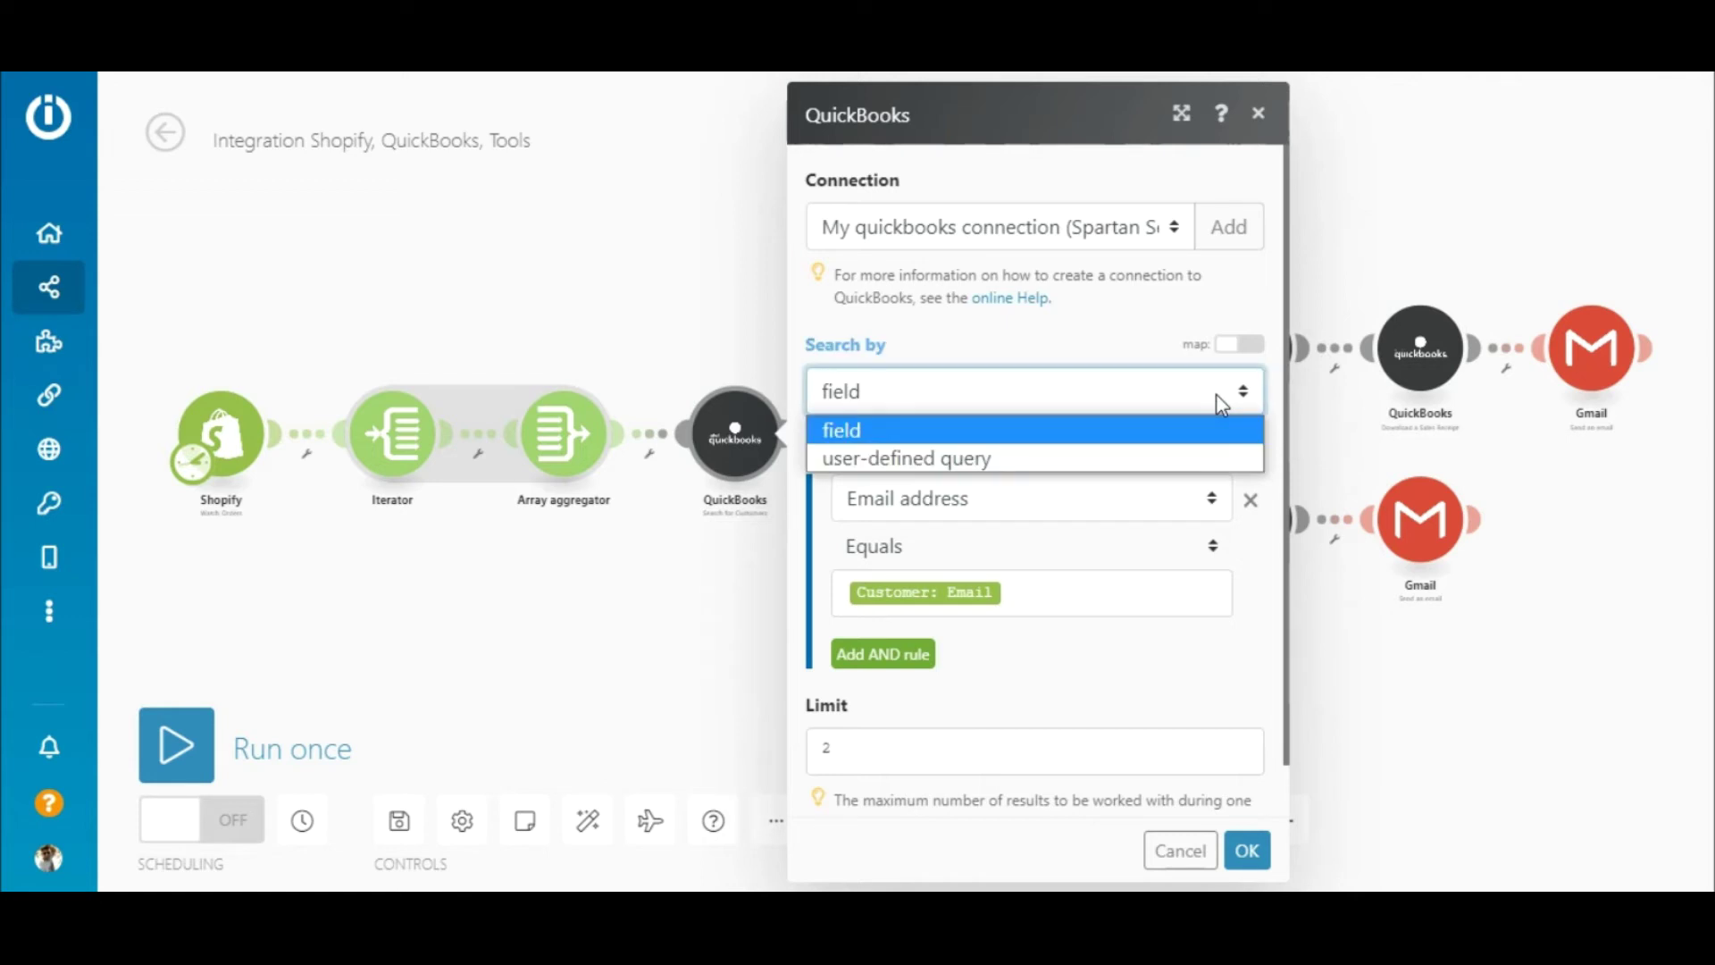
{"action": "left_click", "coordinate": [1221, 404]}
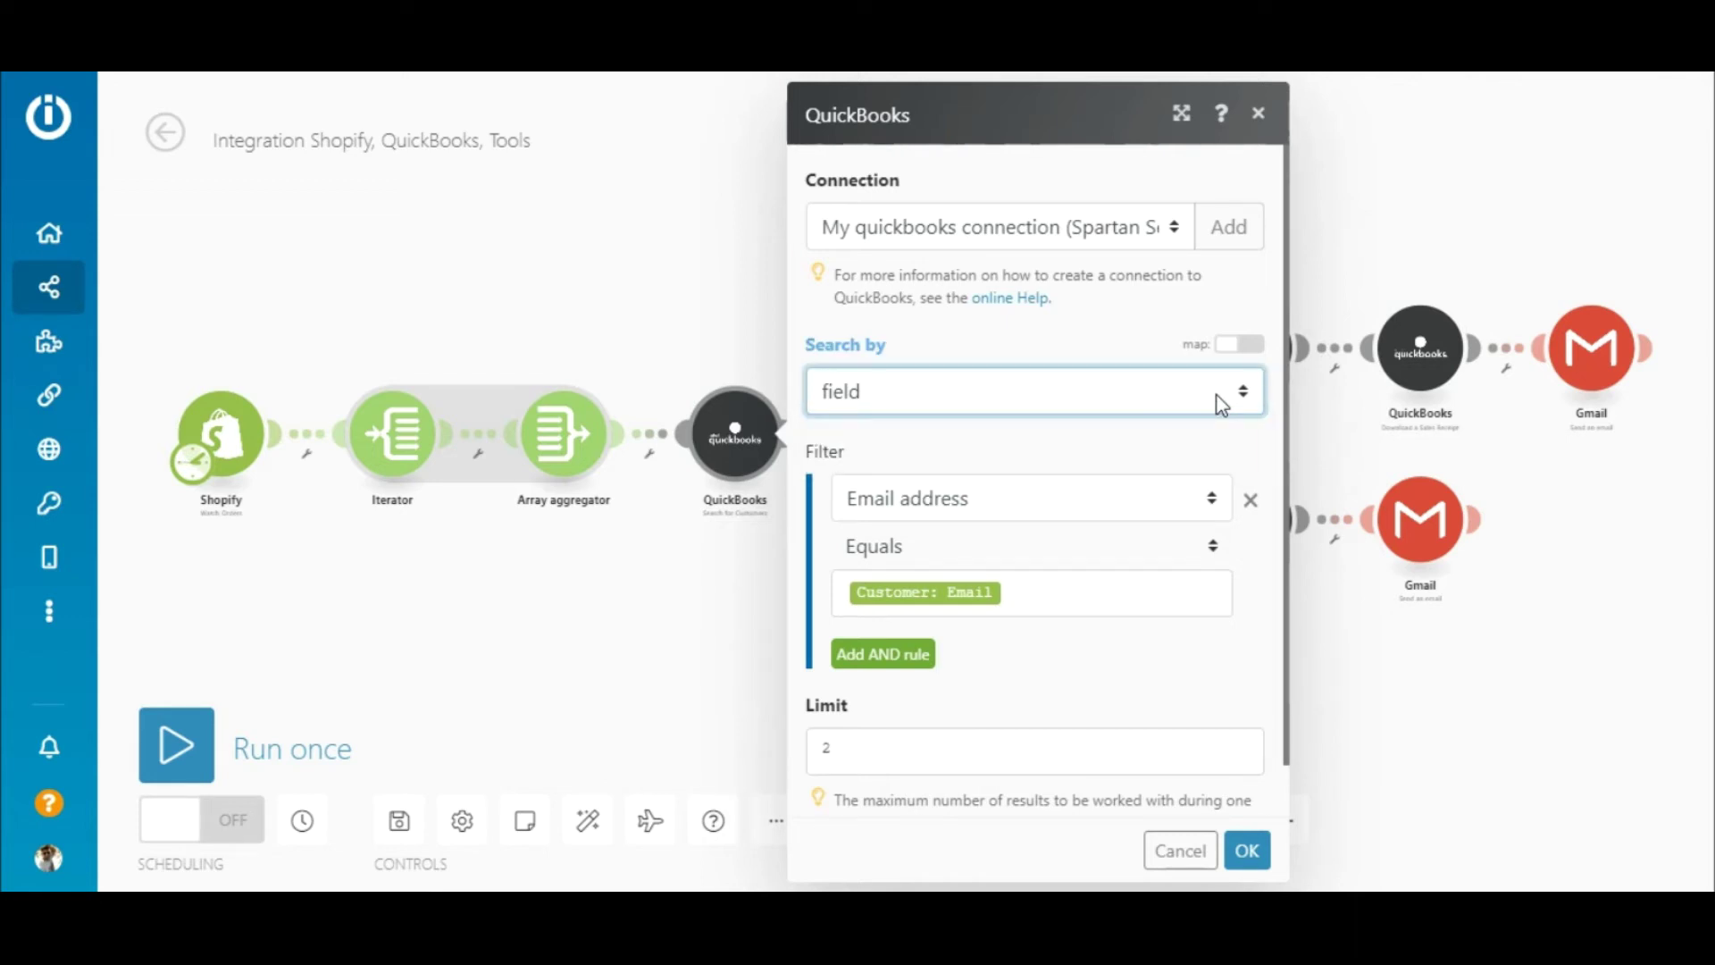
{"action": "left_click", "coordinate": [1216, 501]}
{"action": "left_click", "coordinate": [1216, 501]}
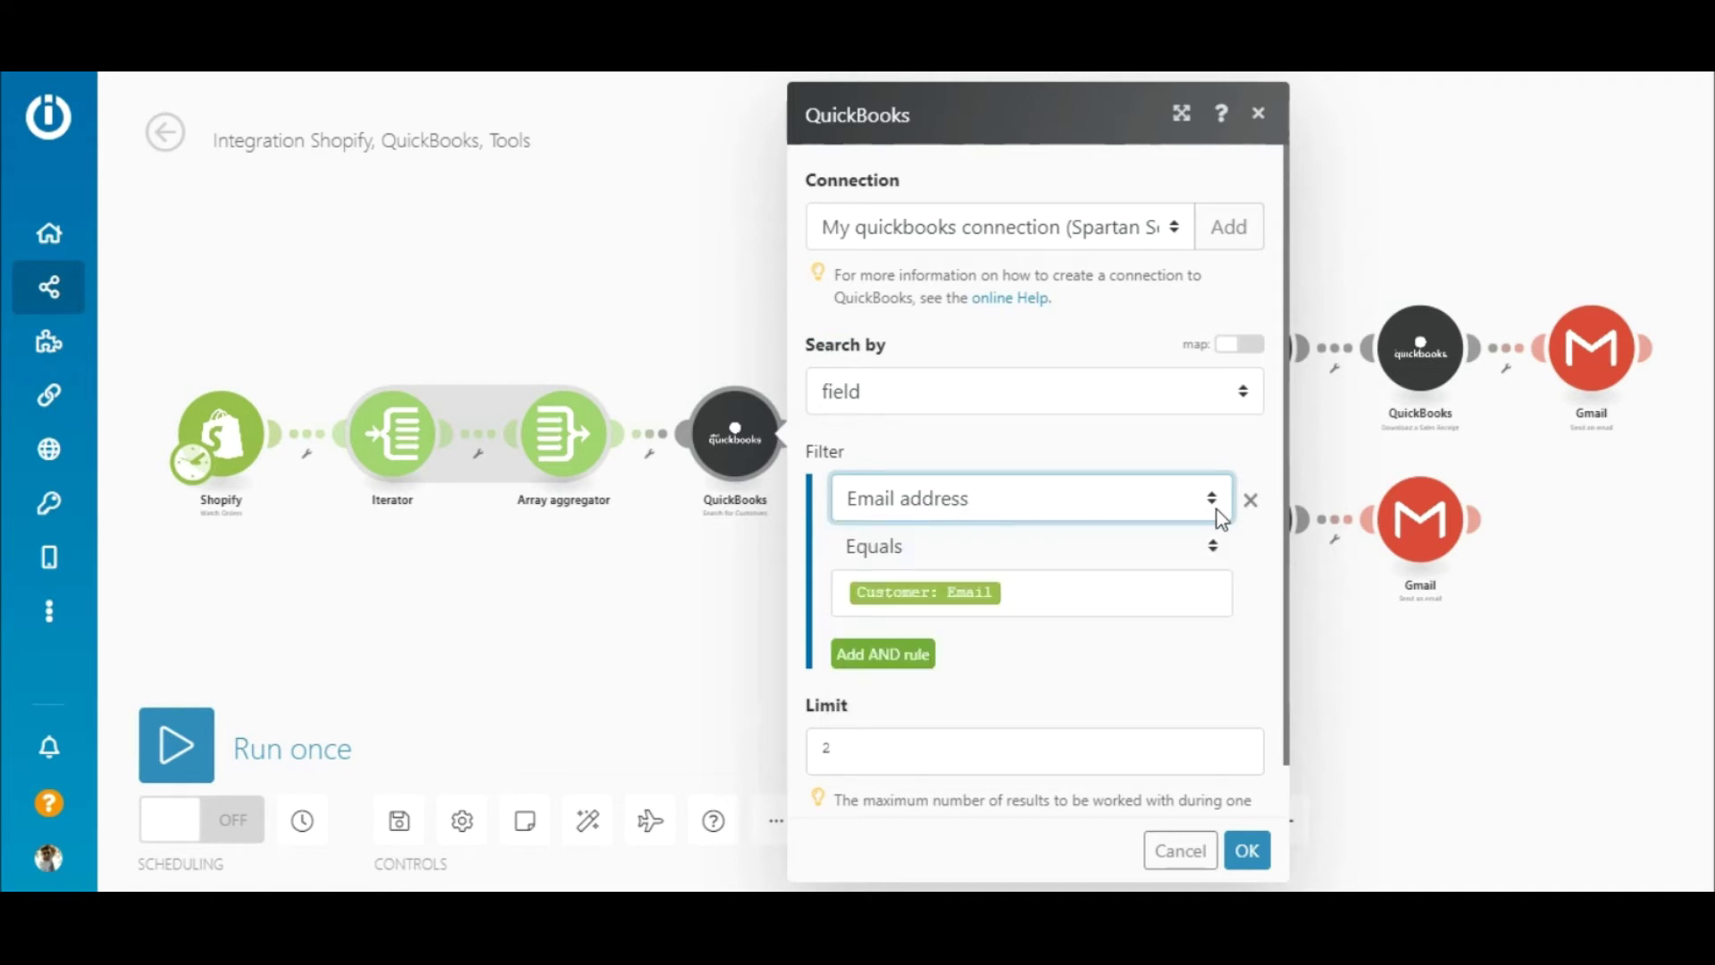
{"action": "left_click", "coordinate": [1216, 547]}
{"action": "left_click", "coordinate": [1217, 548]}
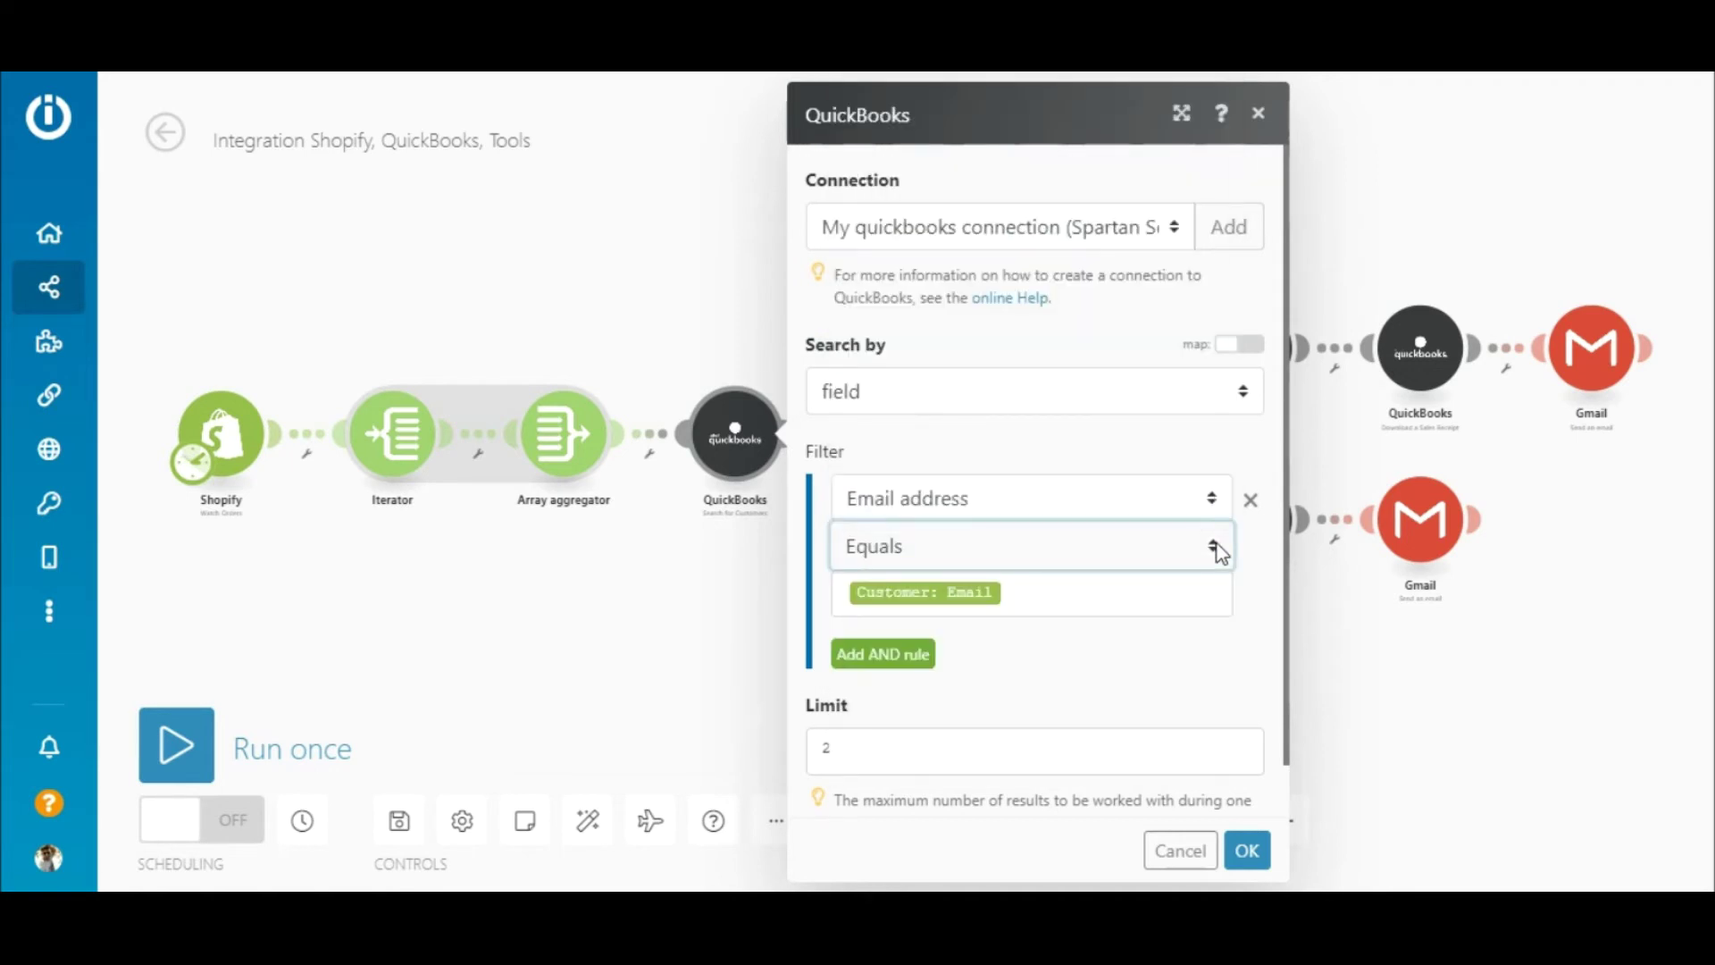
{"action": "left_click", "coordinate": [1211, 590]}
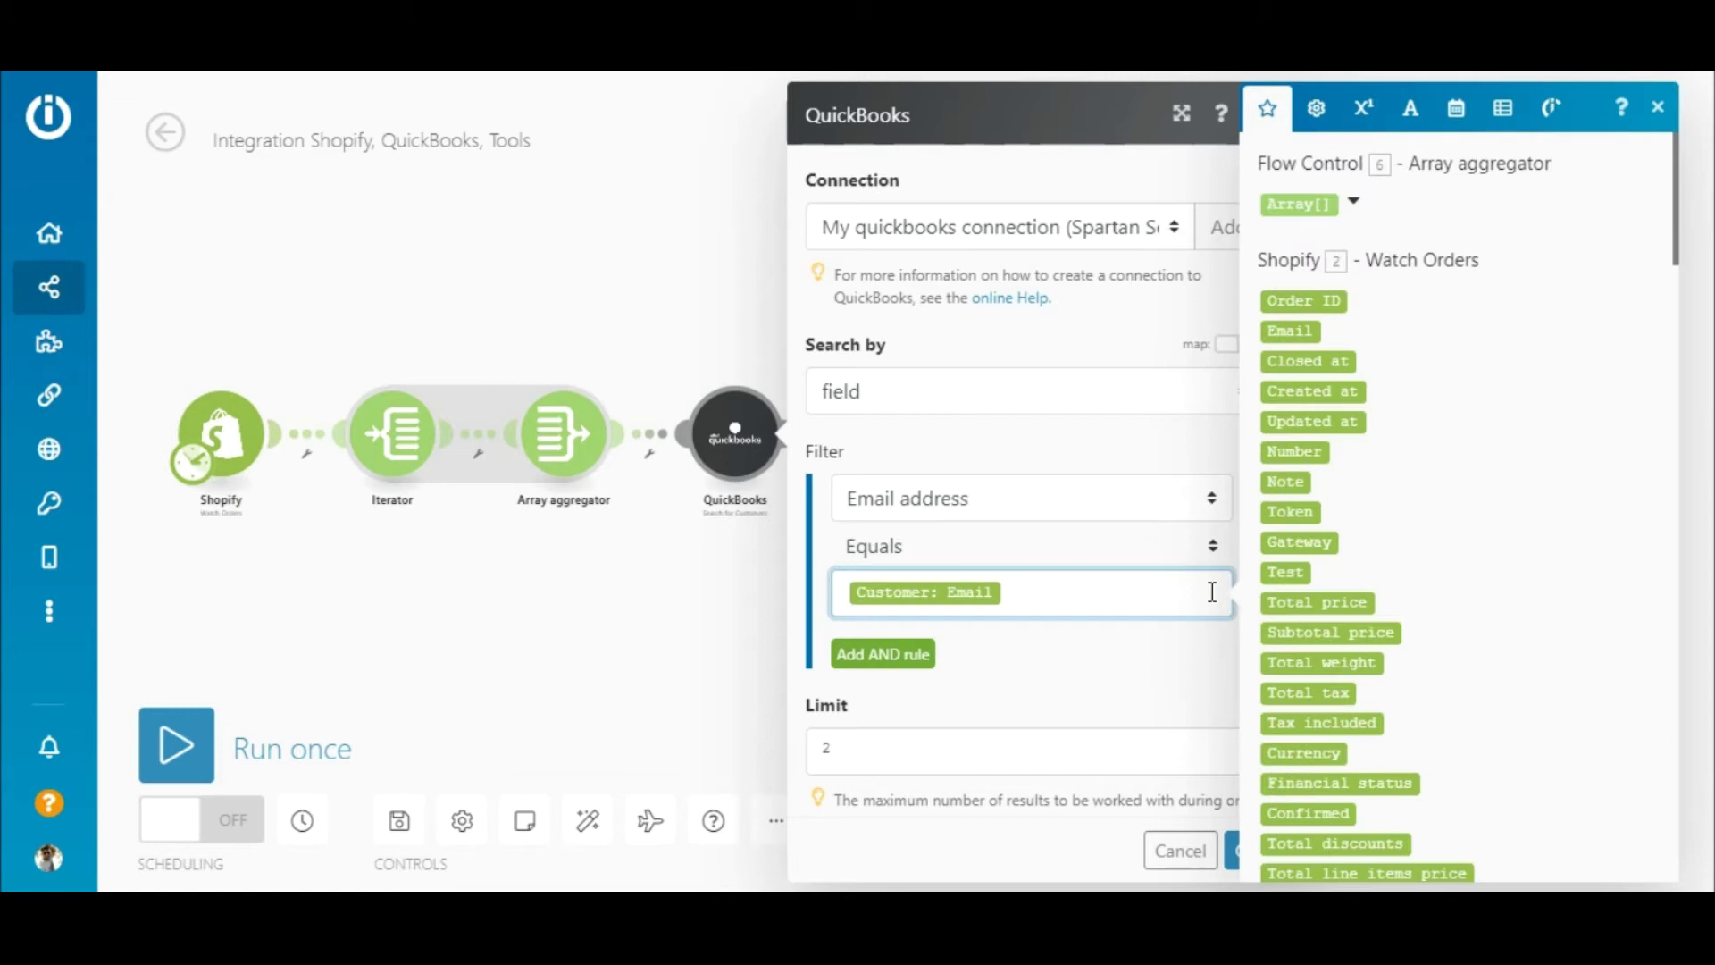
{"action": "left_click_drag", "start_coordinate": [1679, 206], "coordinate": [1675, 606]}
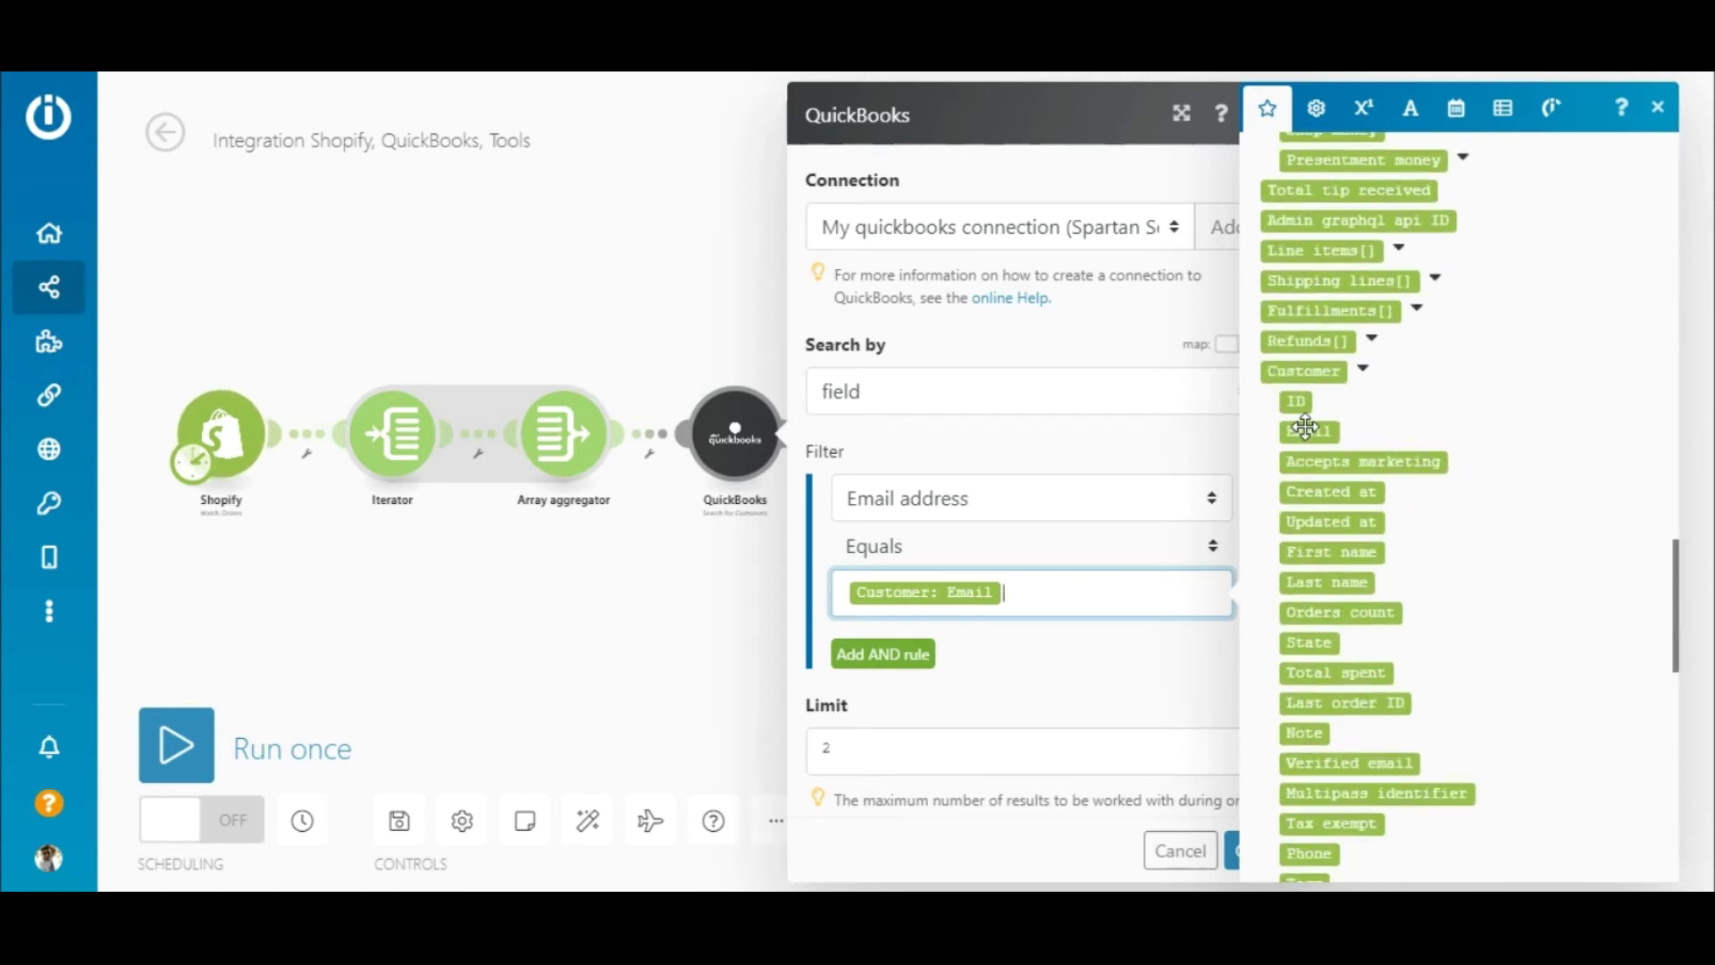
{"action": "left_click", "coordinate": [1233, 849]}
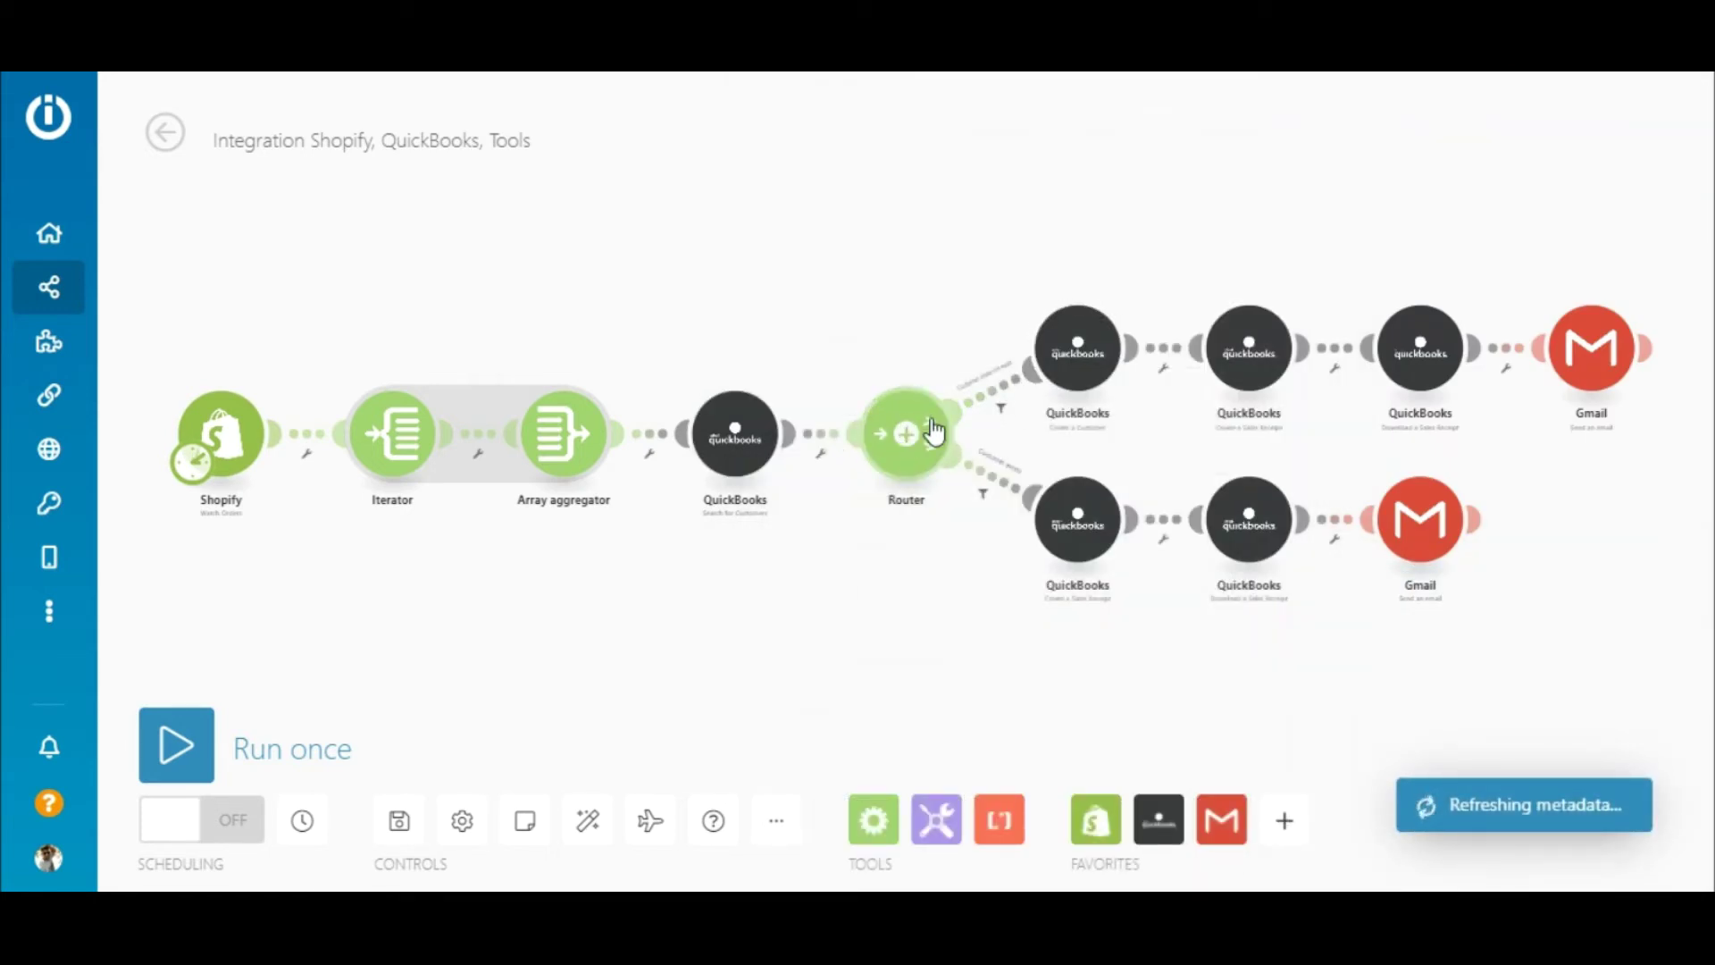
Confirm the upper route filter is Customer ID Does not exist, then open its first QuickBooks module.
{"action": "left_click", "coordinate": [999, 398]}
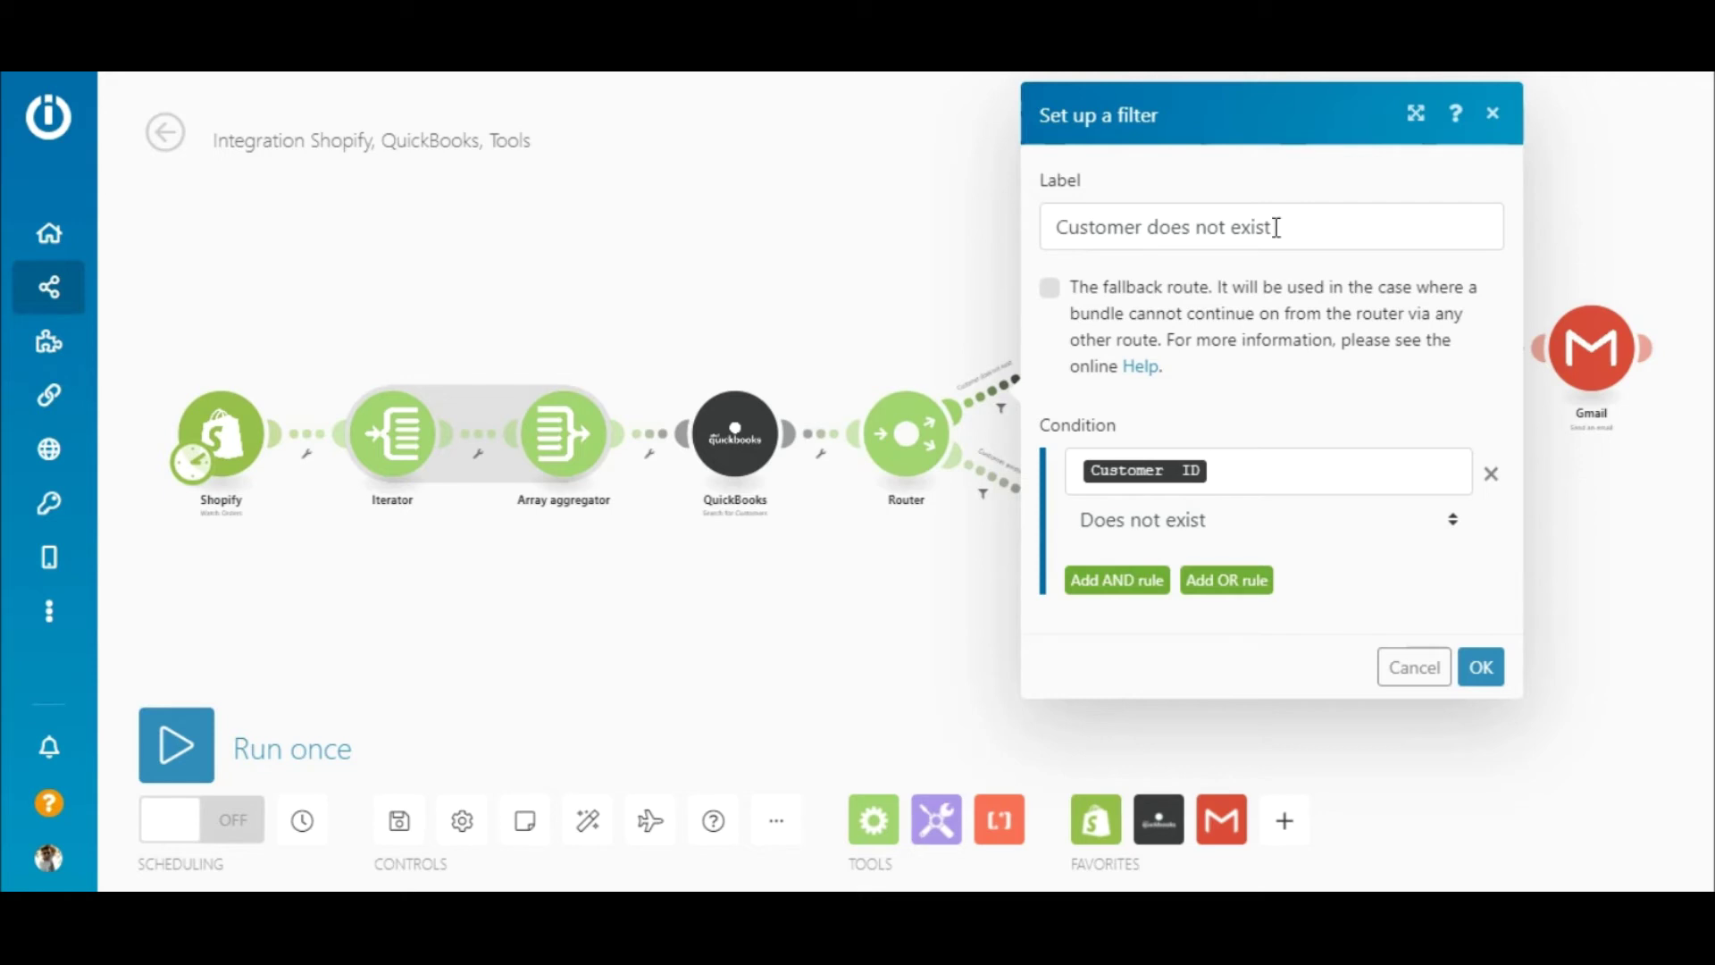
{"action": "left_click", "coordinate": [1342, 474]}
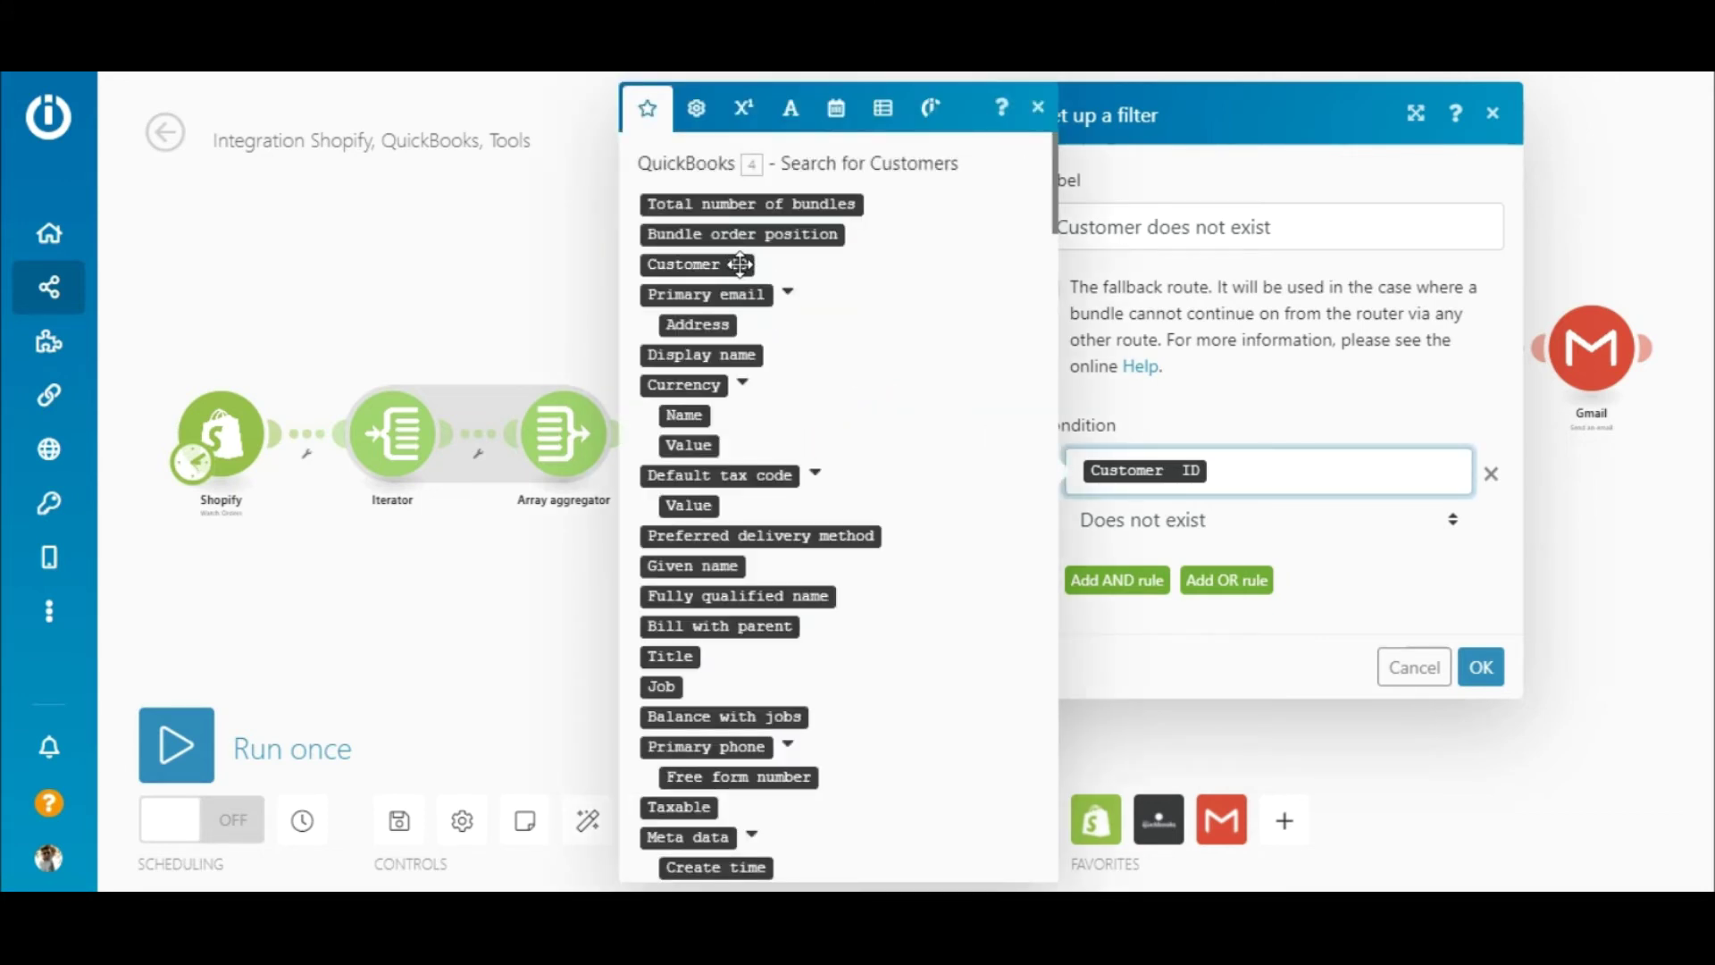
{"action": "left_click", "coordinate": [1446, 523]}
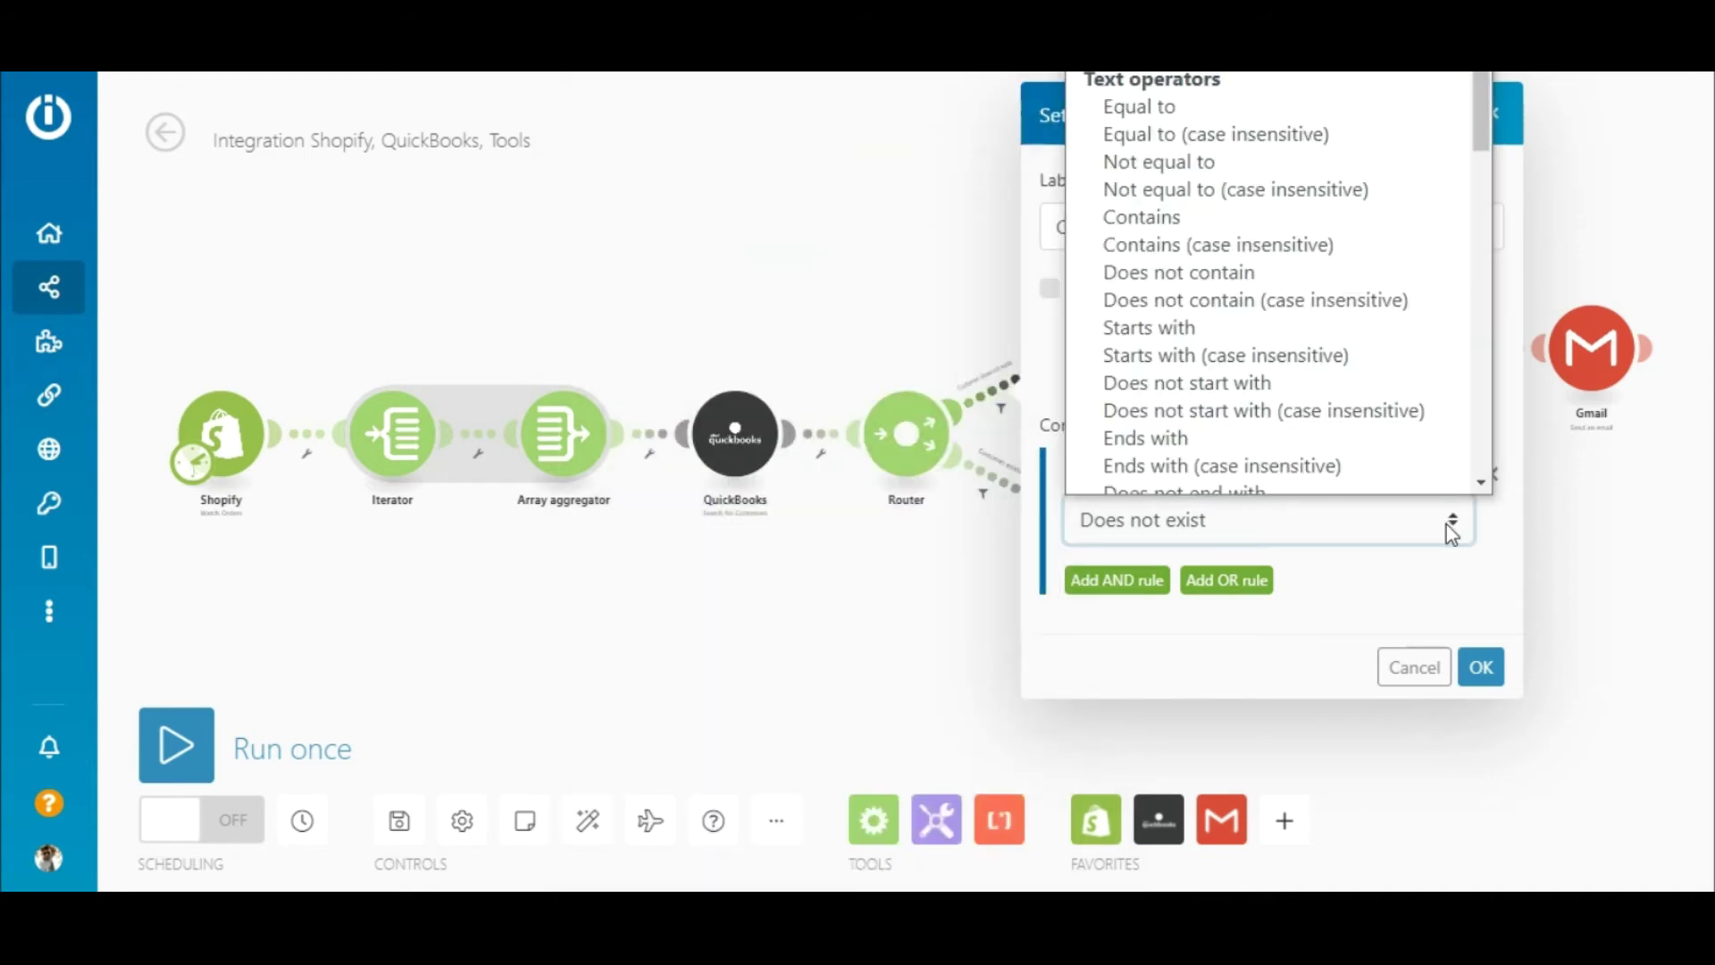
{"action": "left_click", "coordinate": [1445, 525]}
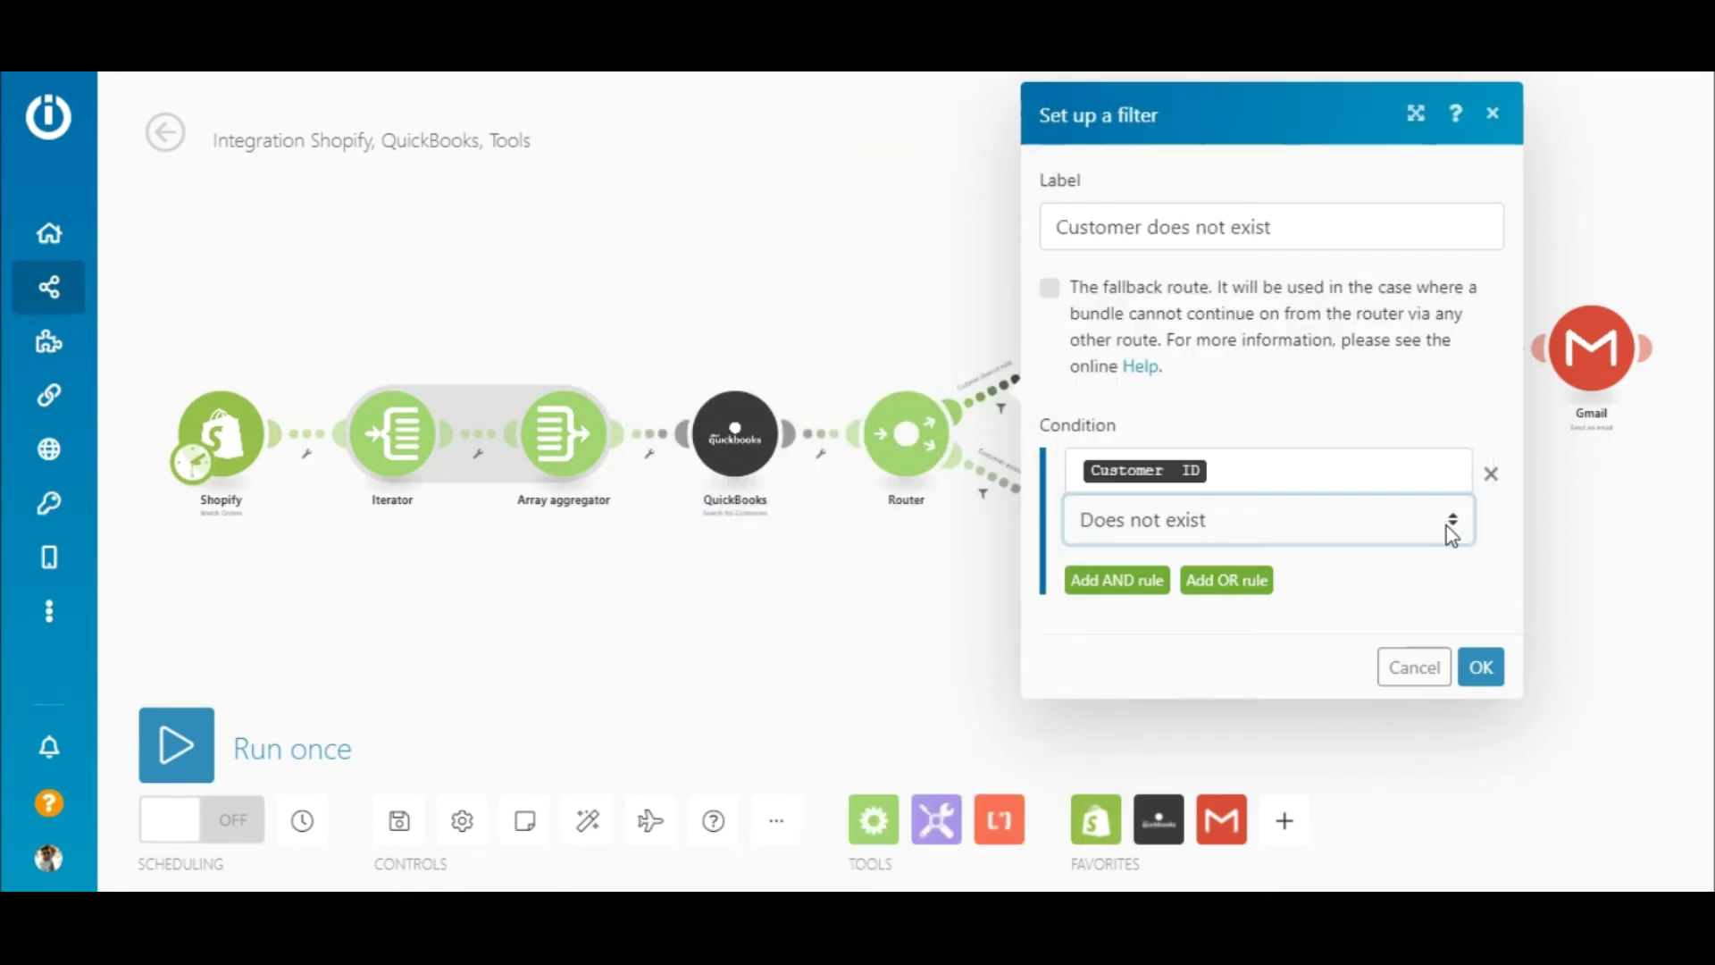
{"action": "left_click", "coordinate": [1480, 666]}
{"action": "left_click", "coordinate": [1081, 356]}
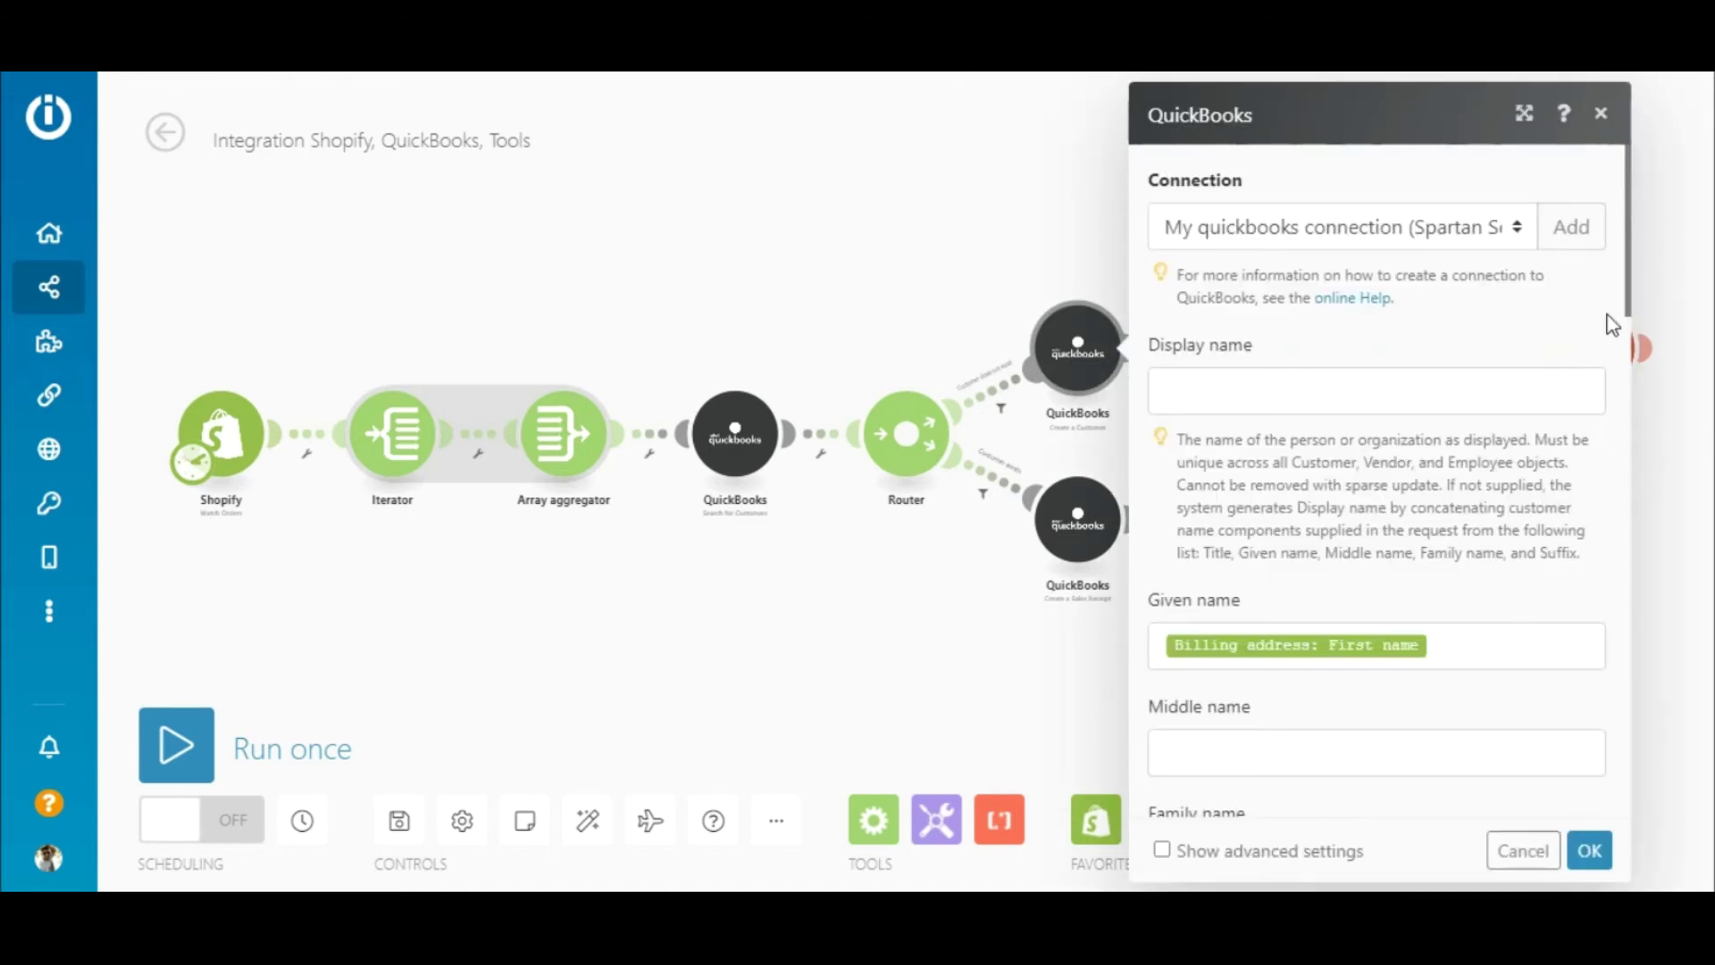
Save the create-customer module, then map Customer ID to Customer and Array[] to Lines.
{"action": "left_click_drag", "start_coordinate": [1633, 284], "coordinate": [1652, 786]}
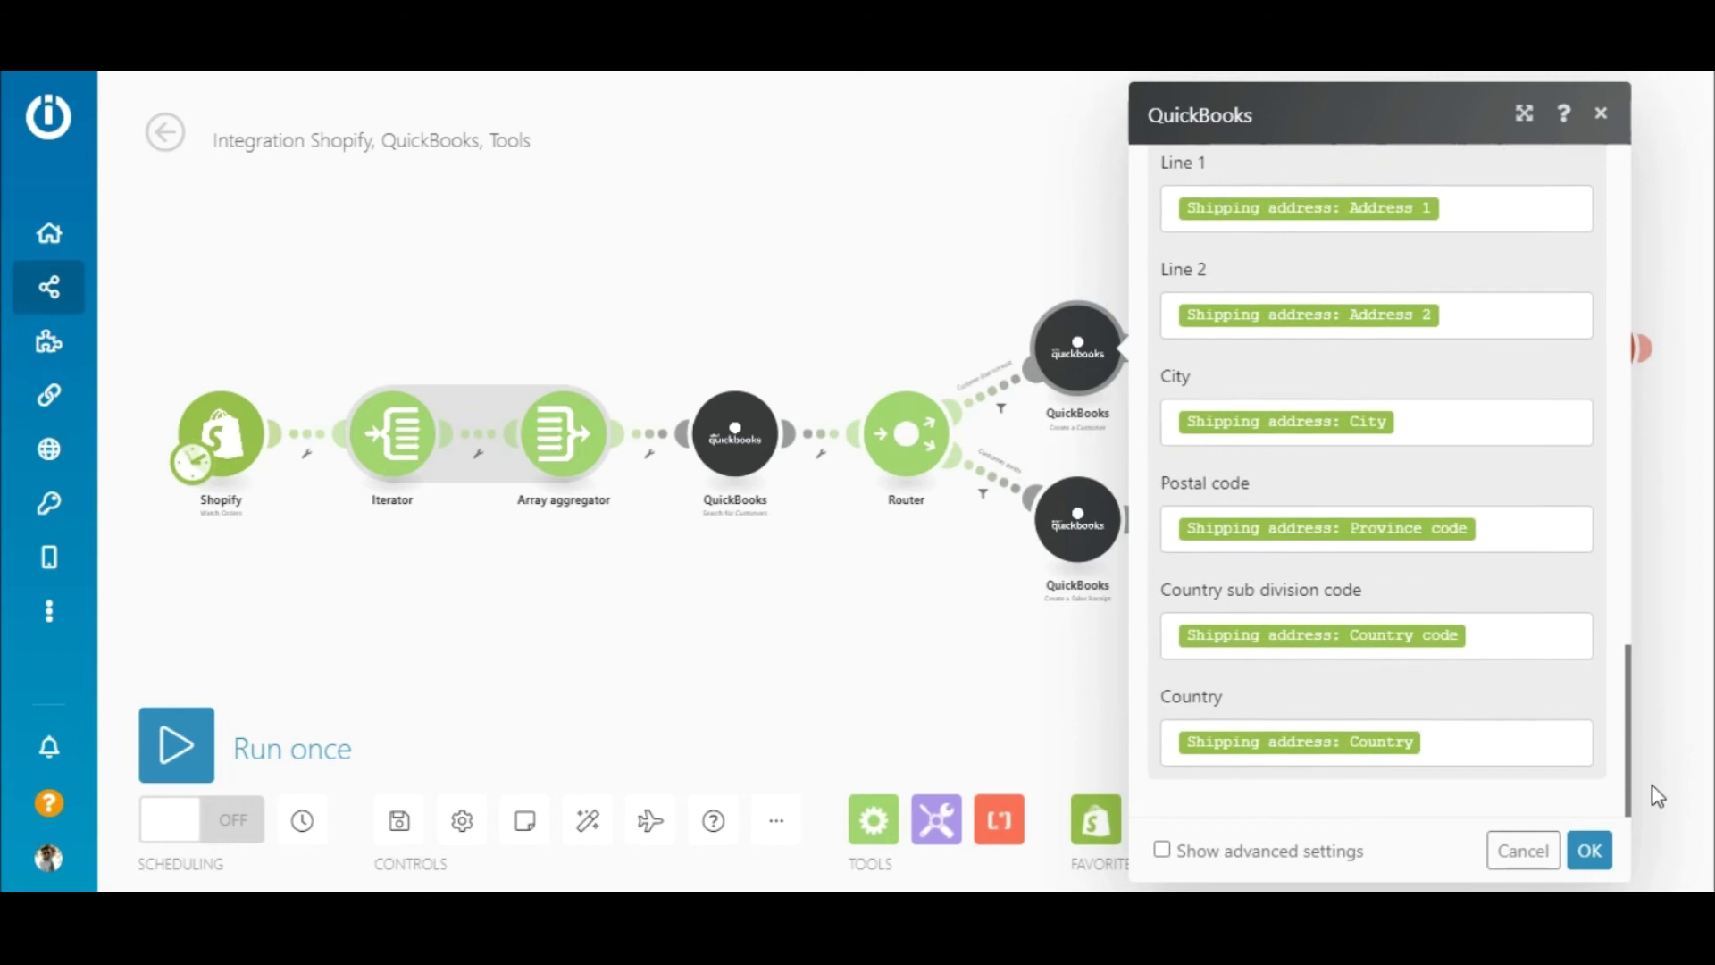
{"action": "left_click", "coordinate": [1592, 854]}
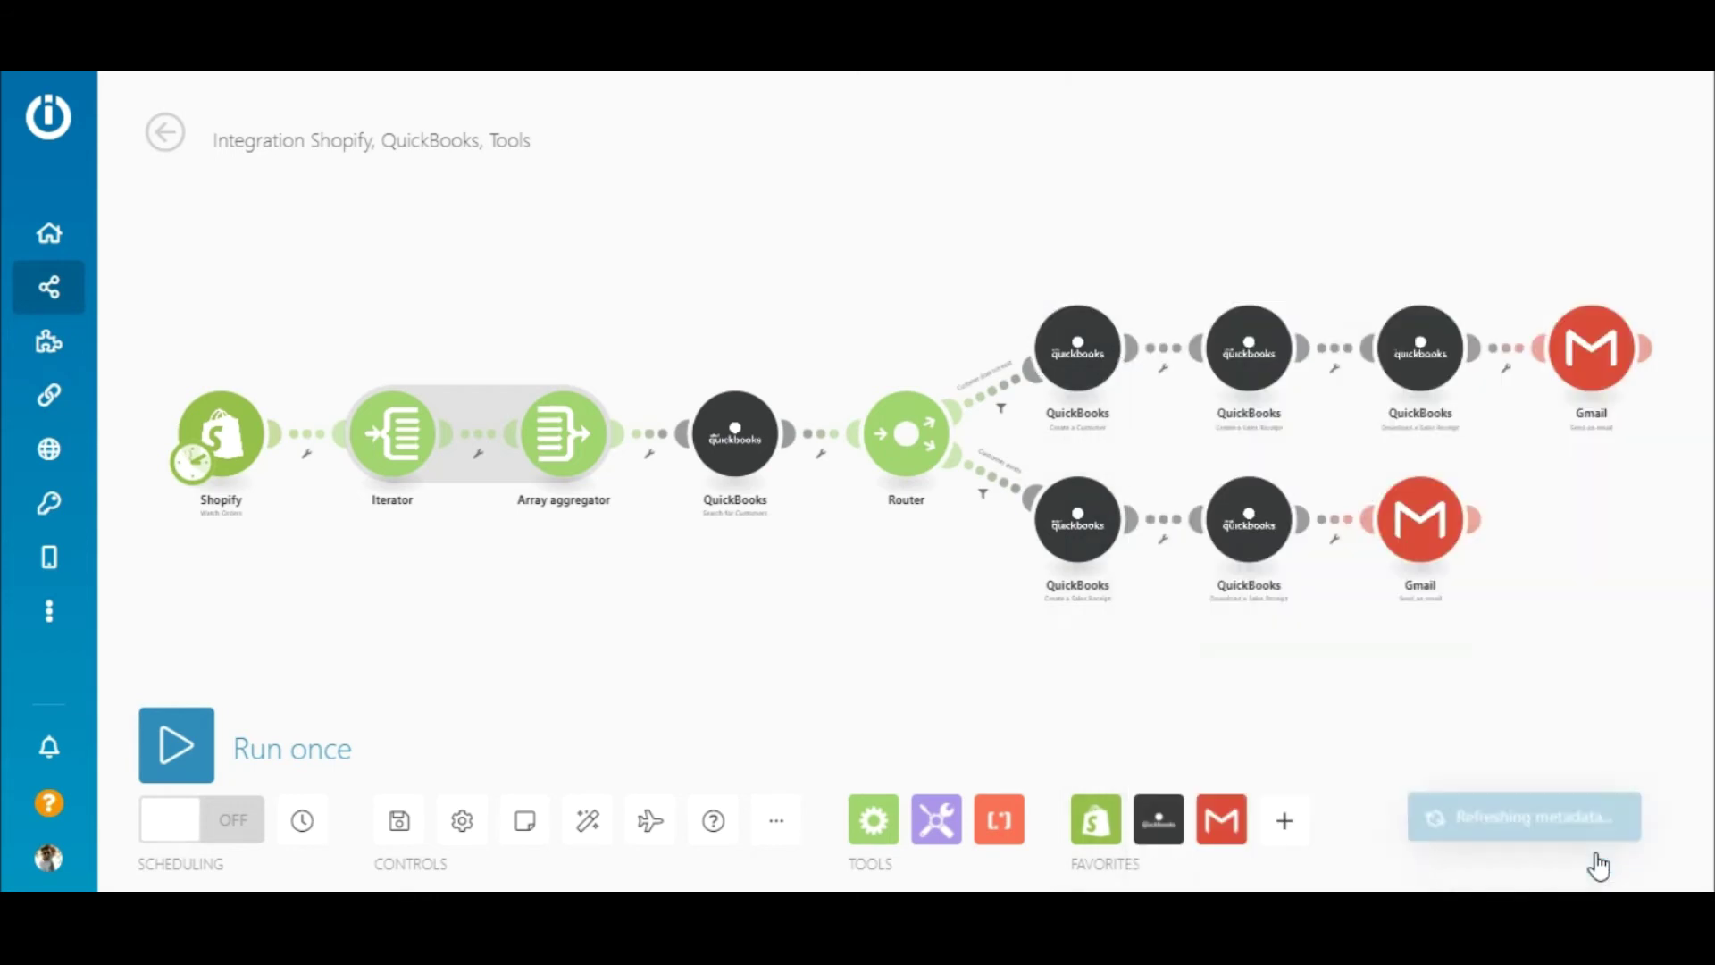
{"action": "left_click", "coordinate": [1253, 356]}
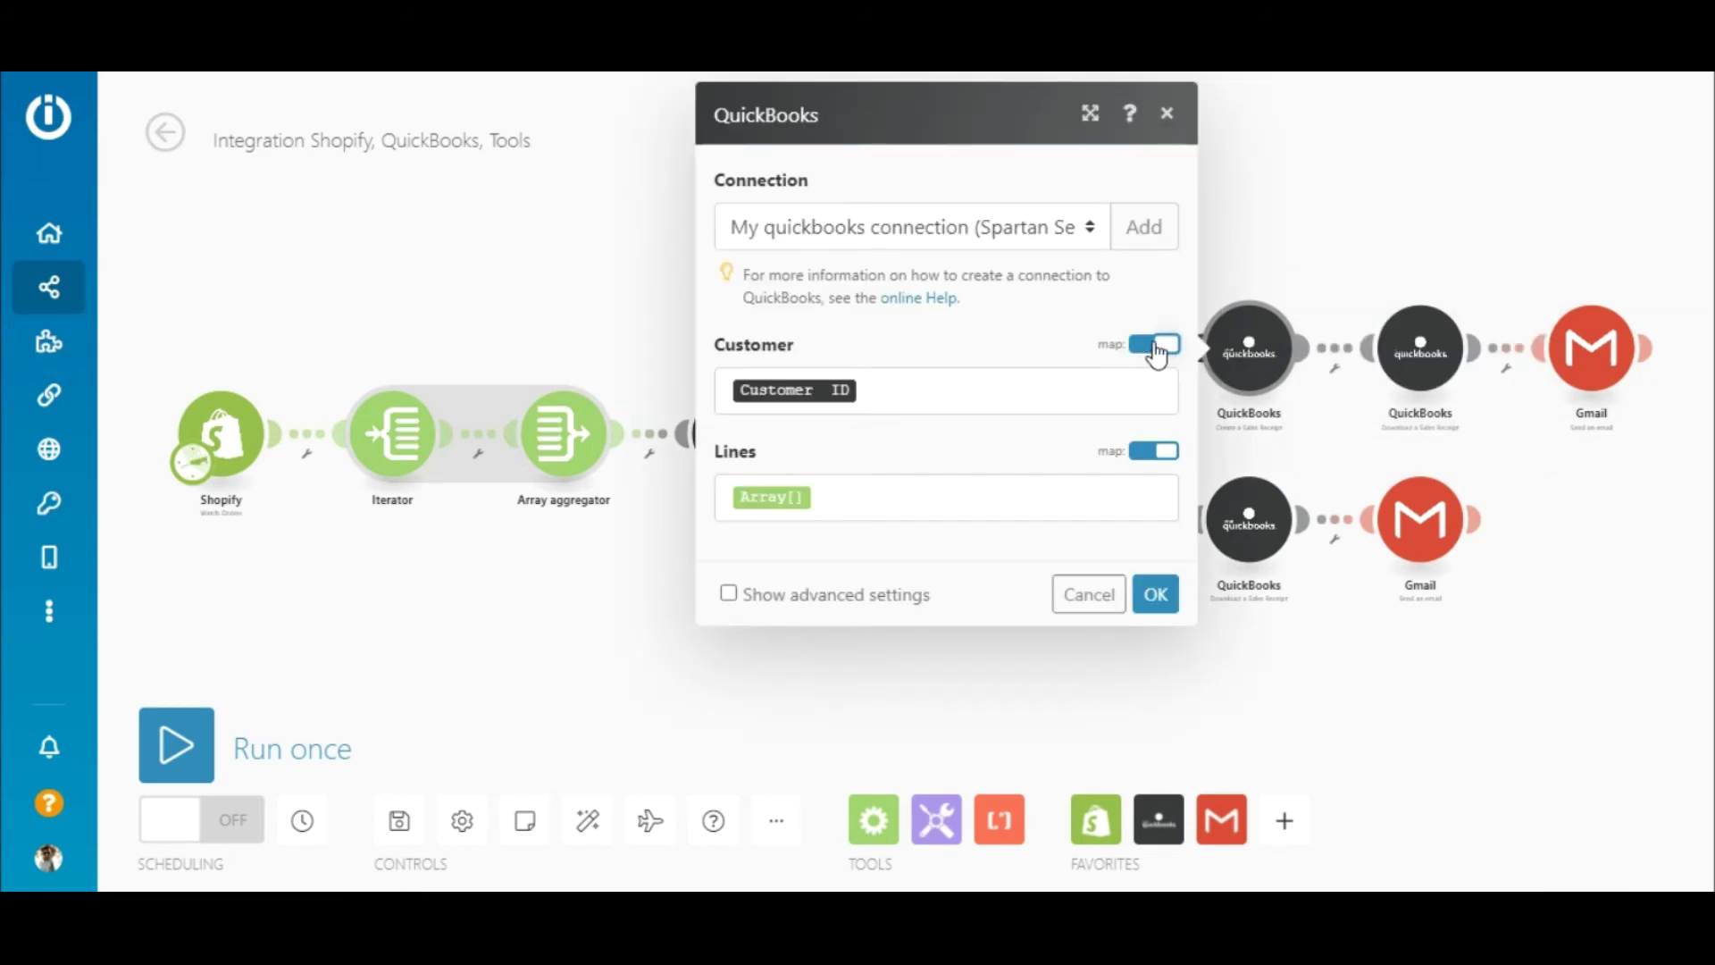
{"action": "left_click", "coordinate": [1104, 384]}
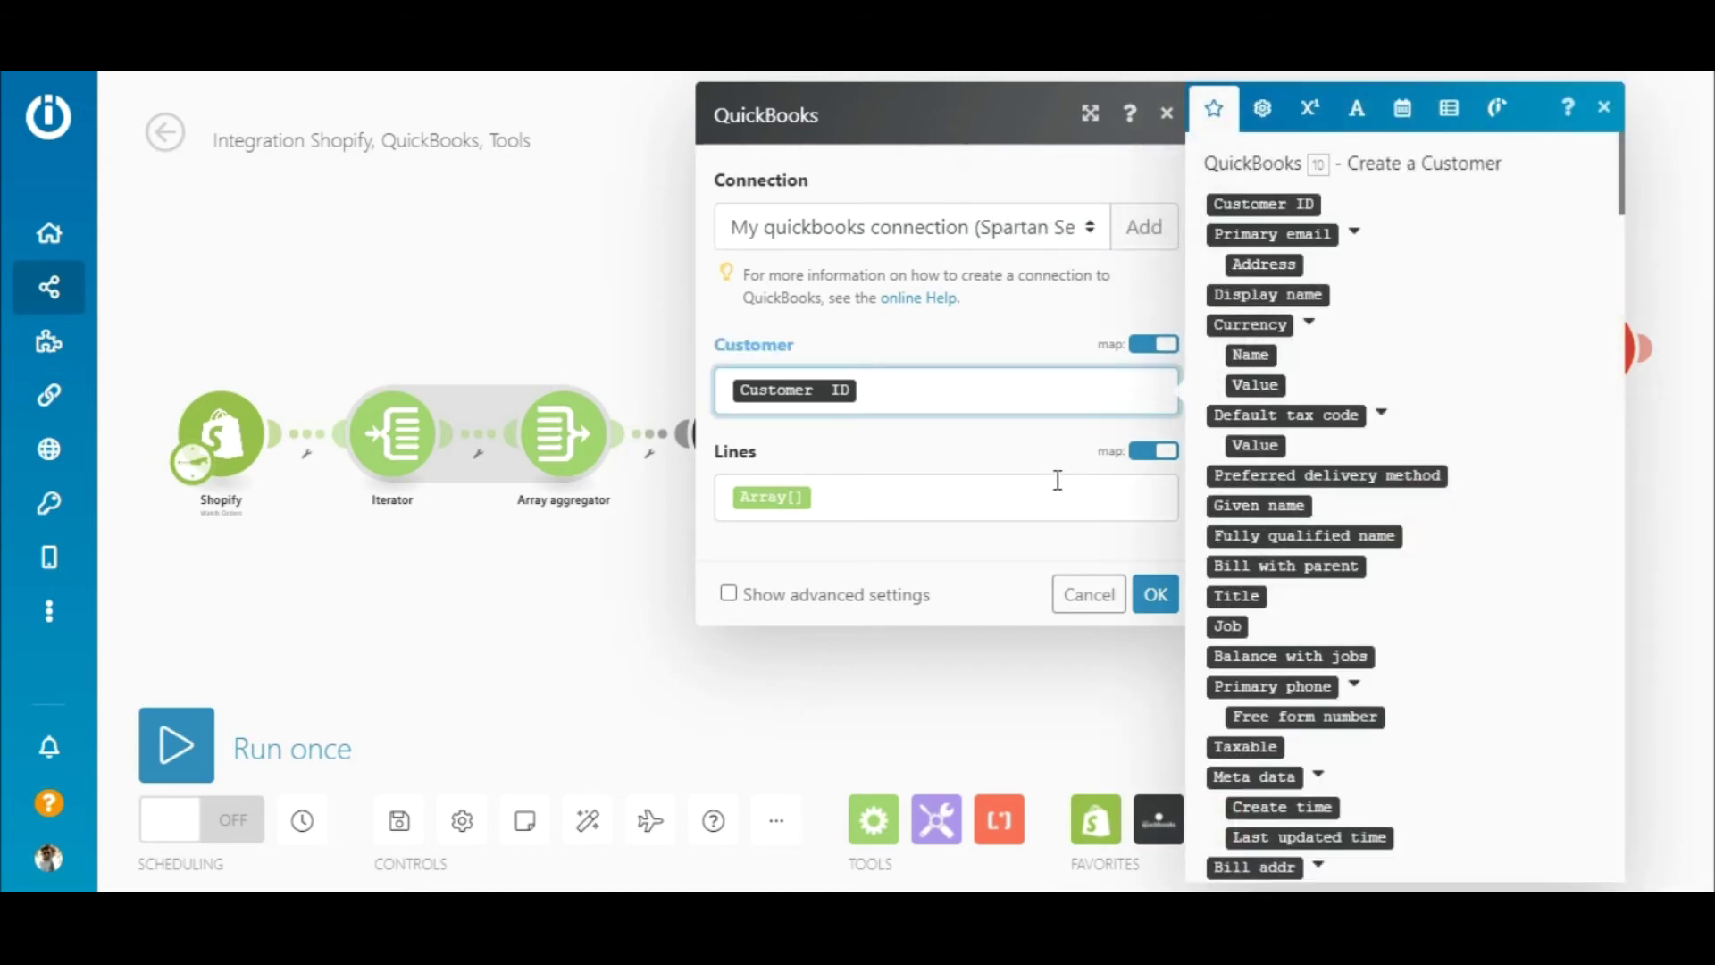
{"action": "left_click", "coordinate": [1086, 459]}
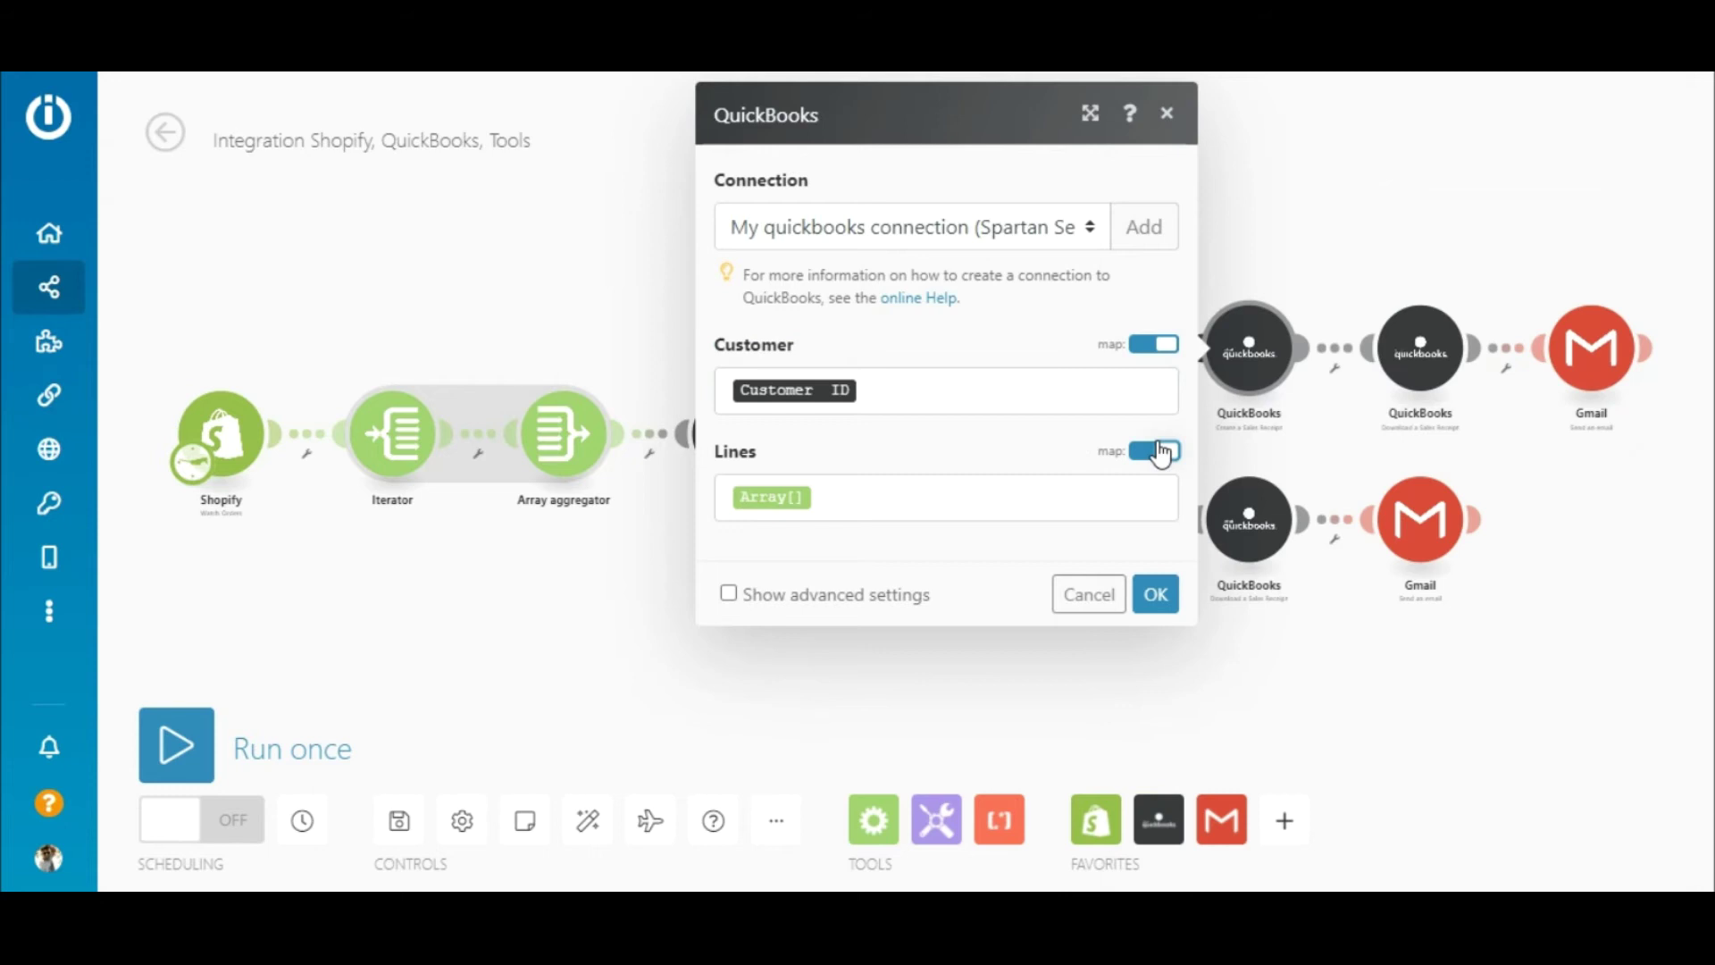
{"action": "left_click", "coordinate": [1102, 500]}
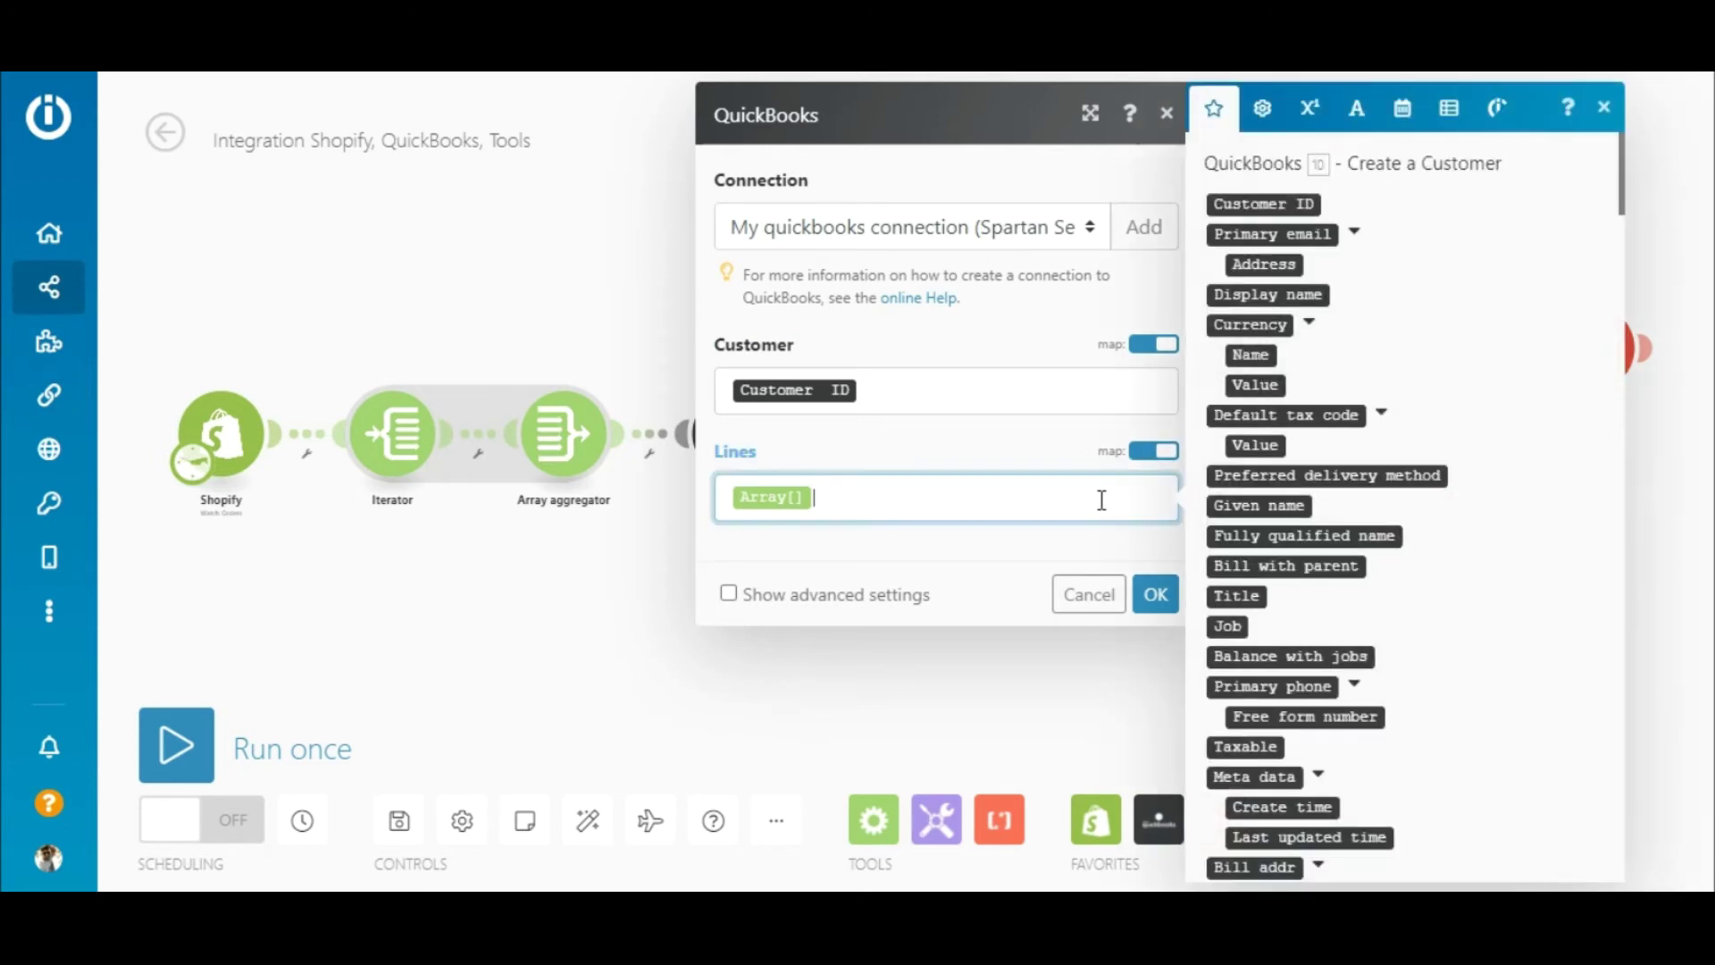
{"action": "left_click_drag", "start_coordinate": [1615, 185], "coordinate": [1627, 478]}
{"action": "left_click", "coordinate": [1156, 594]}
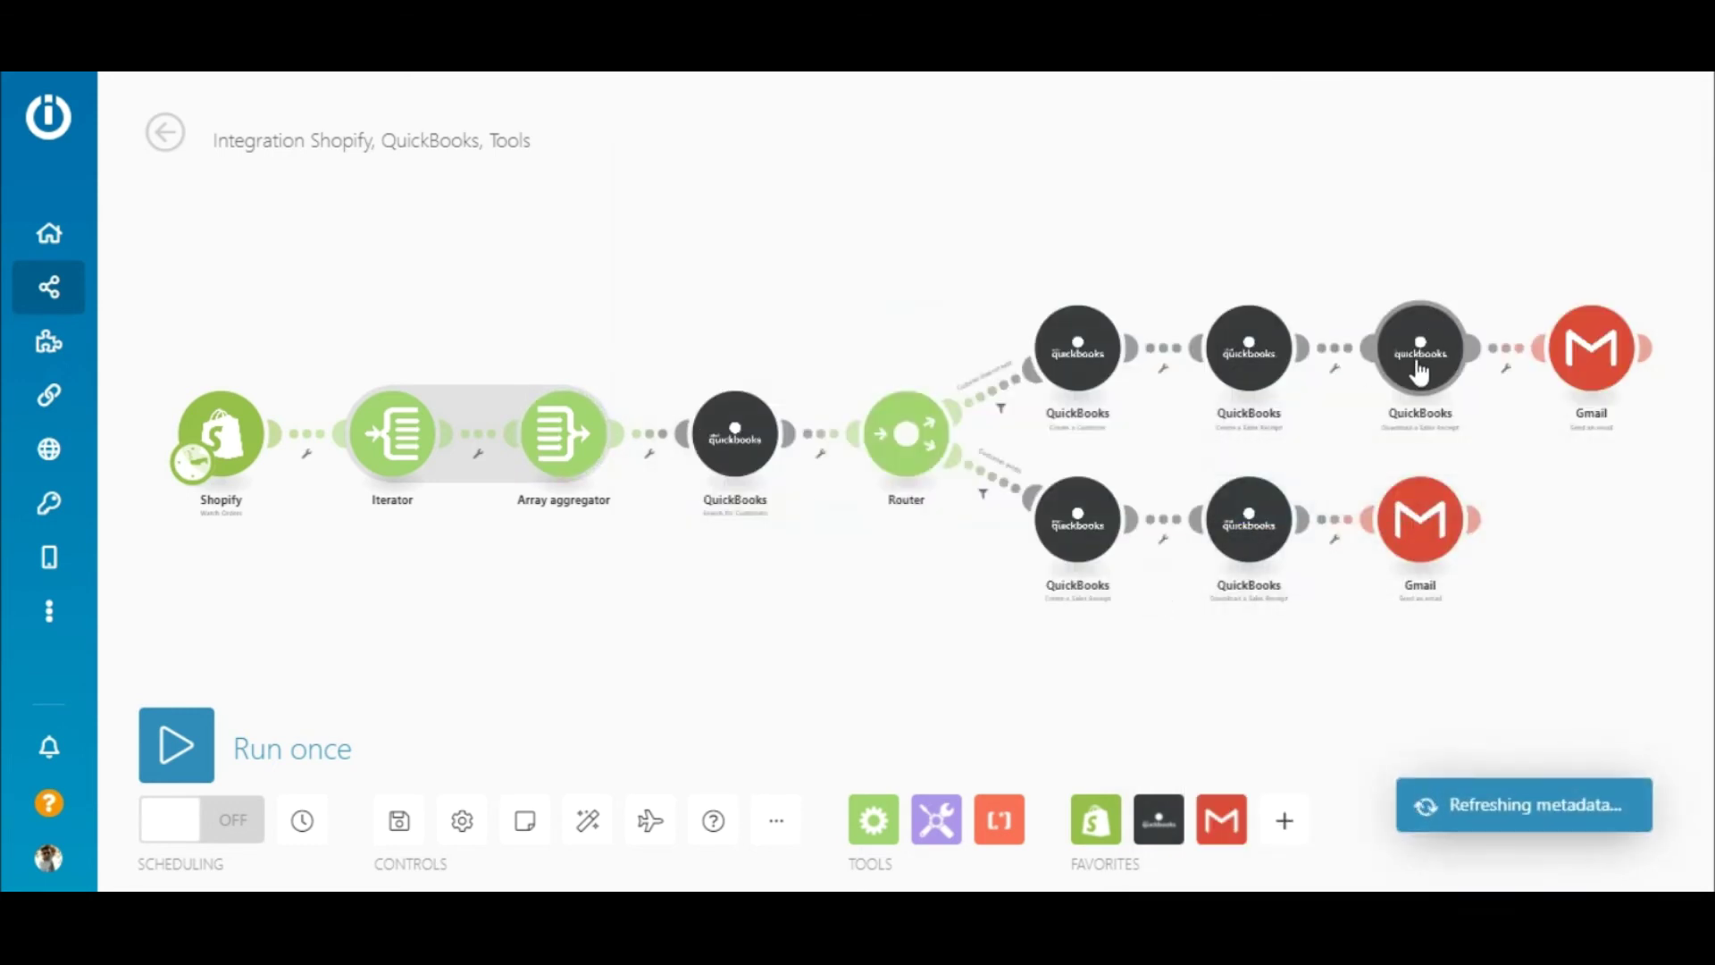
{"action": "left_click", "coordinate": [1420, 362]}
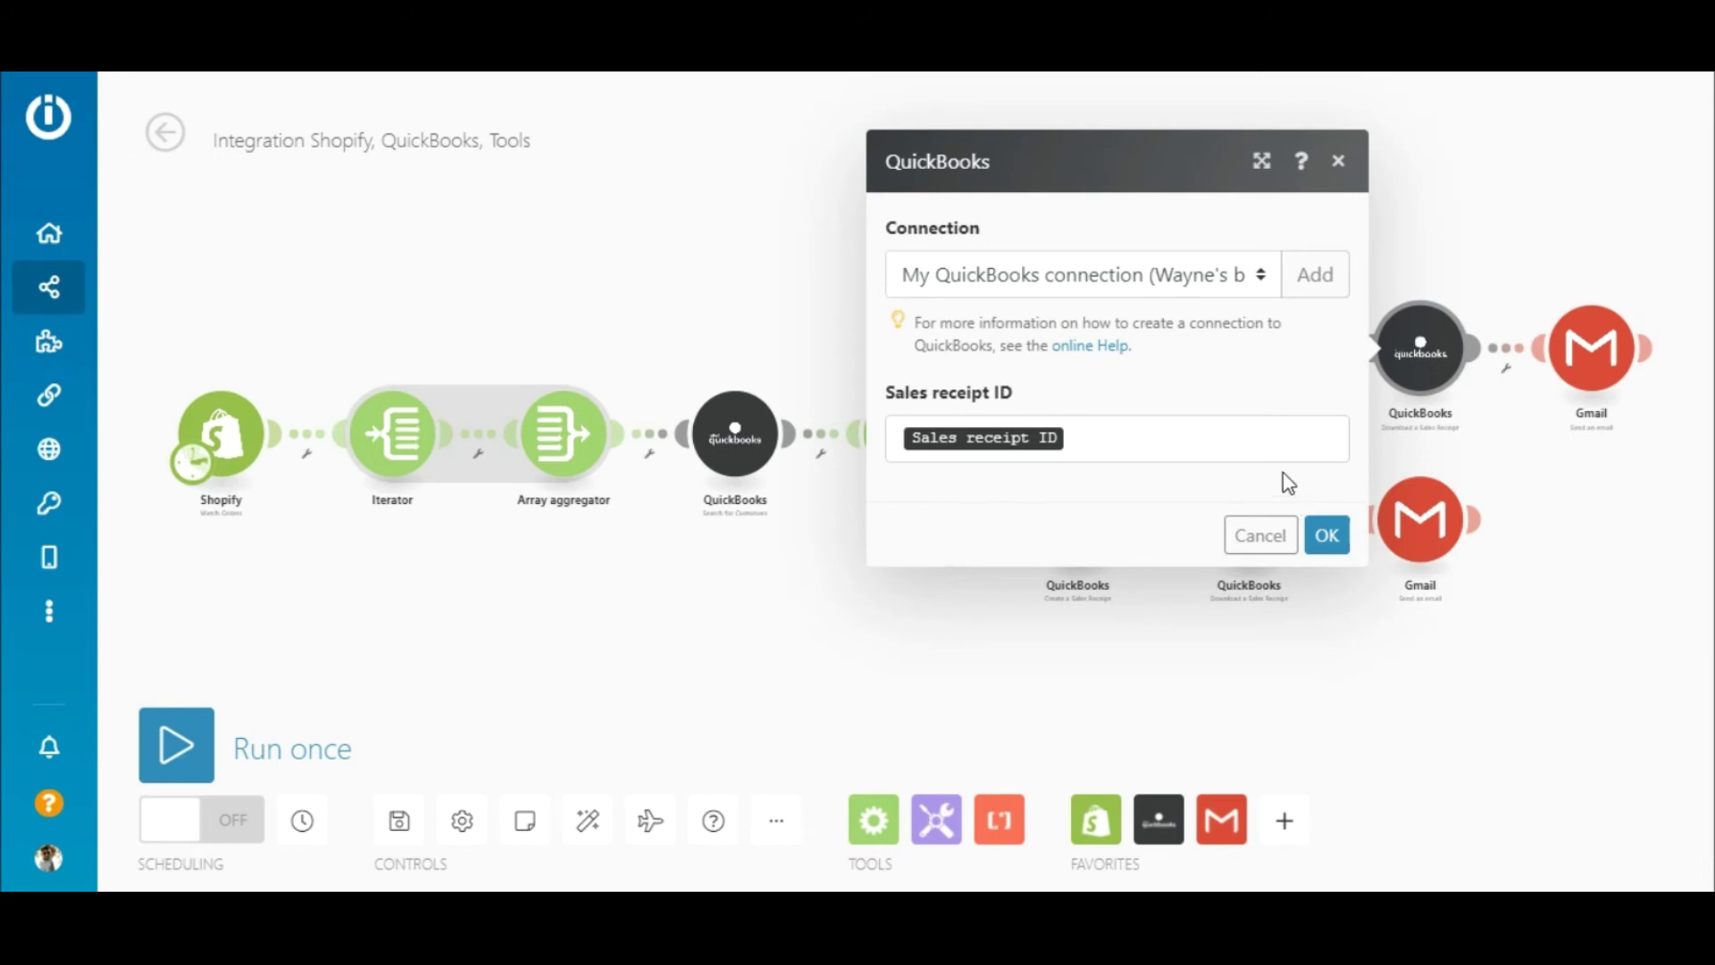
{"action": "left_click", "coordinate": [1221, 448]}
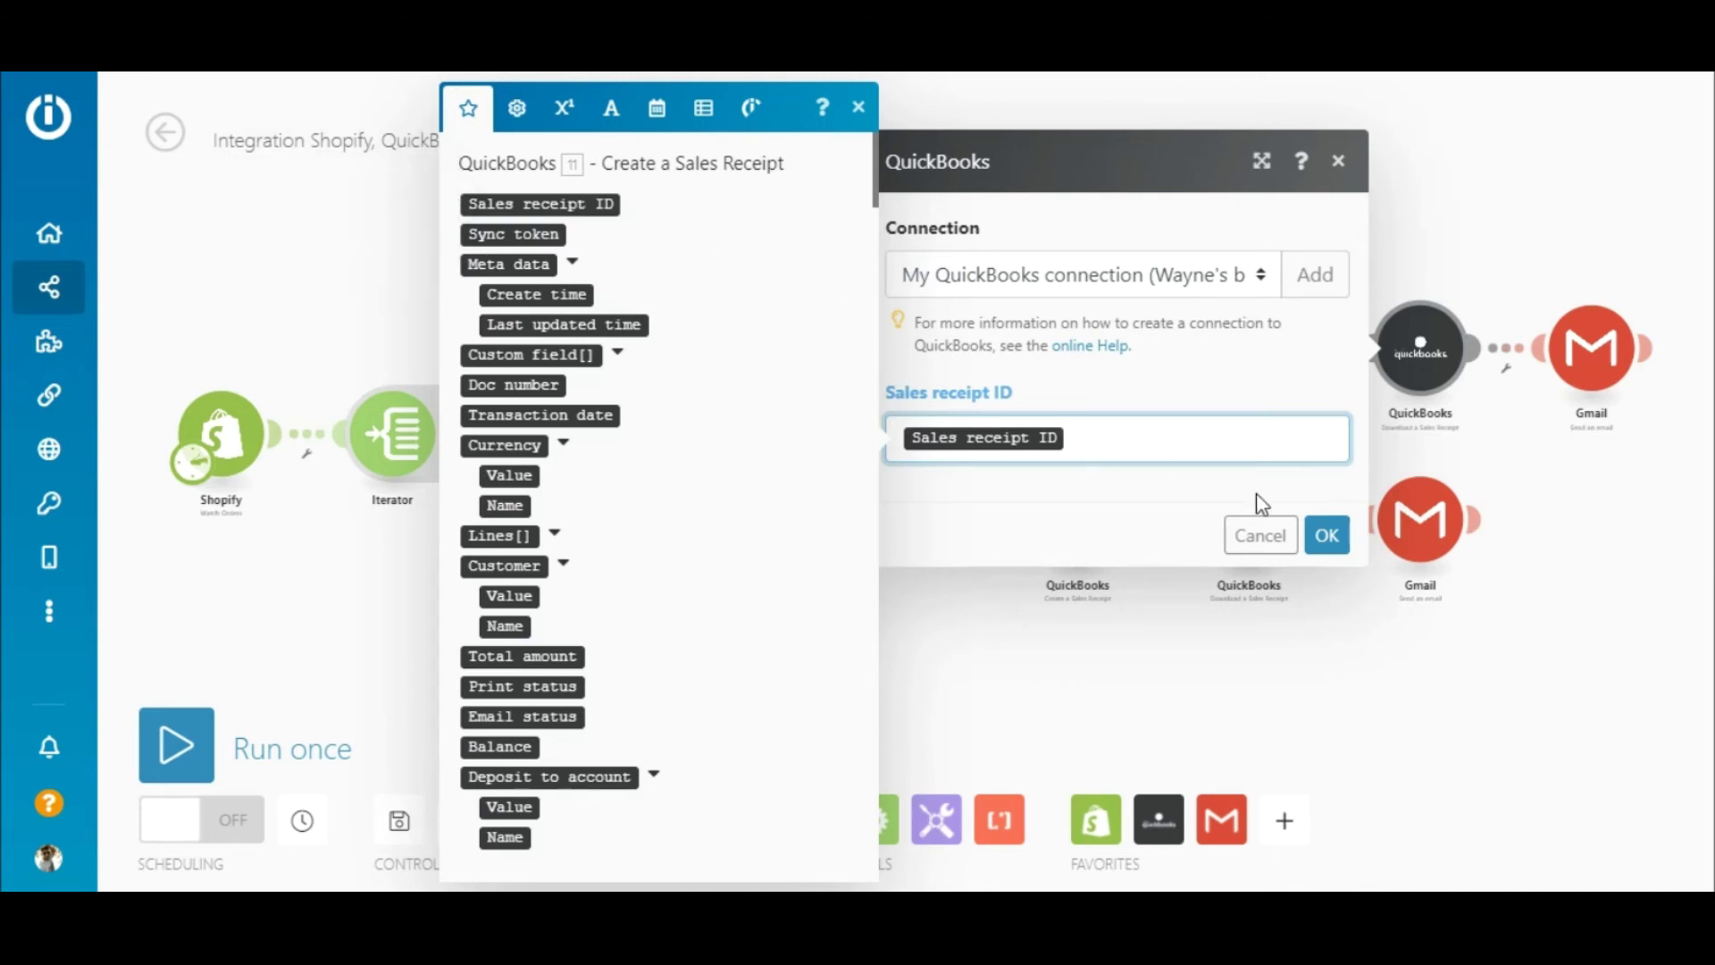
{"action": "left_click", "coordinate": [1328, 541]}
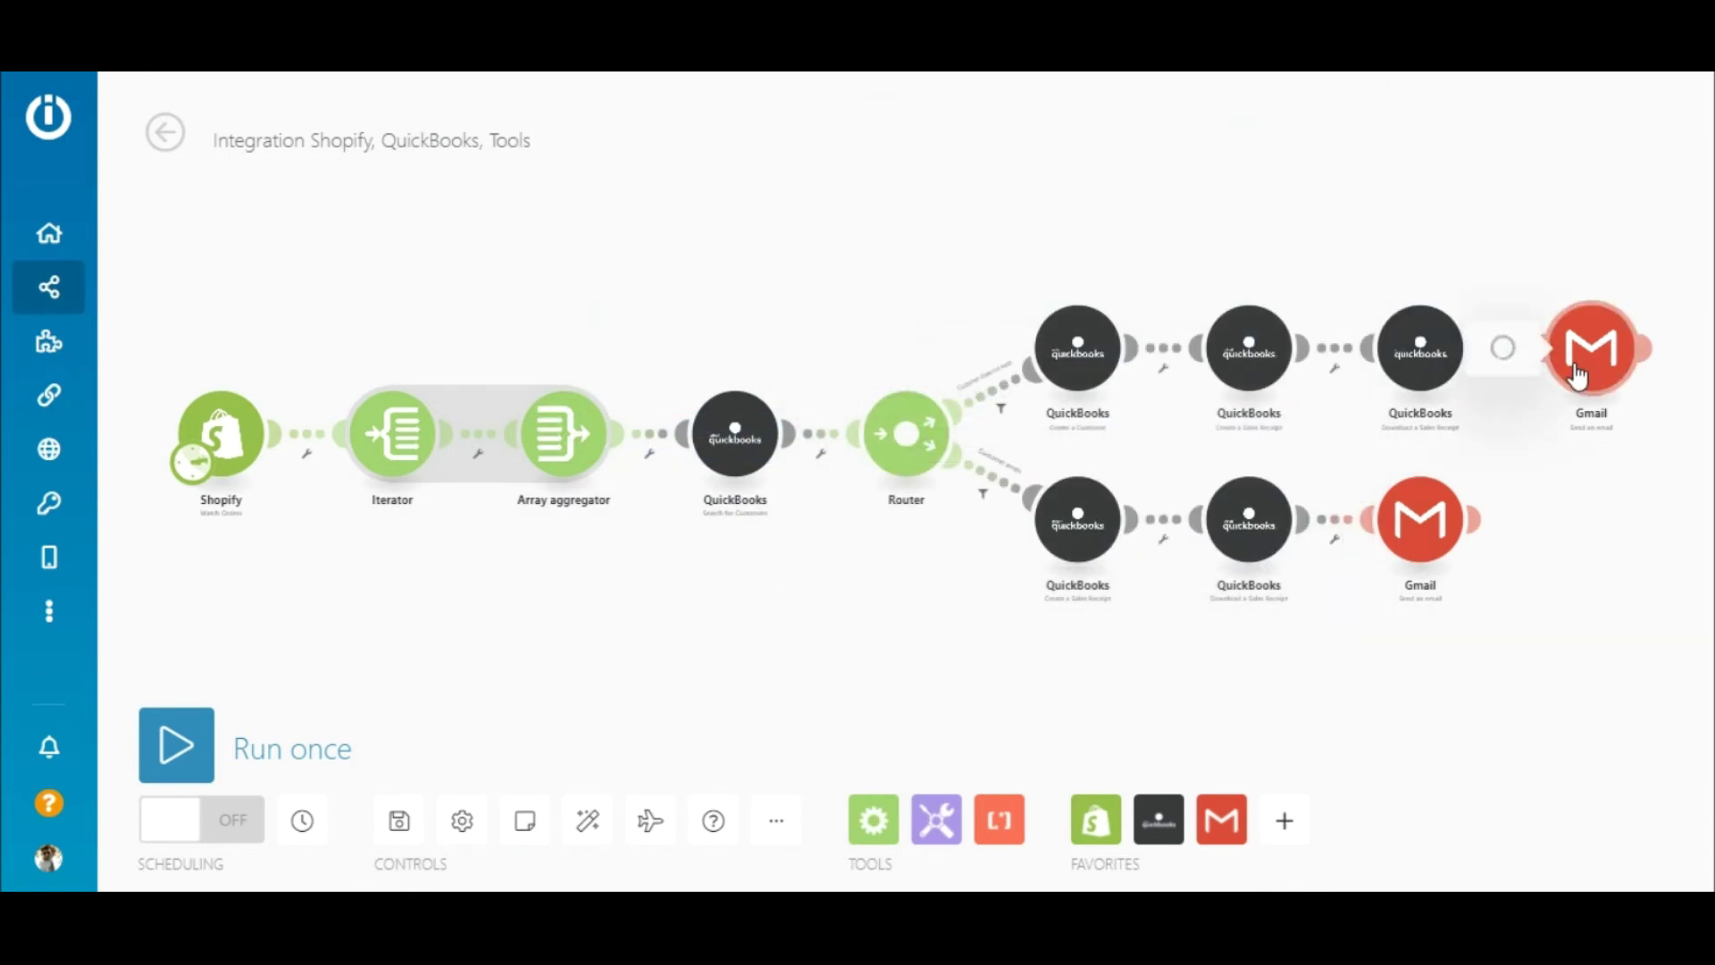
Set the Gmail module's recipient to the Shopify Customer: Email.
{"action": "left_click", "coordinate": [1578, 375]}
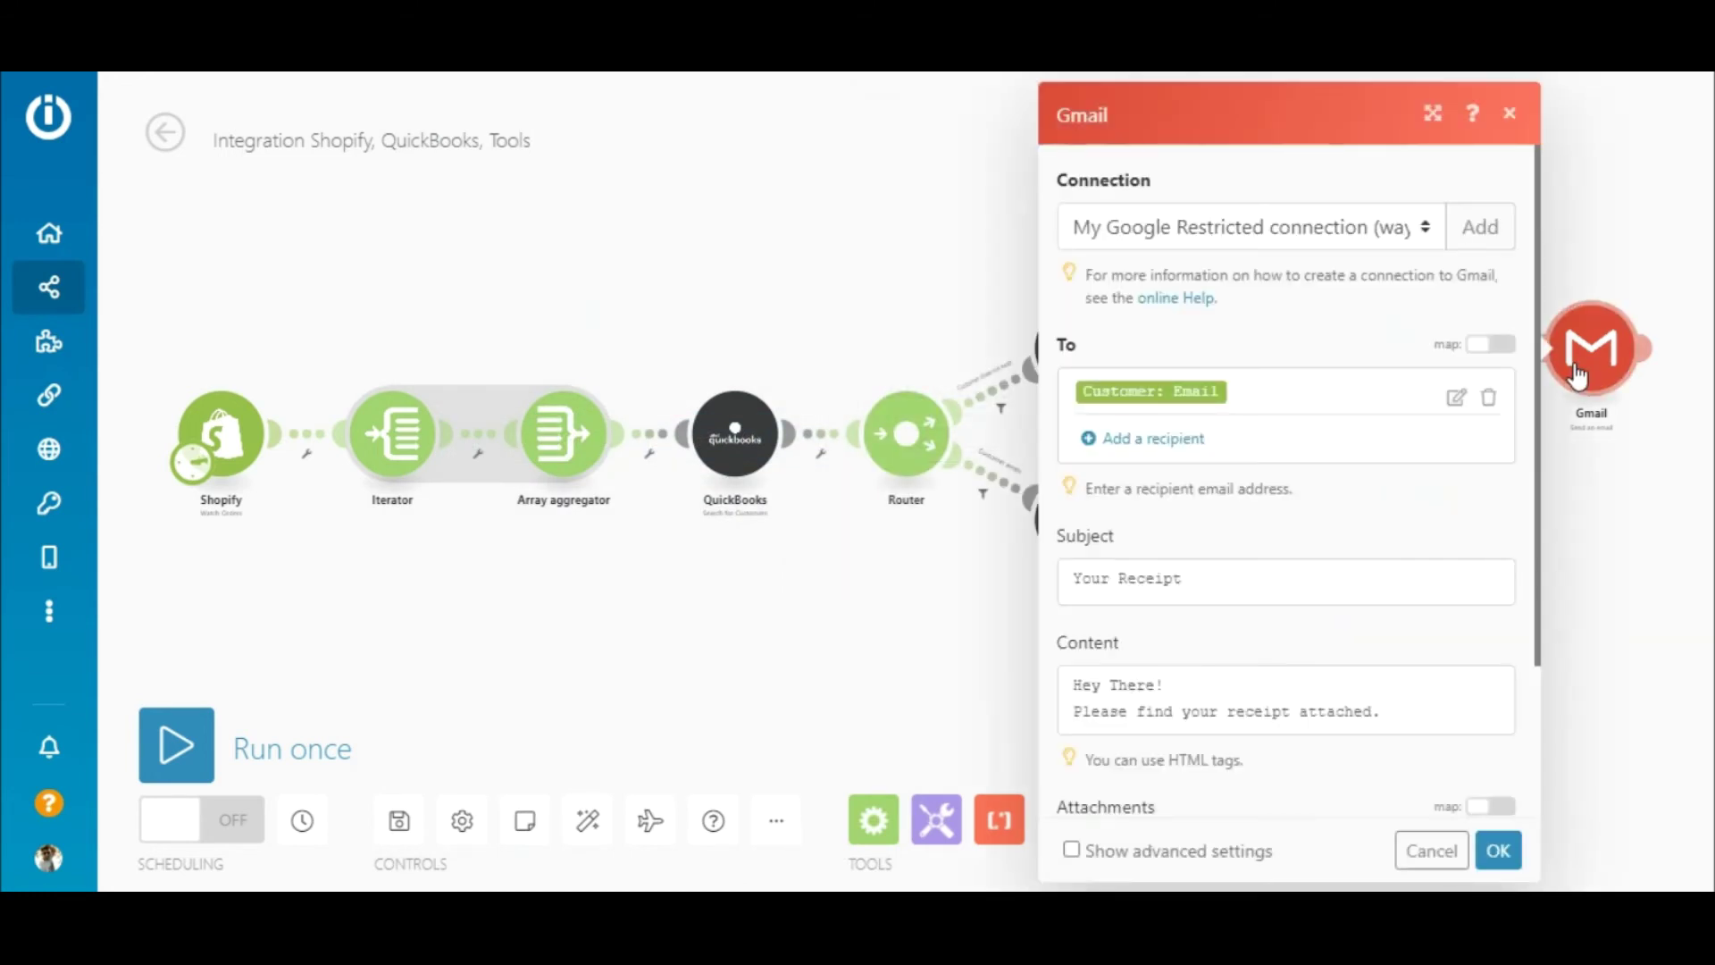
{"action": "left_click", "coordinate": [1416, 394]}
{"action": "left_click_drag", "start_coordinate": [1491, 165], "coordinate": [1482, 739]}
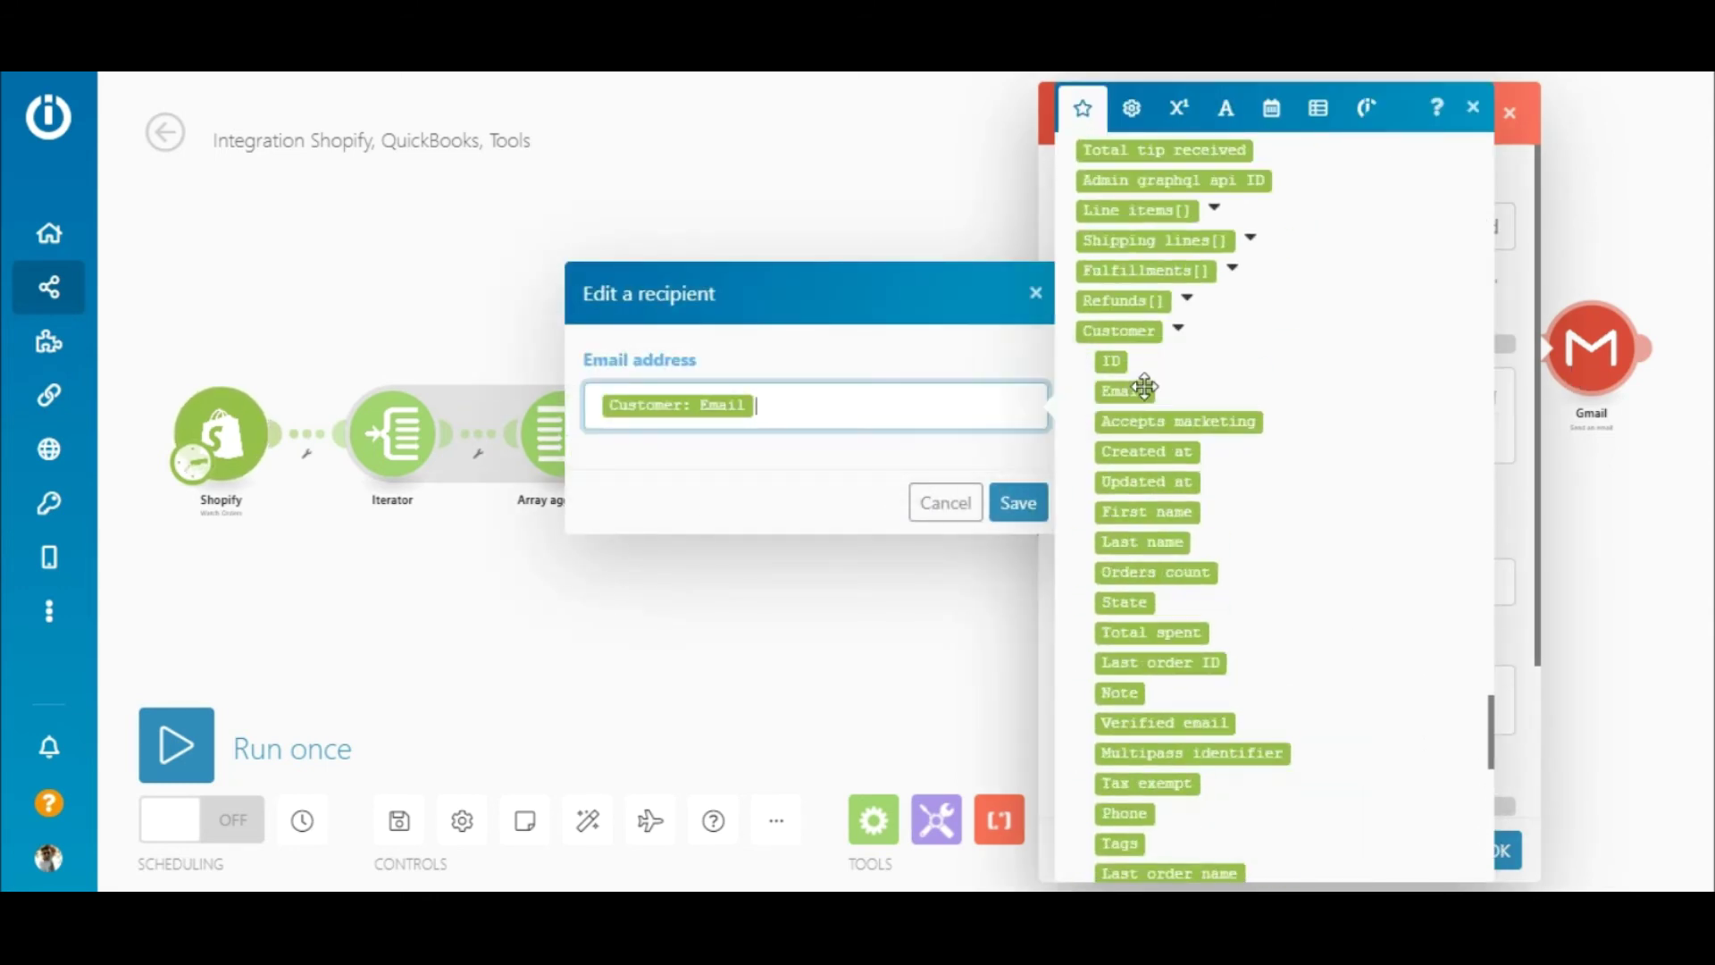
{"action": "left_click", "coordinate": [1474, 111]}
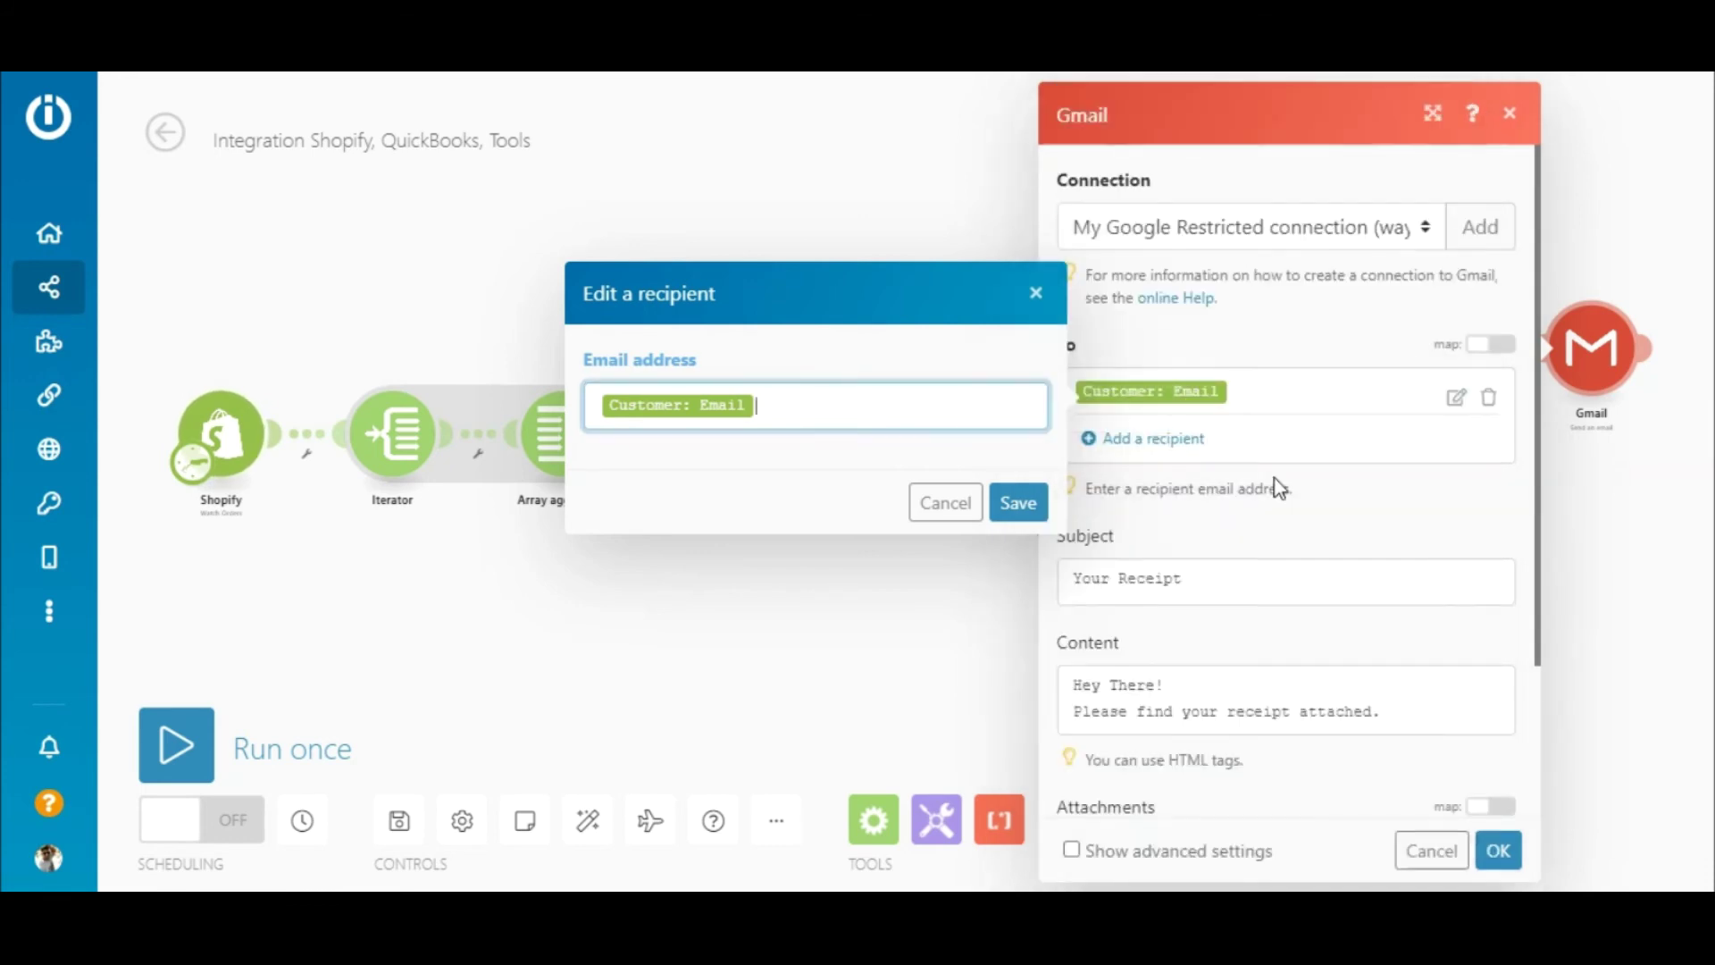
{"action": "left_click", "coordinate": [1017, 502]}
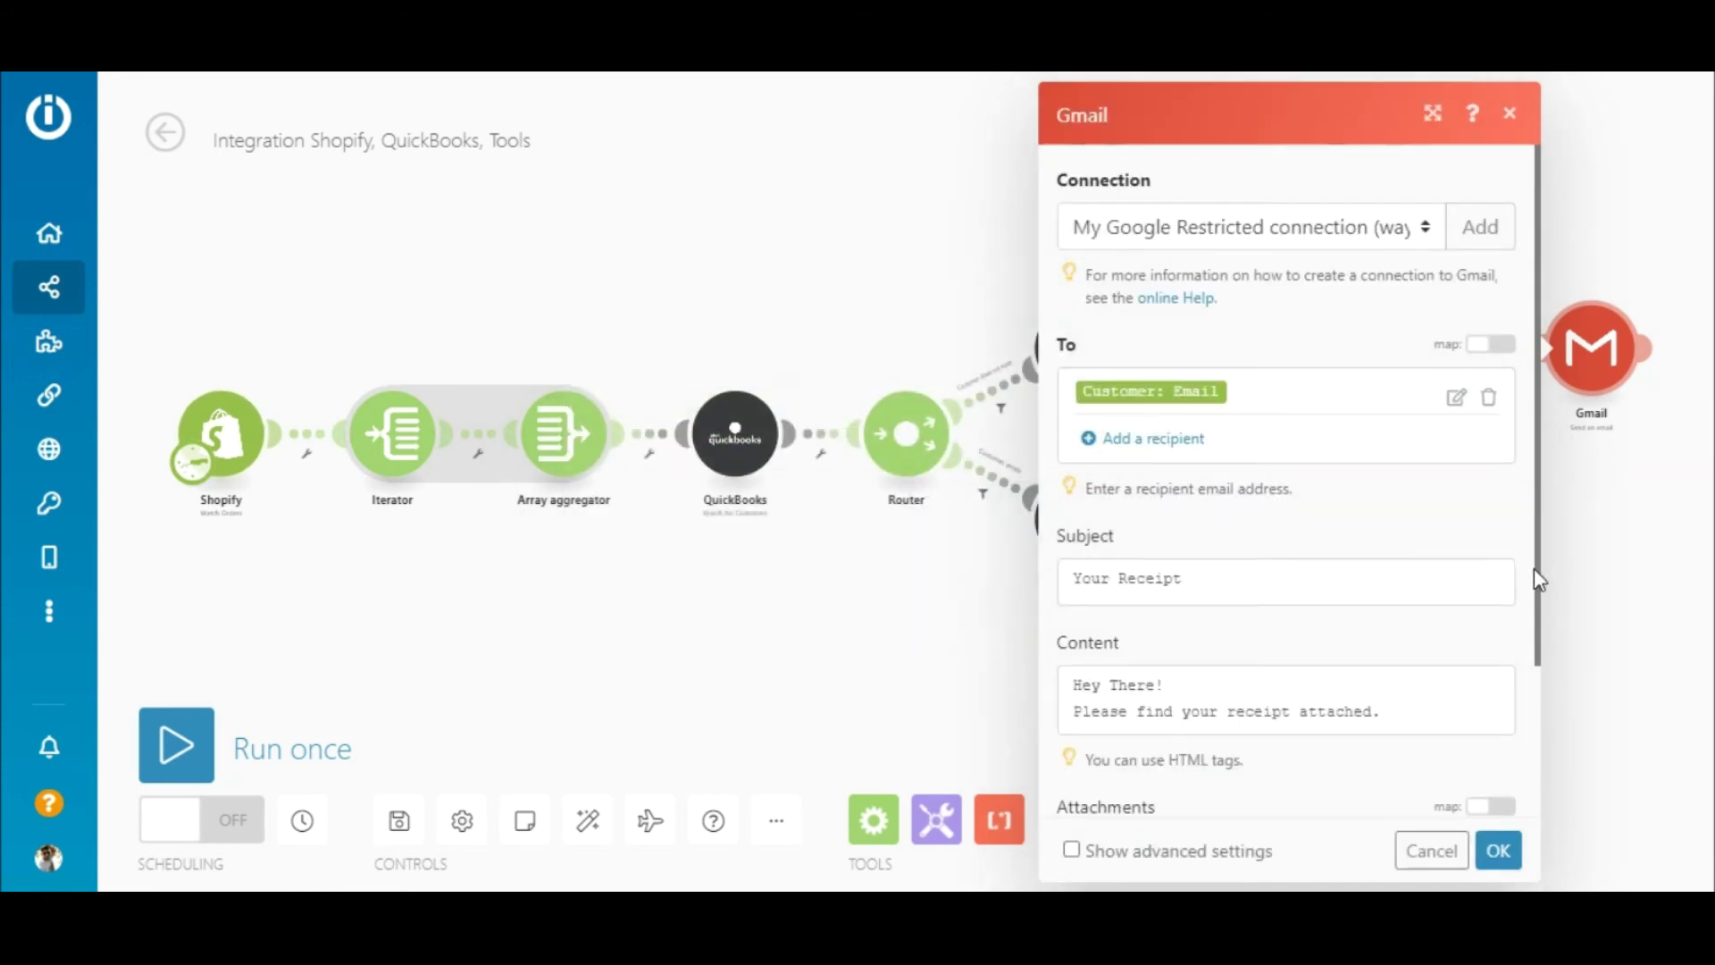
Attach the QuickBooks downloaded sales receipt to the email and save the Gmail module.
{"action": "scroll", "coordinate": [1527, 607], "scroll_direction": "down", "scroll_amount": 3}
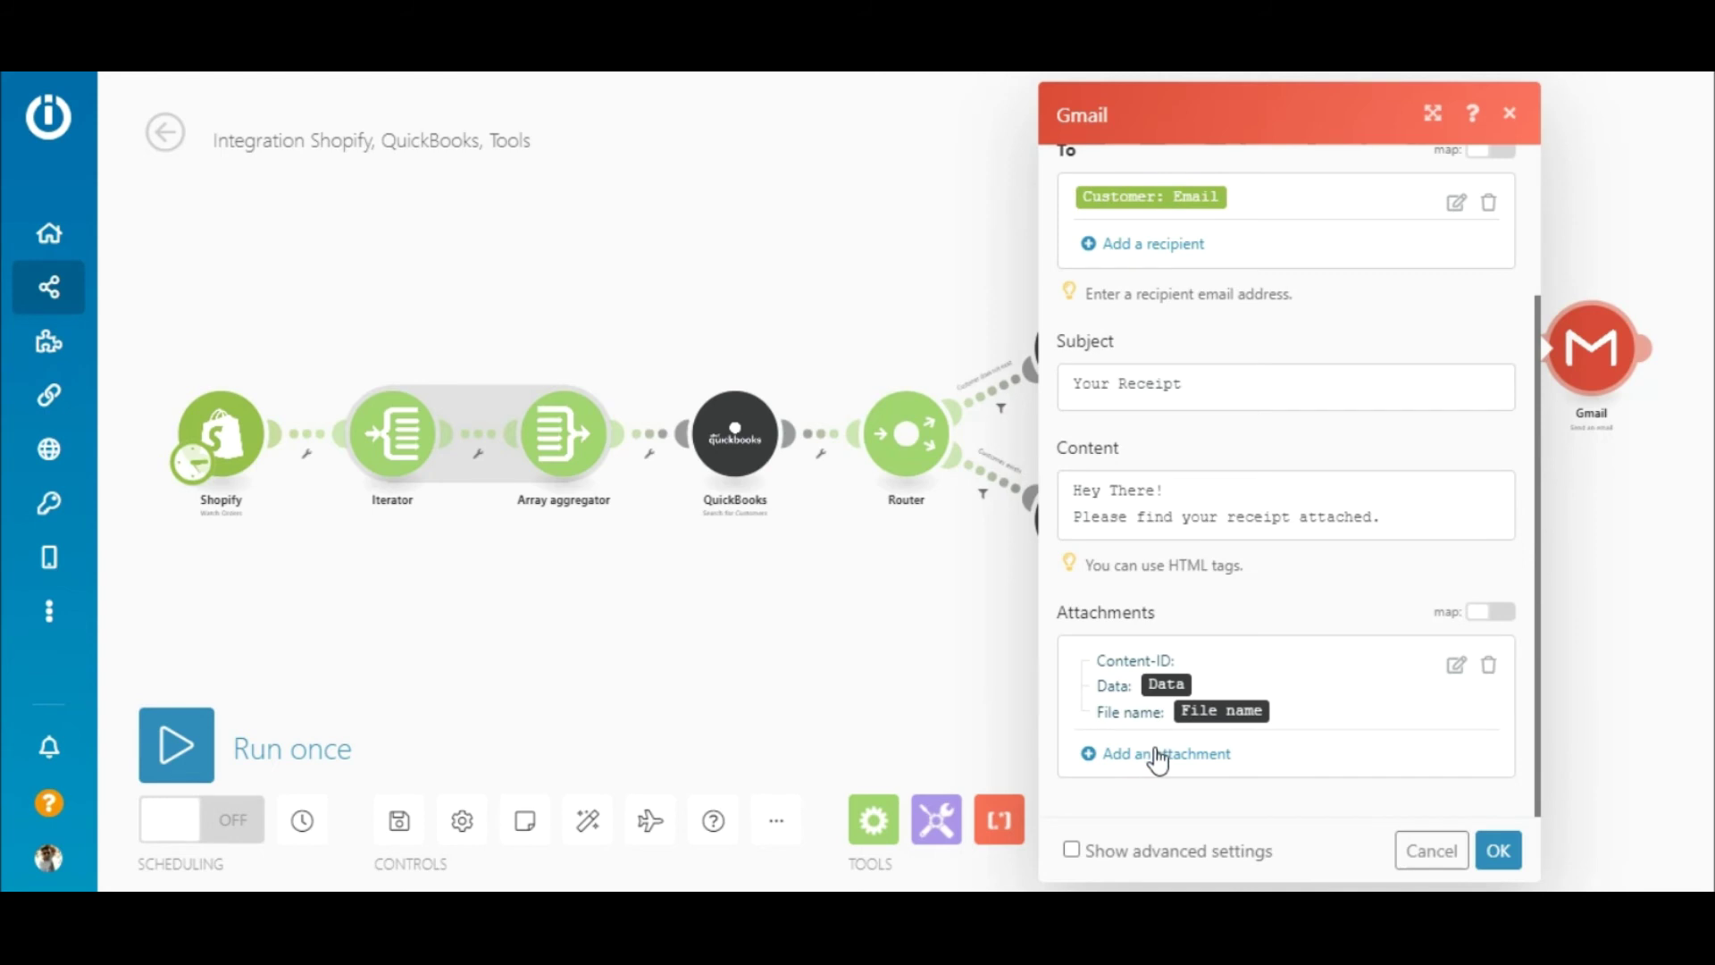
{"action": "left_click", "coordinate": [1455, 665]}
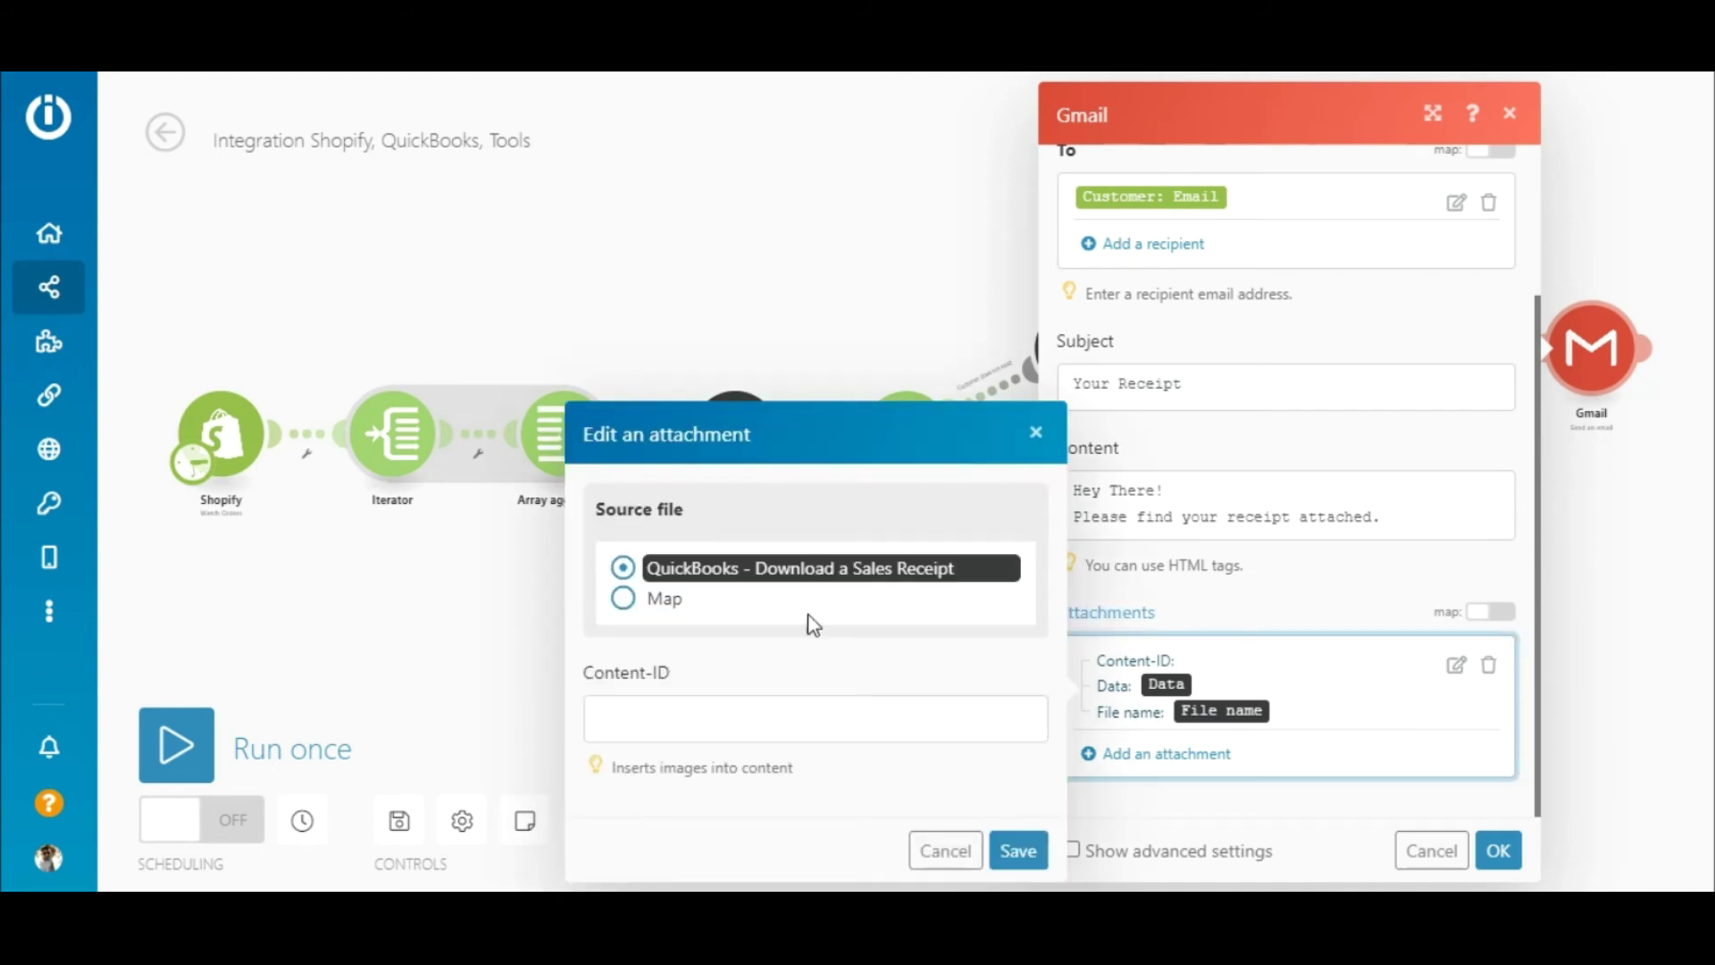
{"action": "left_click", "coordinate": [1020, 856]}
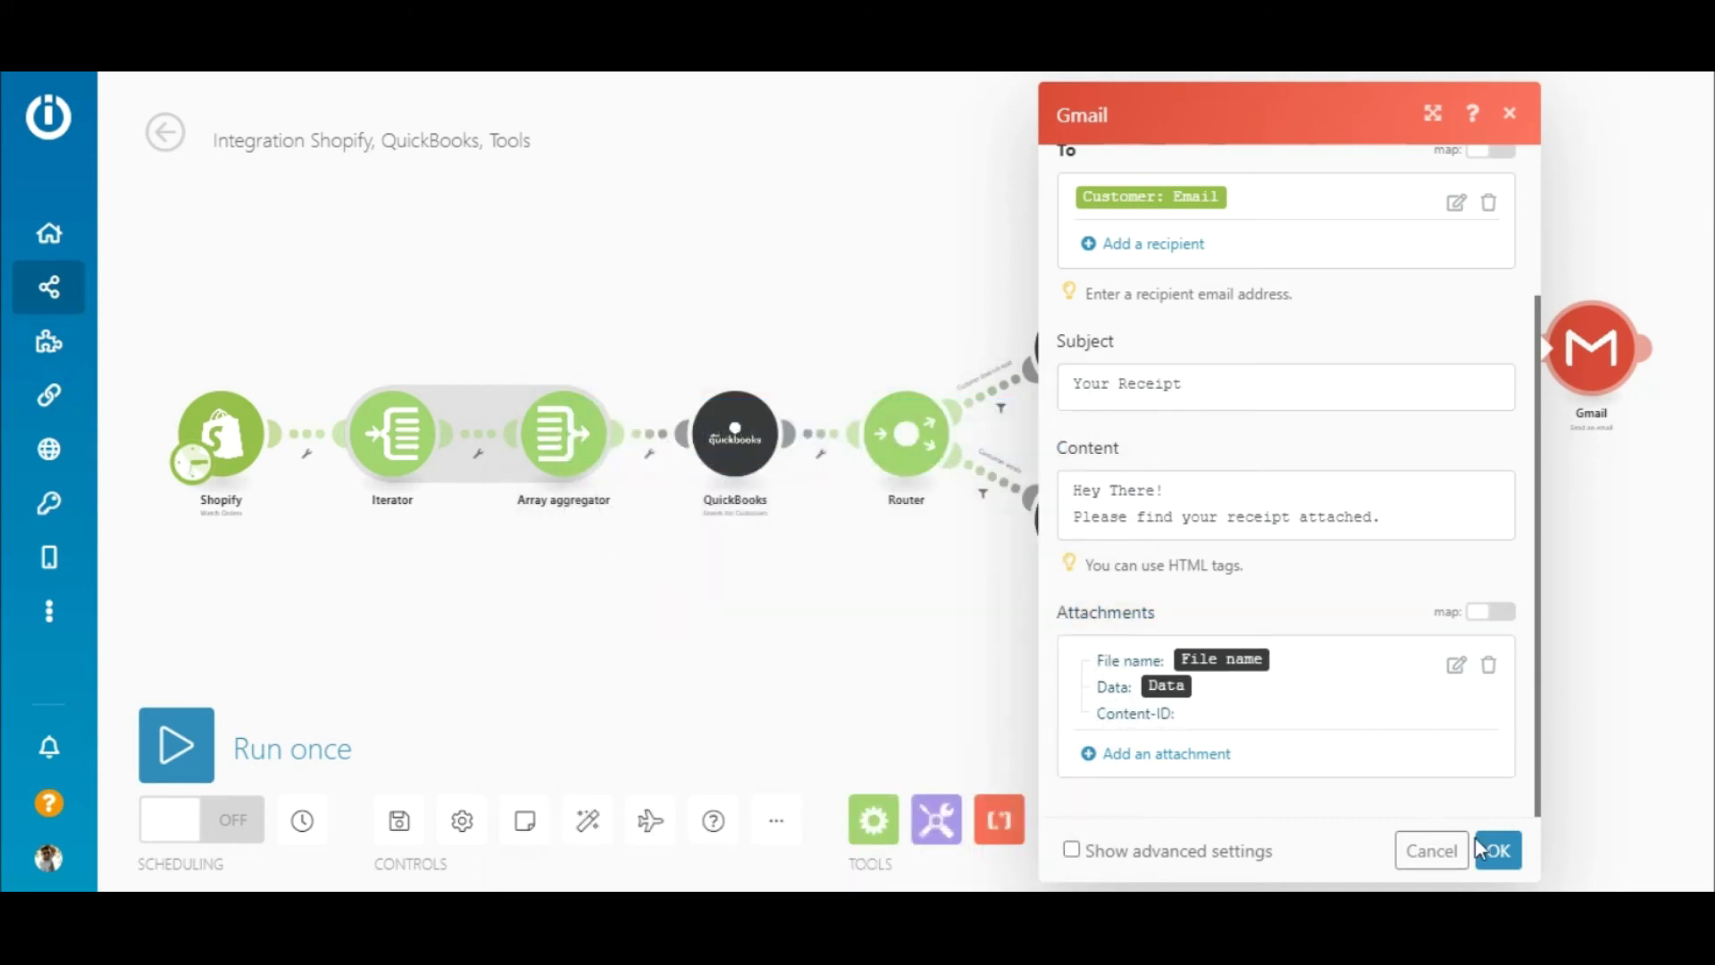
{"action": "left_click", "coordinate": [1493, 856]}
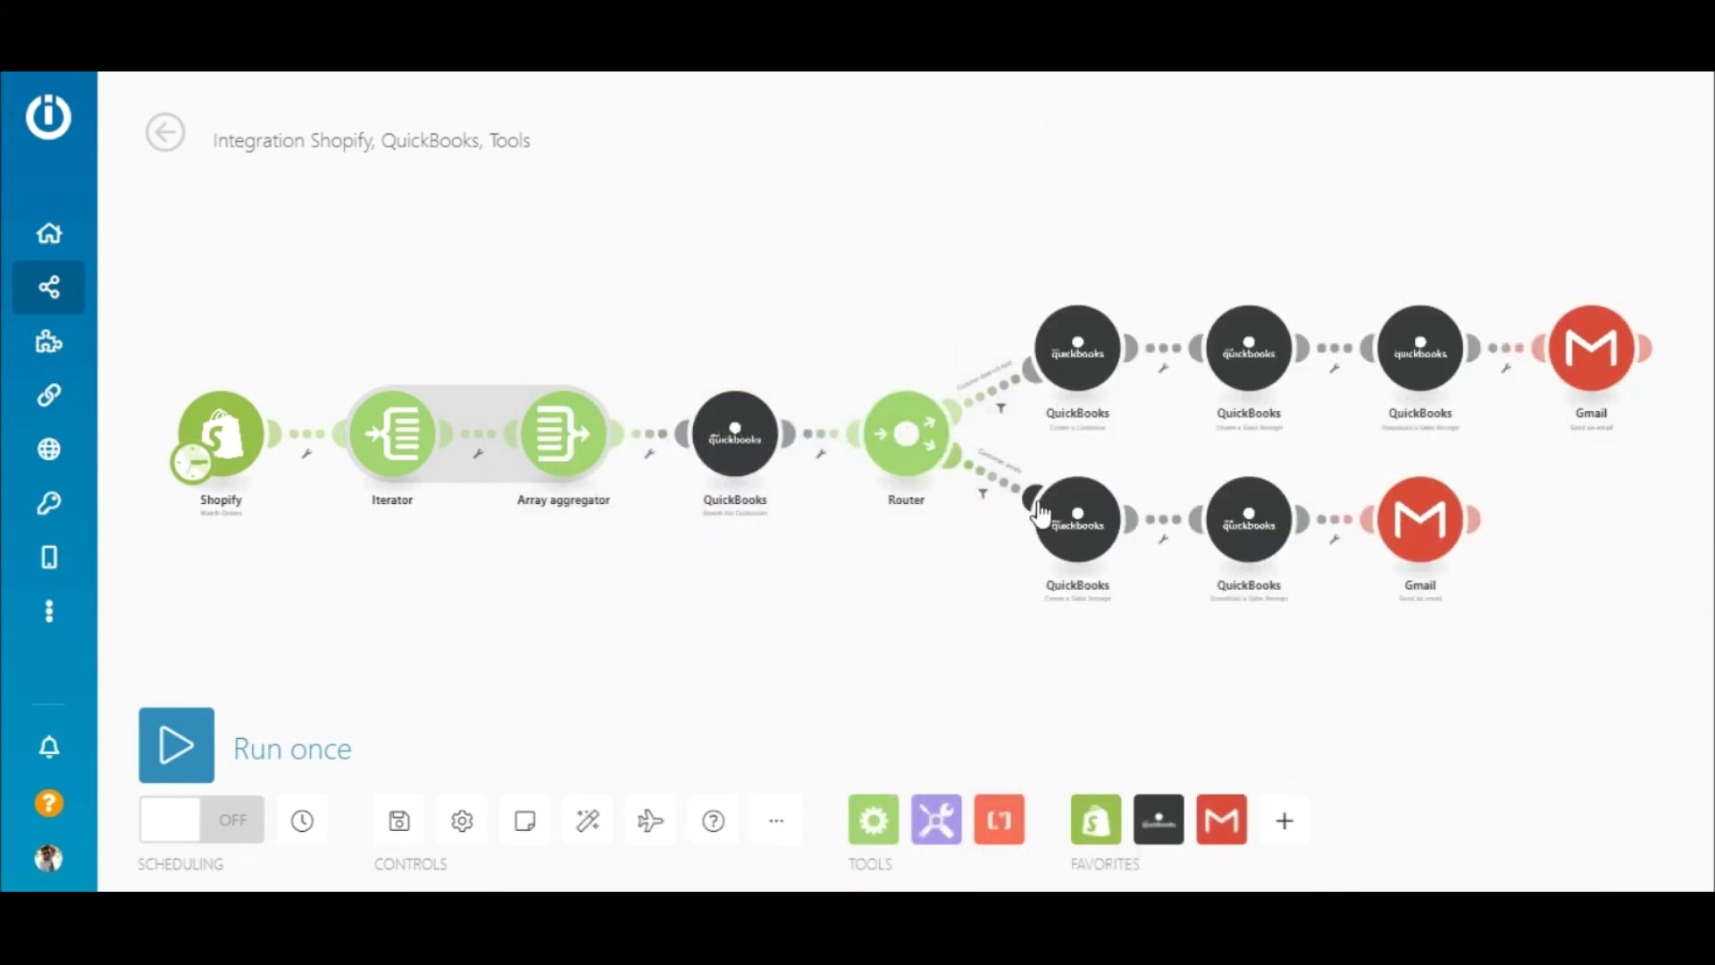
Give the lower route a 'Customer exists' filter with condition Customer ID Exists.
{"action": "left_click", "coordinate": [992, 482]}
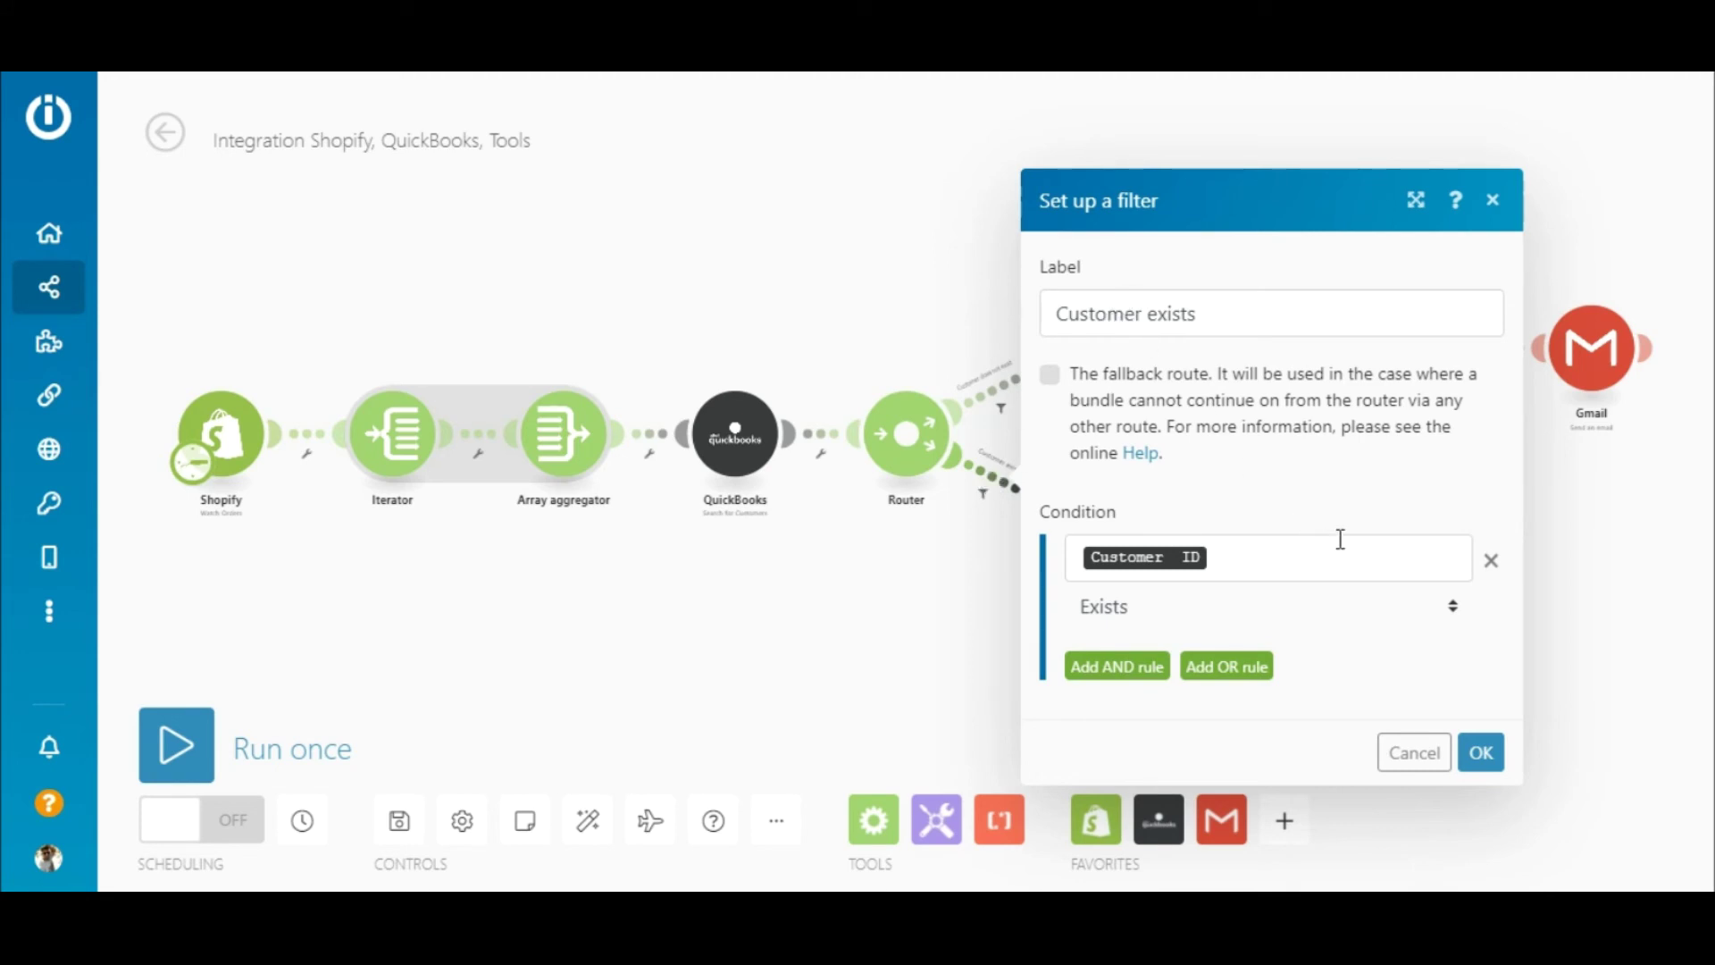
{"action": "left_click", "coordinate": [1351, 565]}
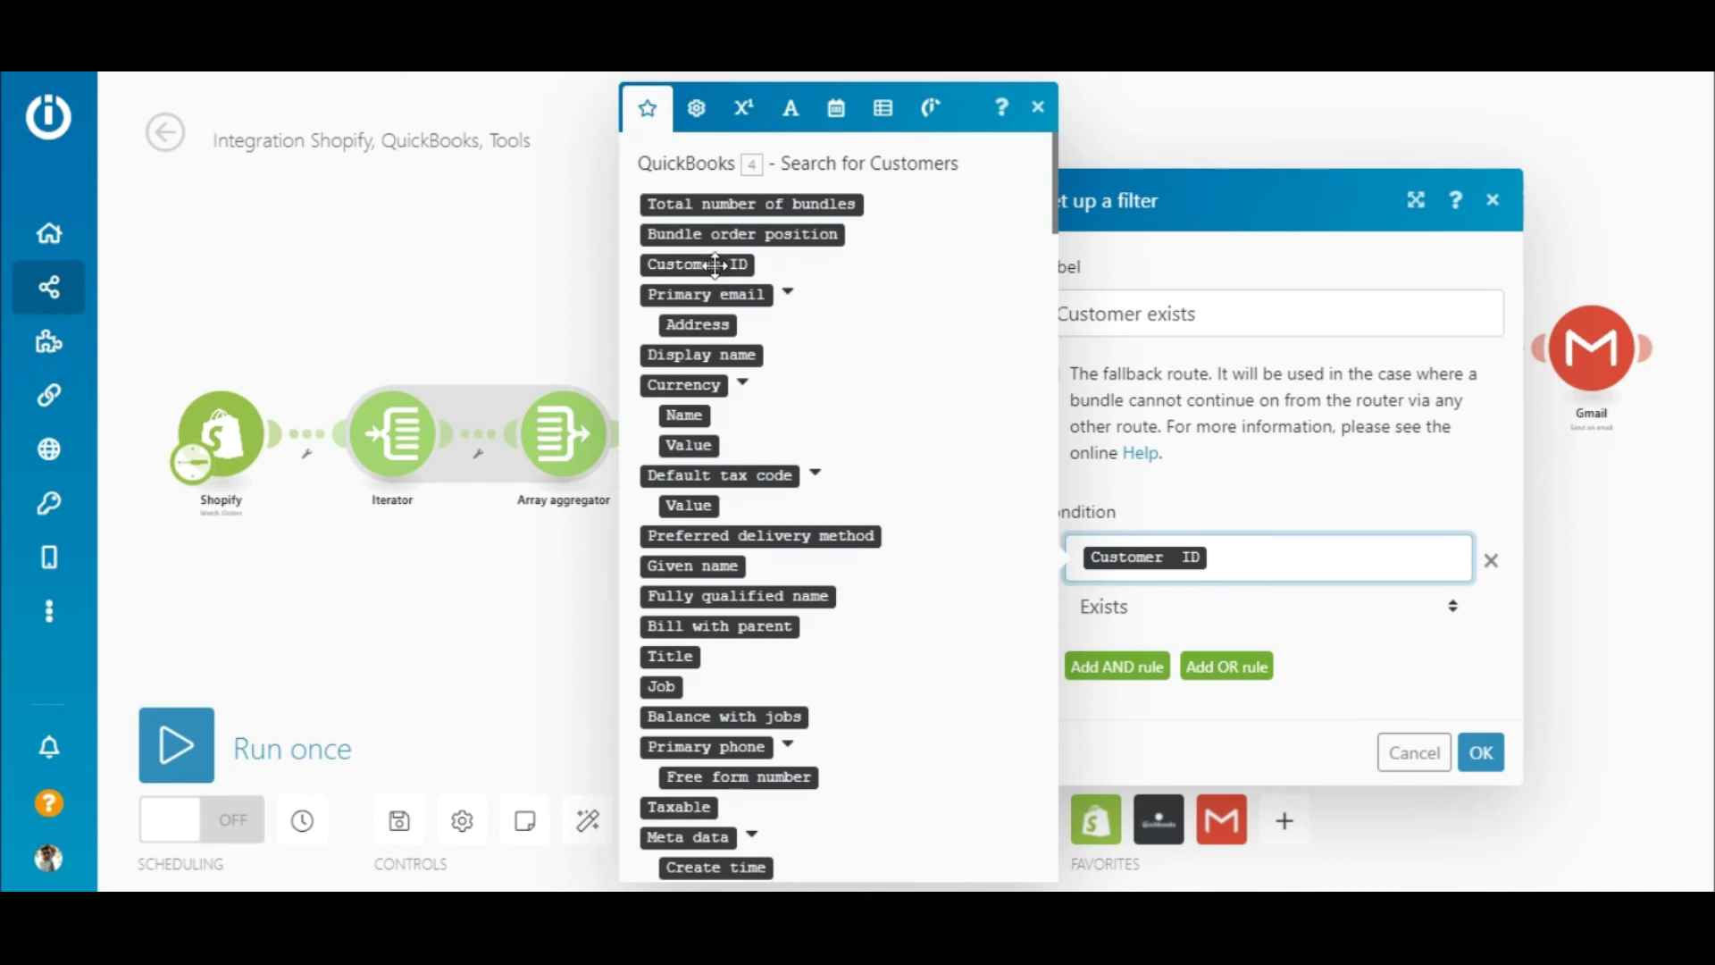
{"action": "left_click", "coordinate": [1441, 621]}
{"action": "left_click", "coordinate": [1442, 621]}
{"action": "left_click", "coordinate": [1480, 753]}
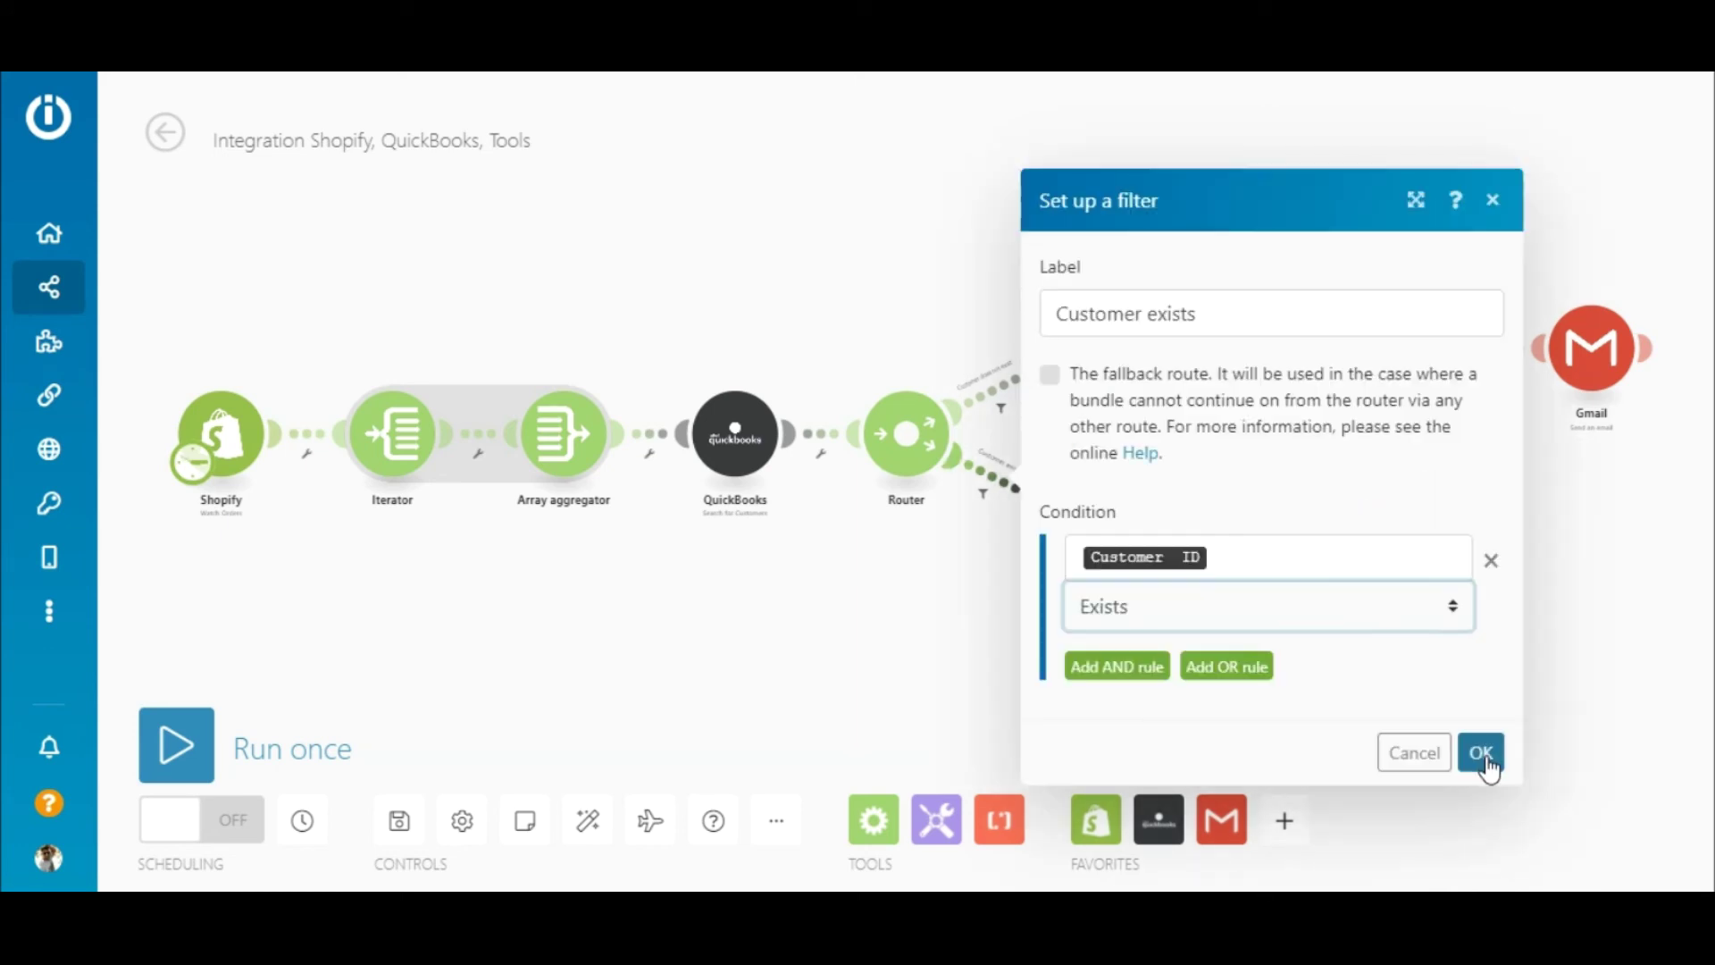
{"action": "left_click", "coordinate": [1486, 757]}
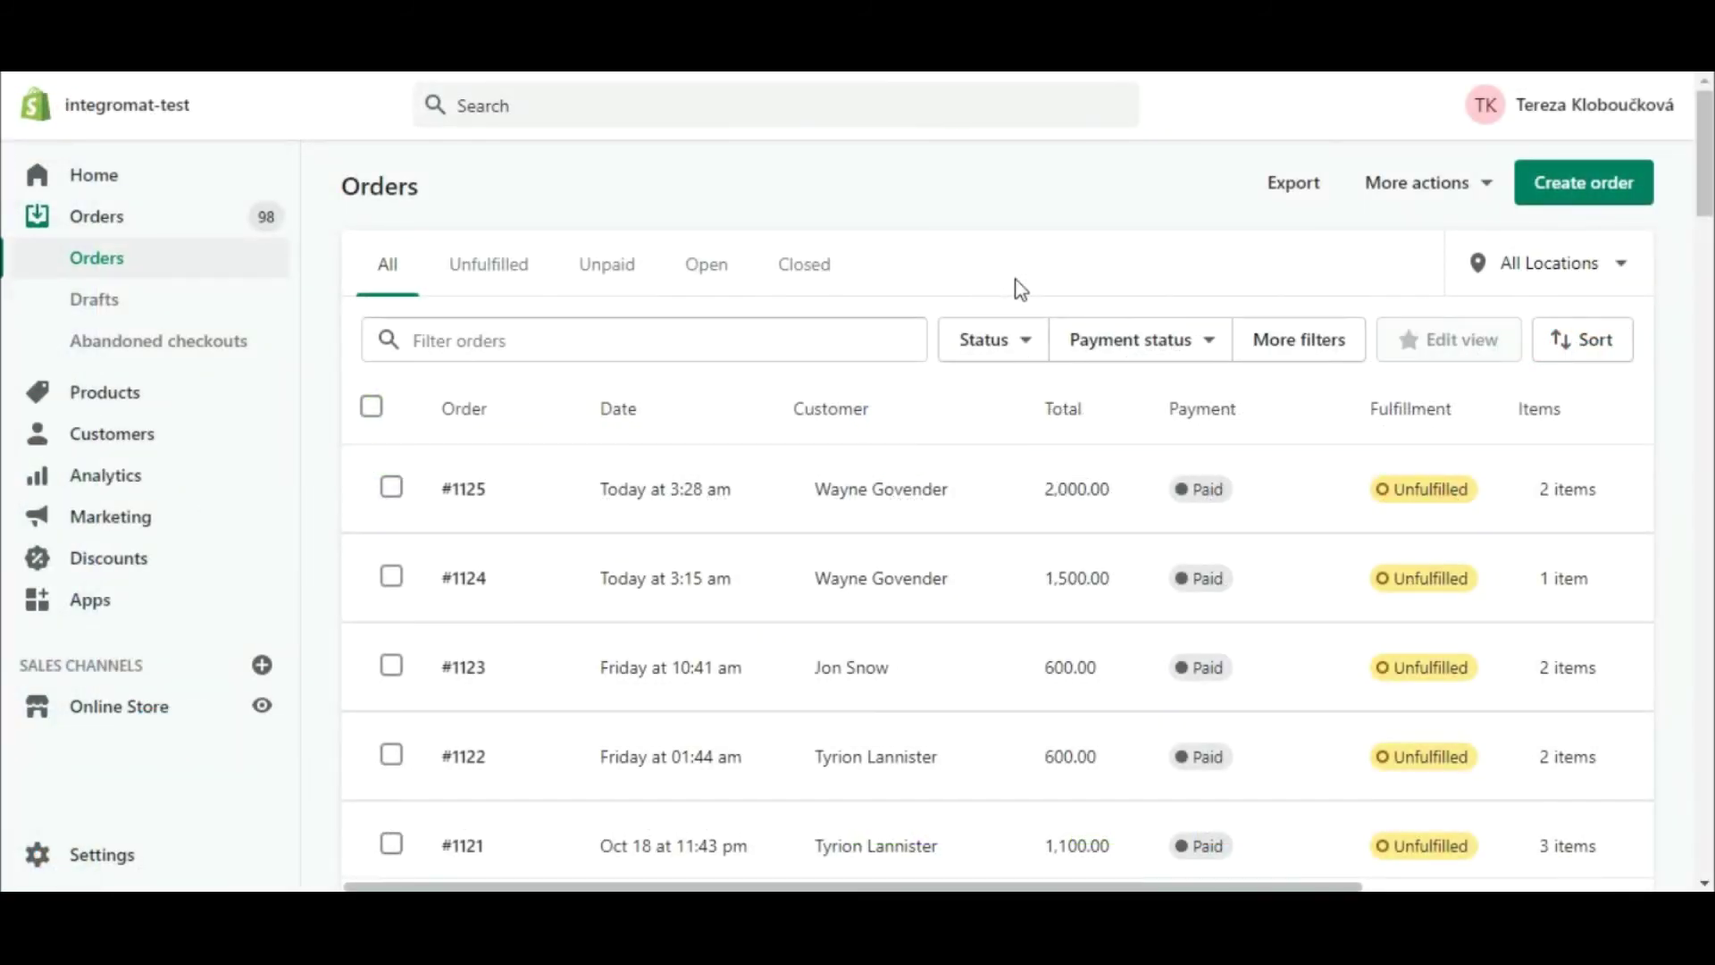
Start creating a new order from the Shopify Orders list.
{"action": "left_click", "coordinate": [1585, 189]}
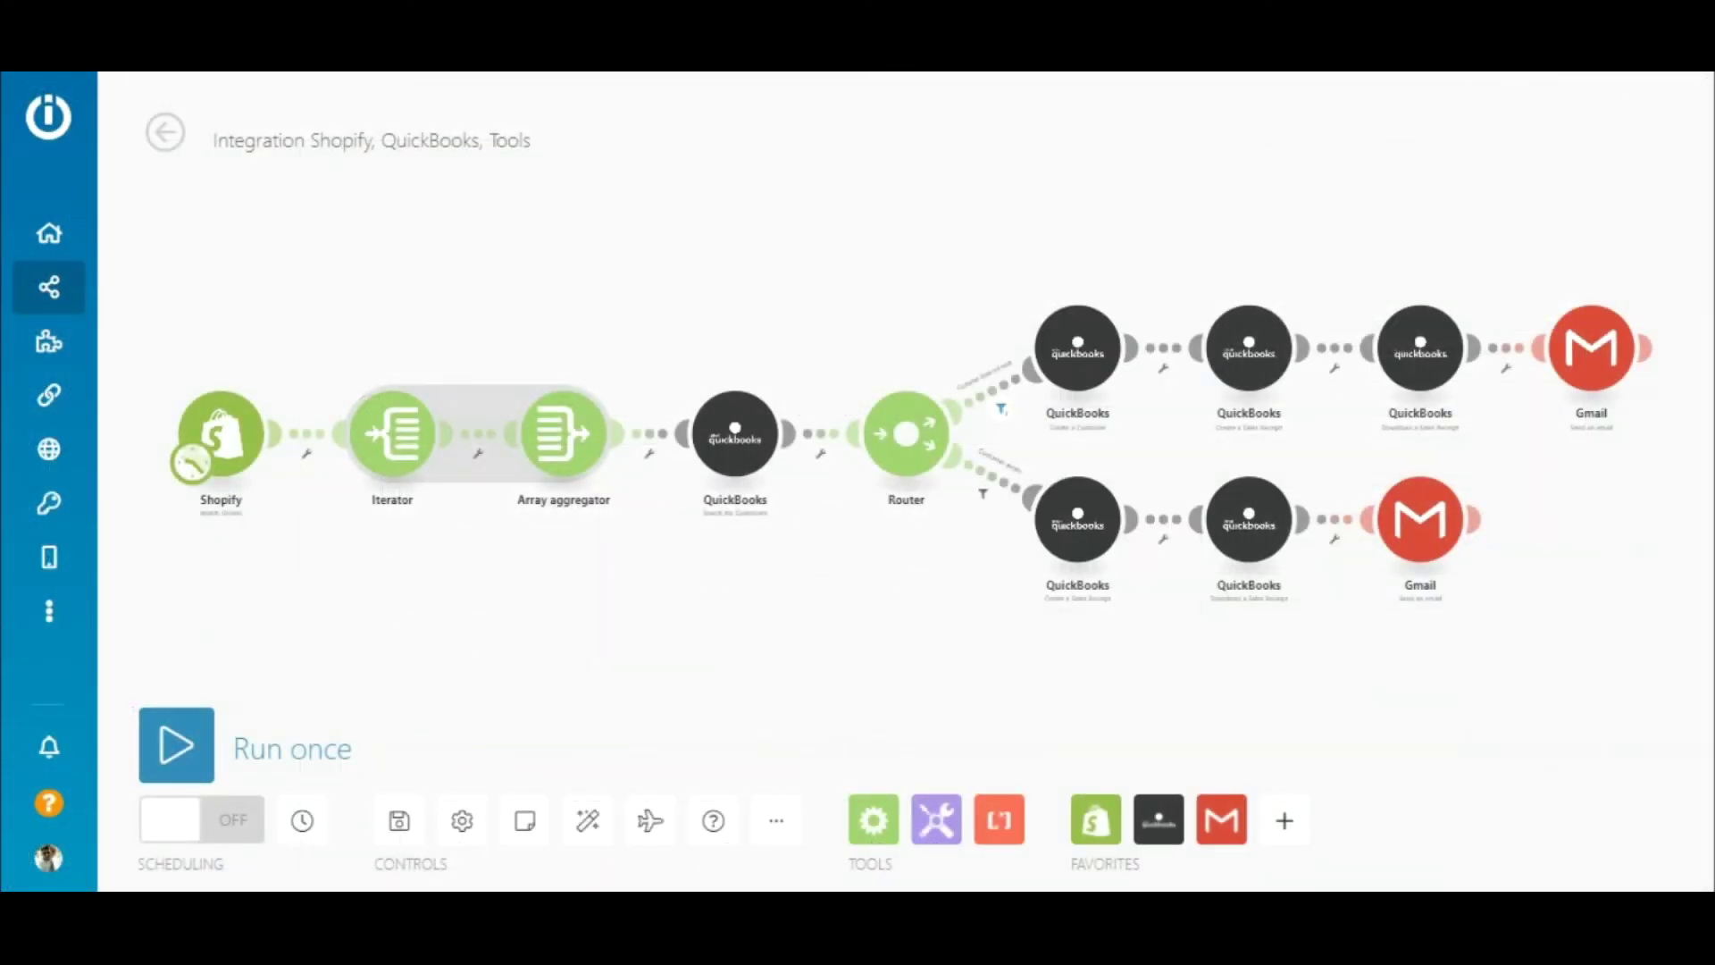
Run the scenario once, twice in a row, closing the execution log after each run.
{"action": "left_click", "coordinate": [176, 755]}
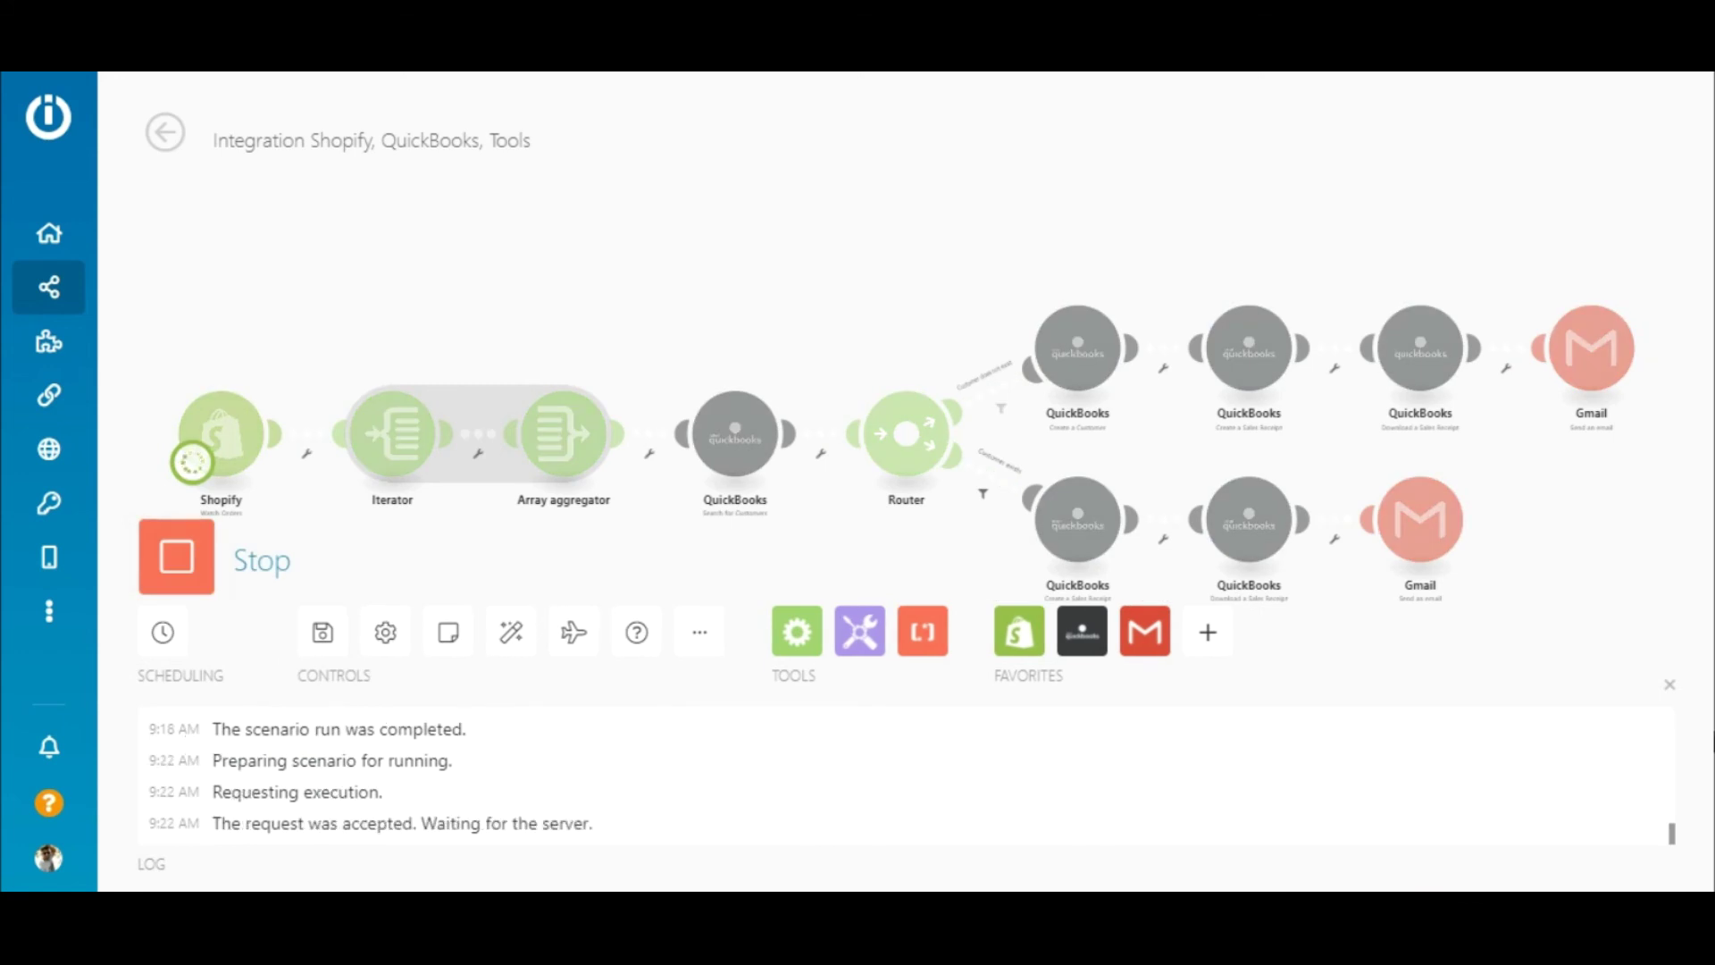
{"action": "left_click", "coordinate": [1670, 686]}
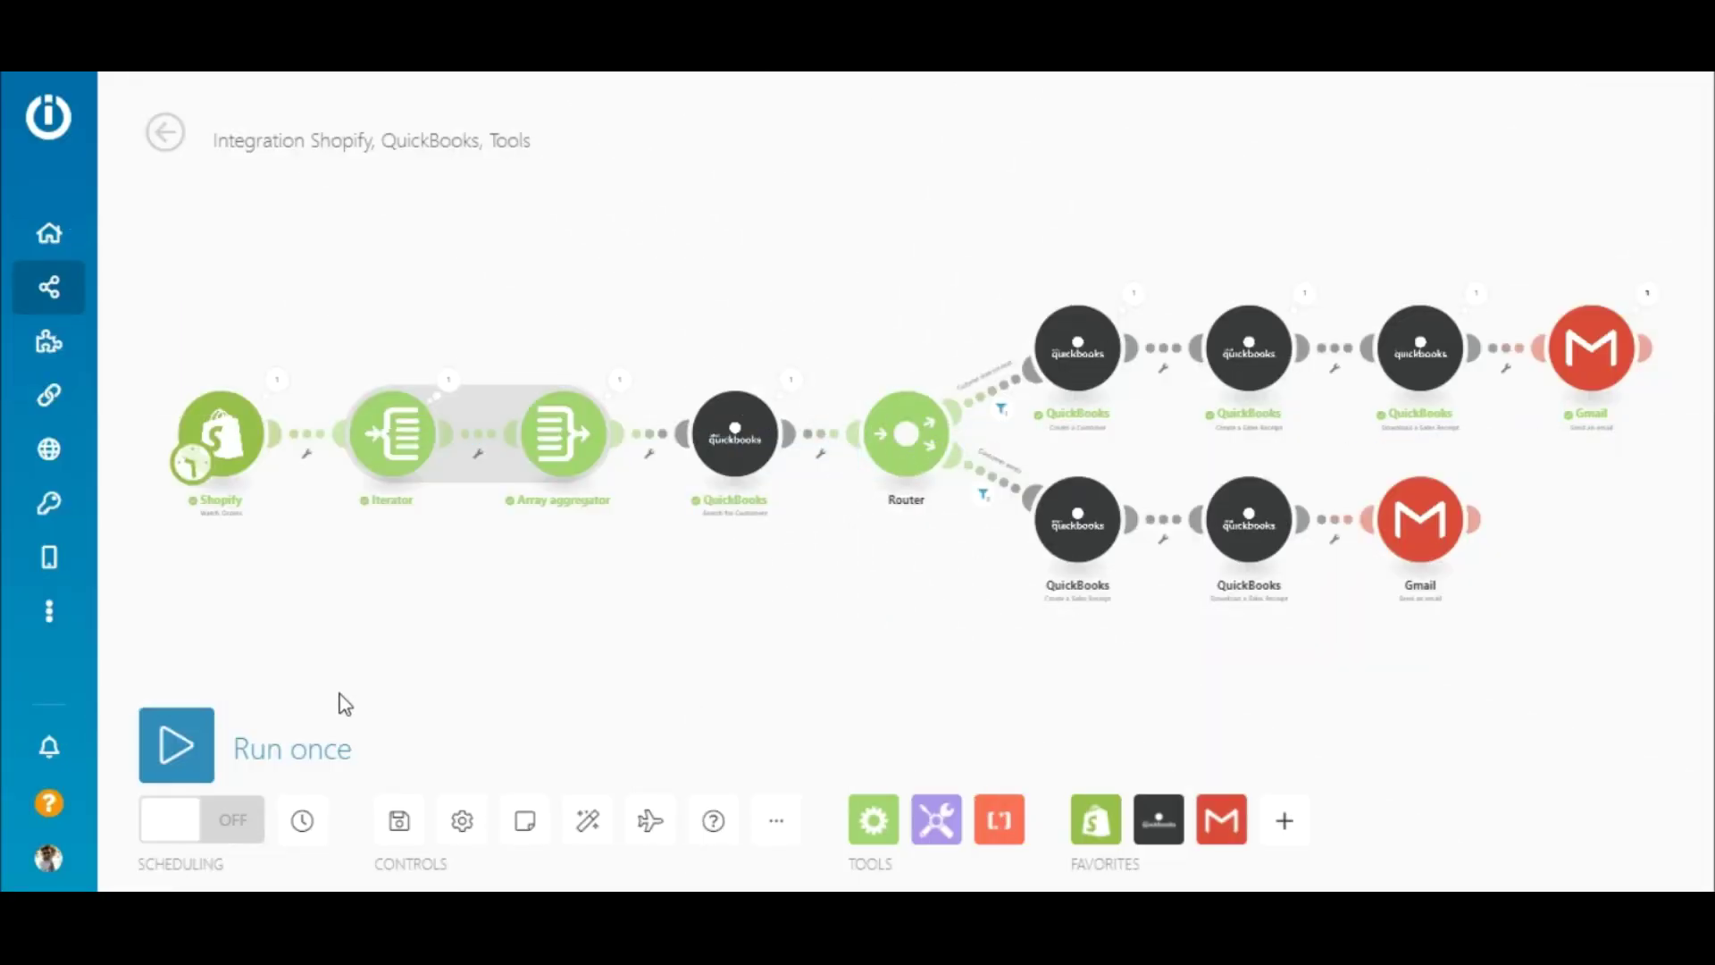
{"action": "left_click", "coordinate": [177, 745]}
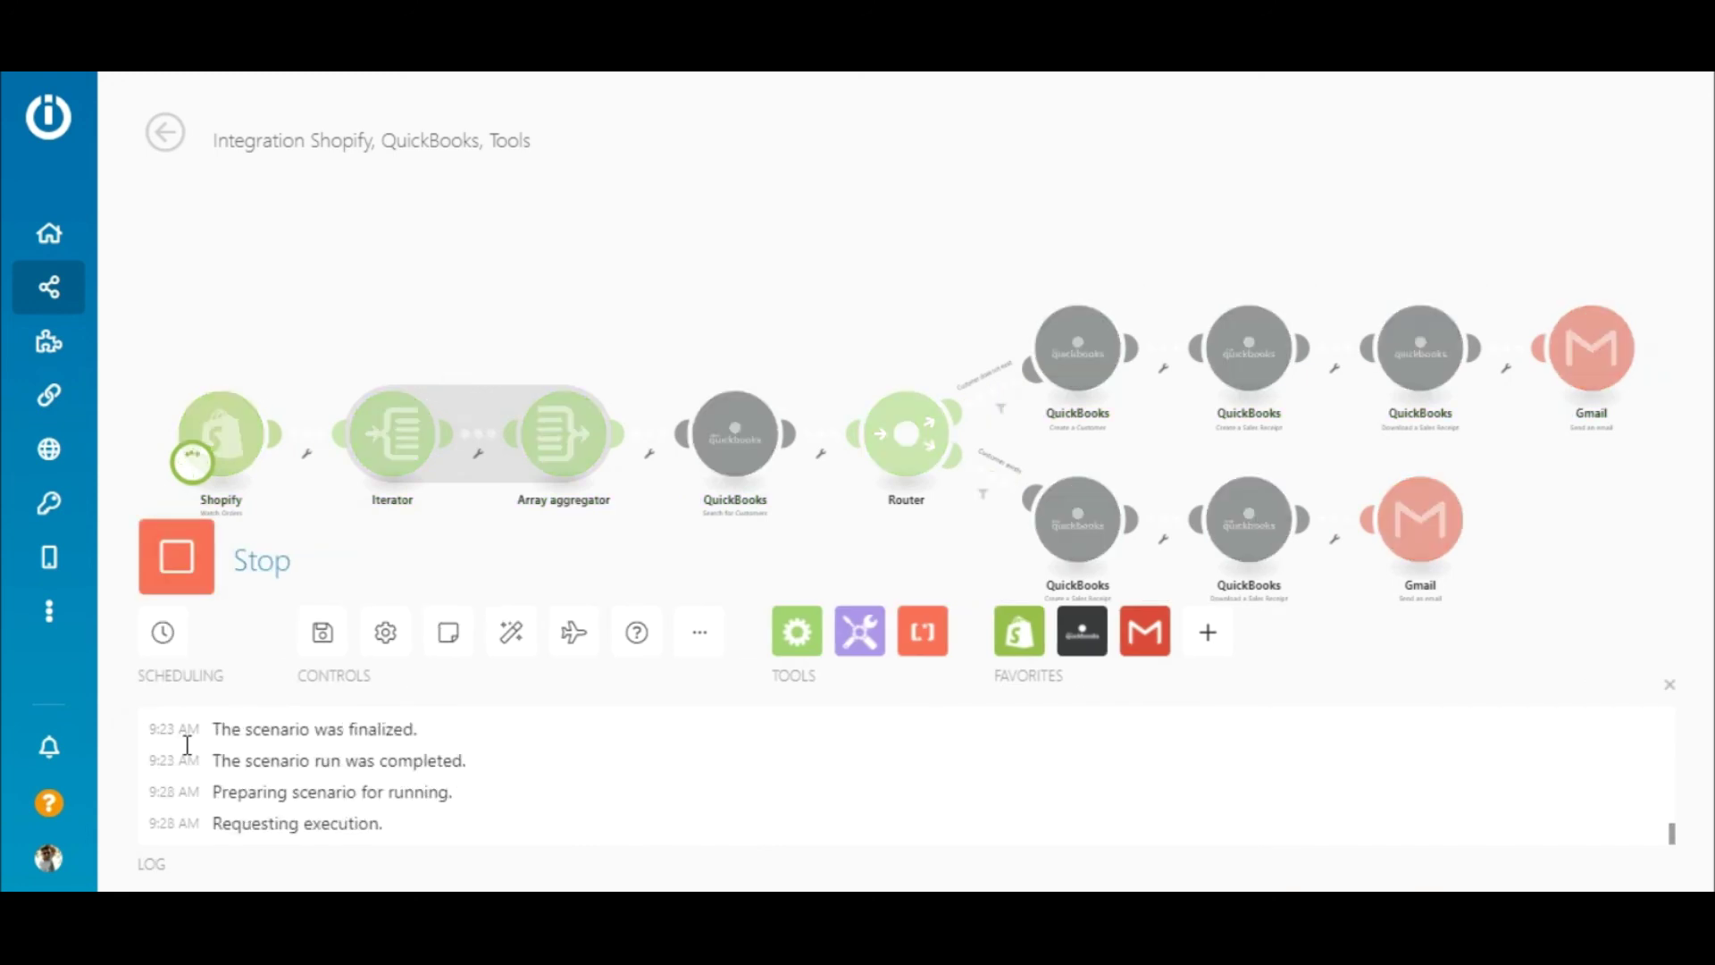
{"action": "left_click", "coordinate": [1675, 690]}
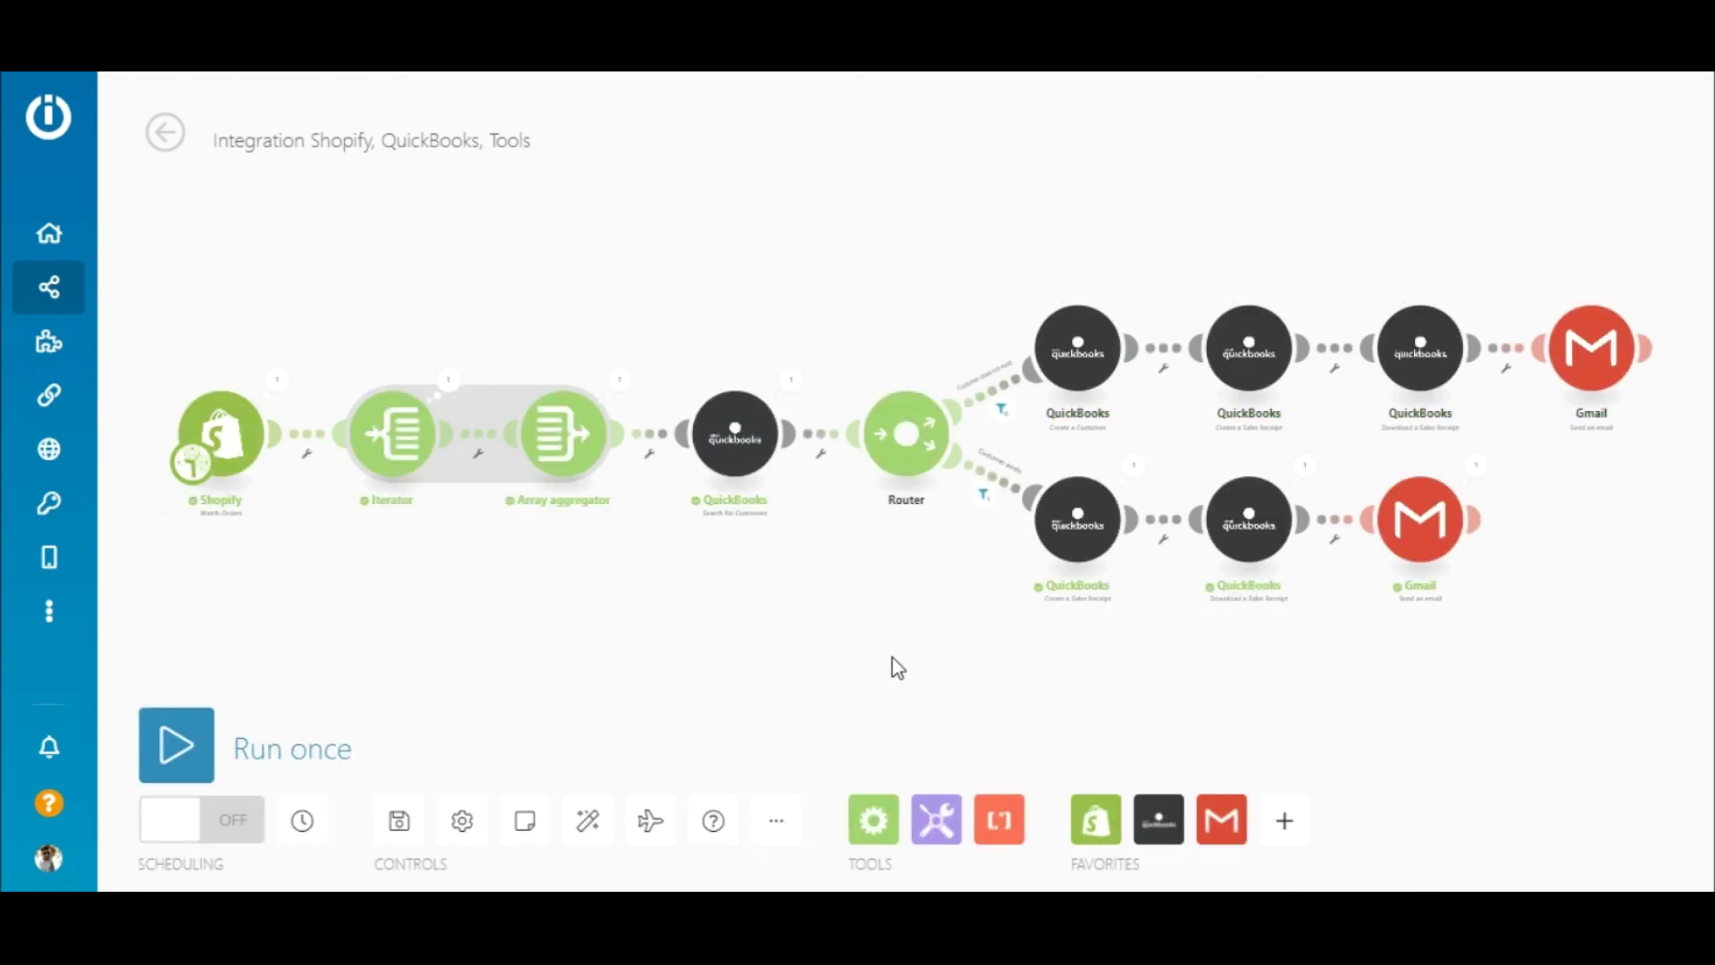